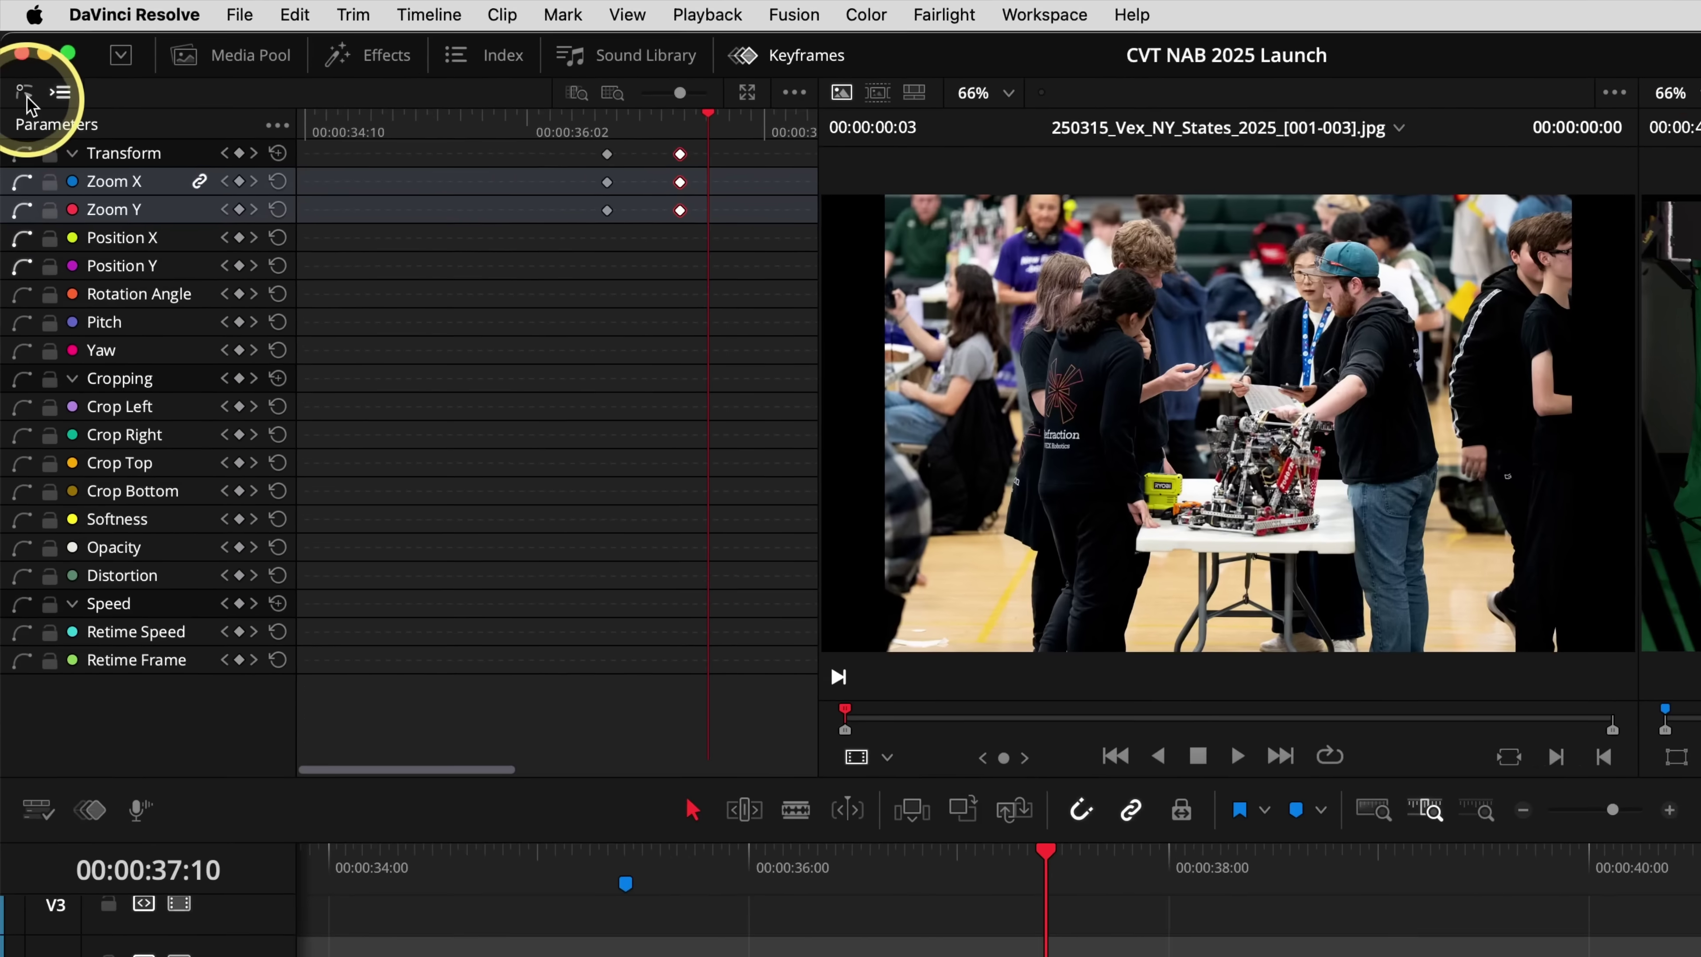
# Show the photo clip's Zoom X and Zoom Y keyframes as a curve graph
pyautogui.click(17, 64)
# Apply ease in/out to both Zoom keyframes (2.5 to 1.0), replay the move, and close the Keyframe Editor
pyautogui.moveTo(400, 200); pyautogui.dragTo(748, 665)
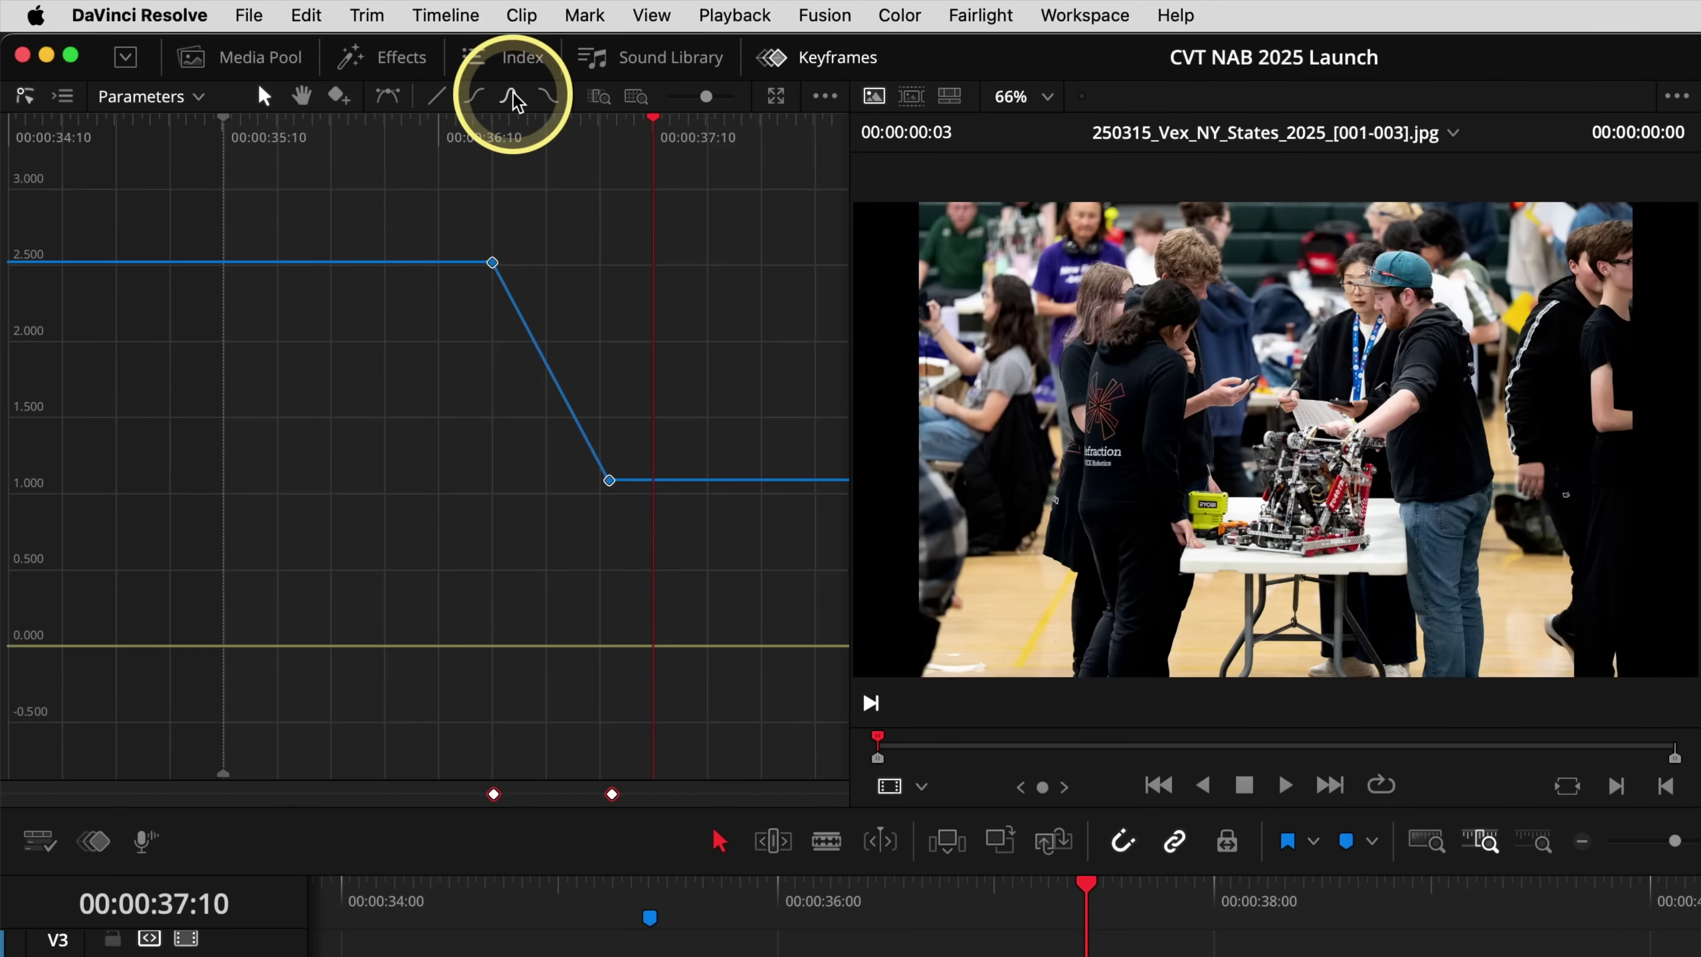
pyautogui.click(511, 96)
pyautogui.moveTo(607, 132); pyautogui.dragTo(437, 148)
pyautogui.press('space')
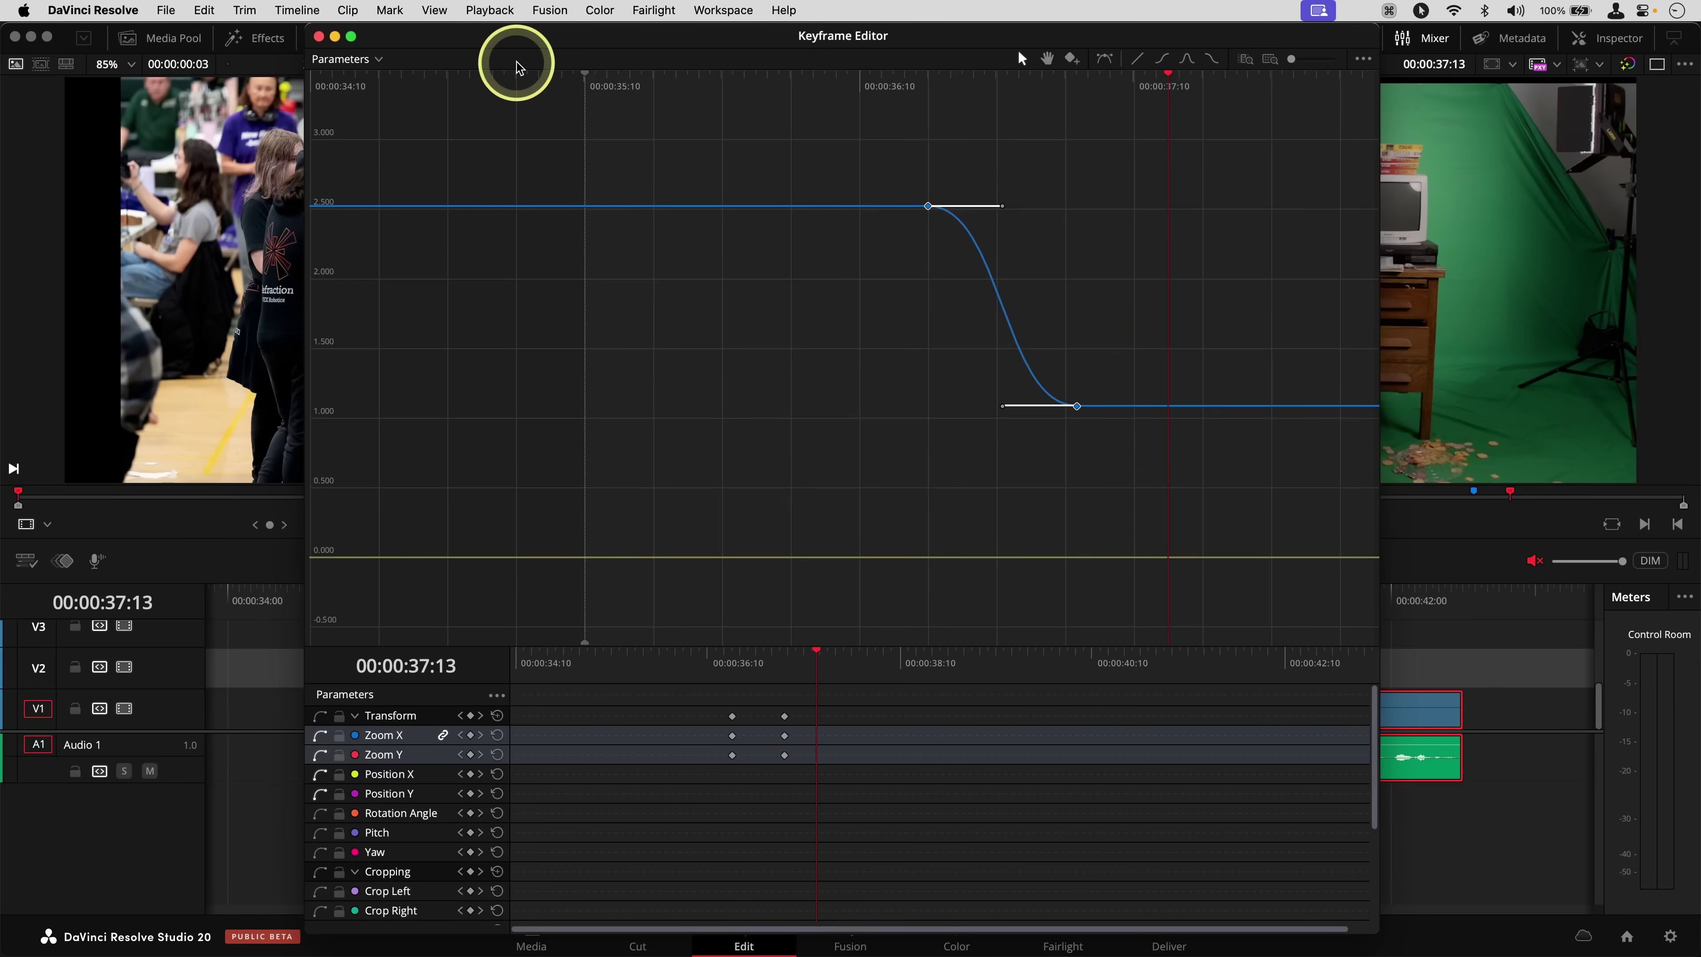
pyautogui.click(900, 86)
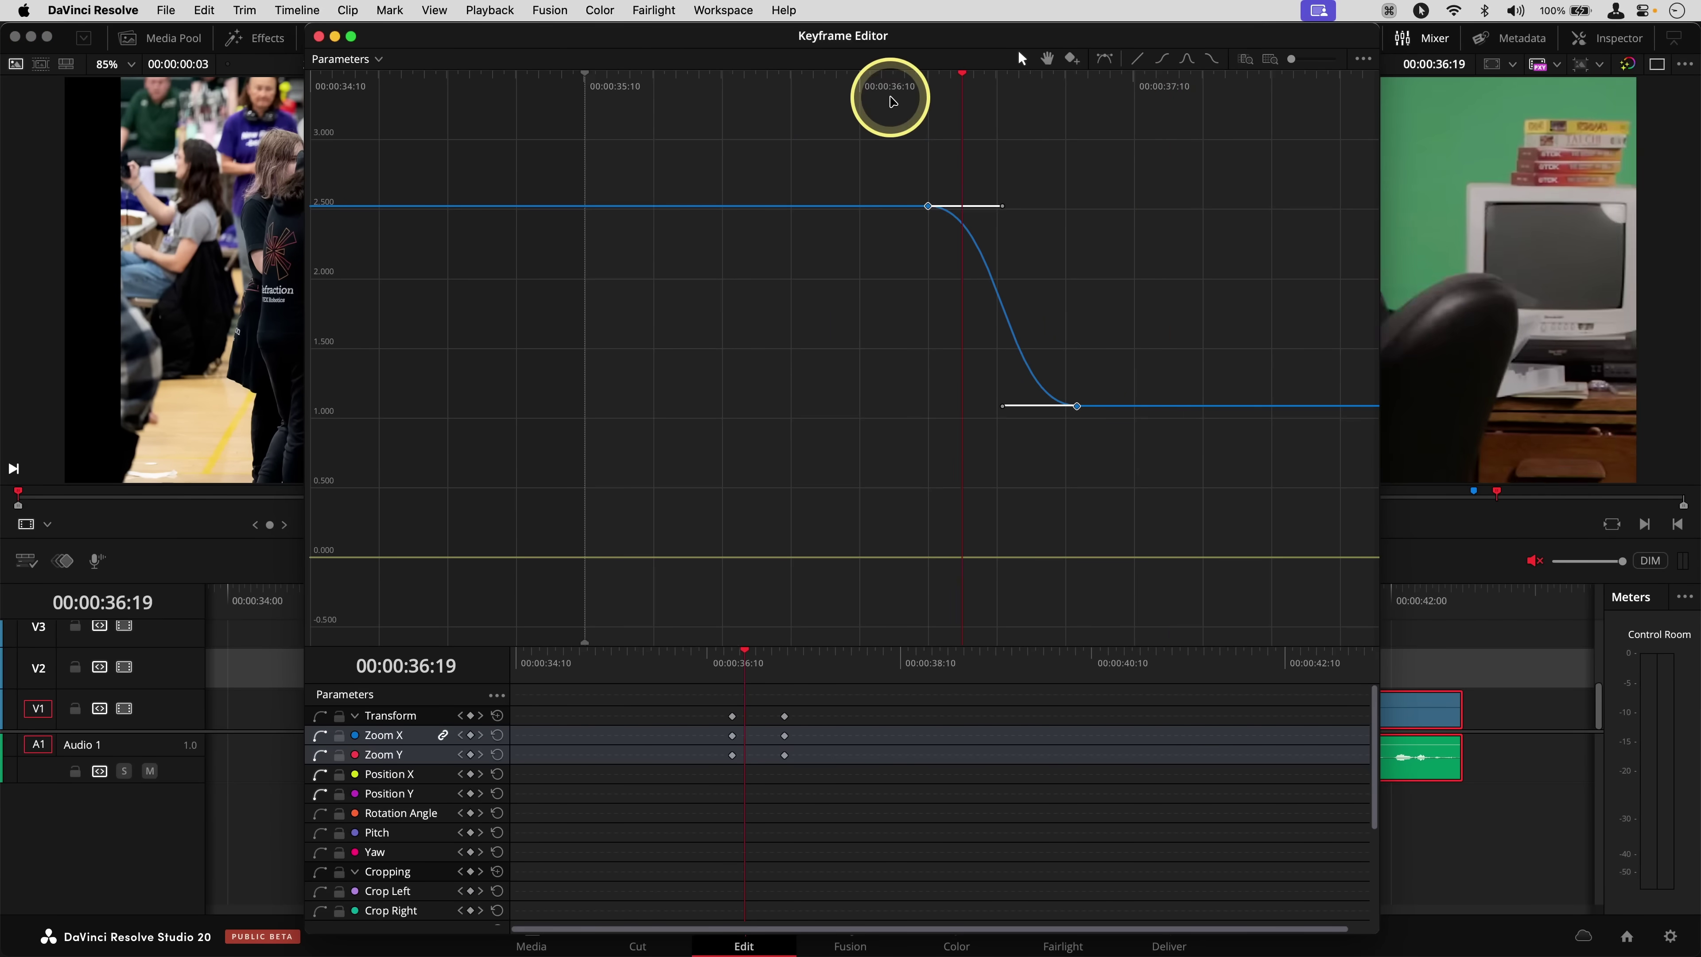
pyautogui.click(320, 36)
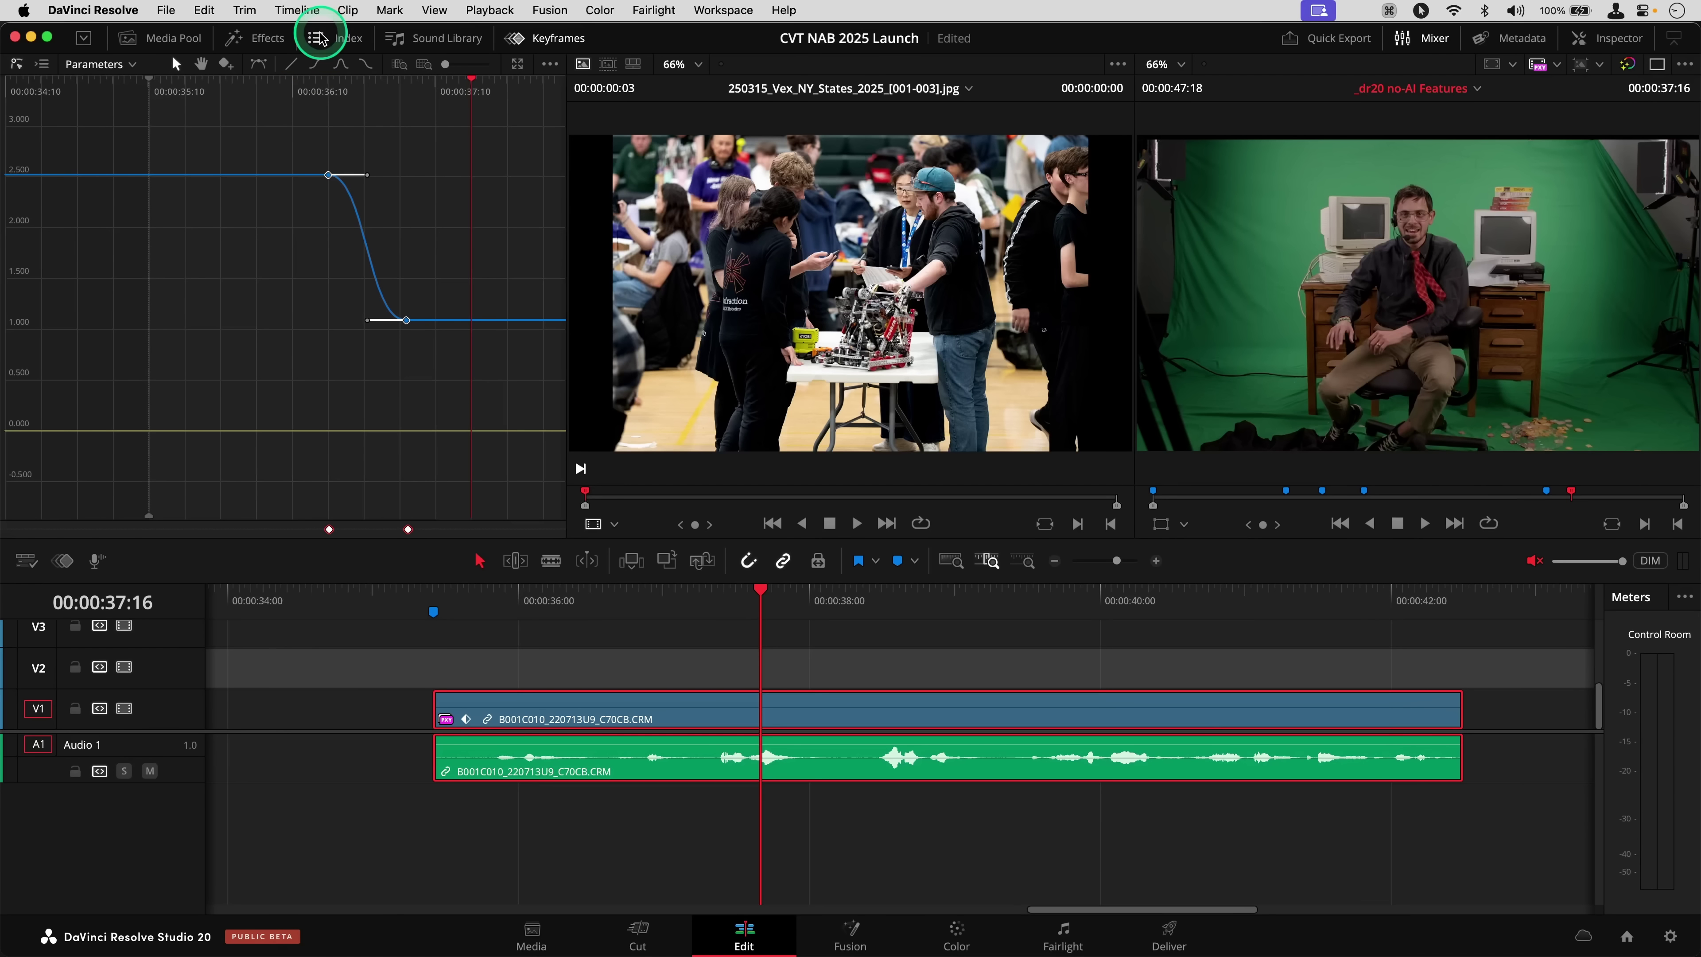
pyautogui.click(64, 563)
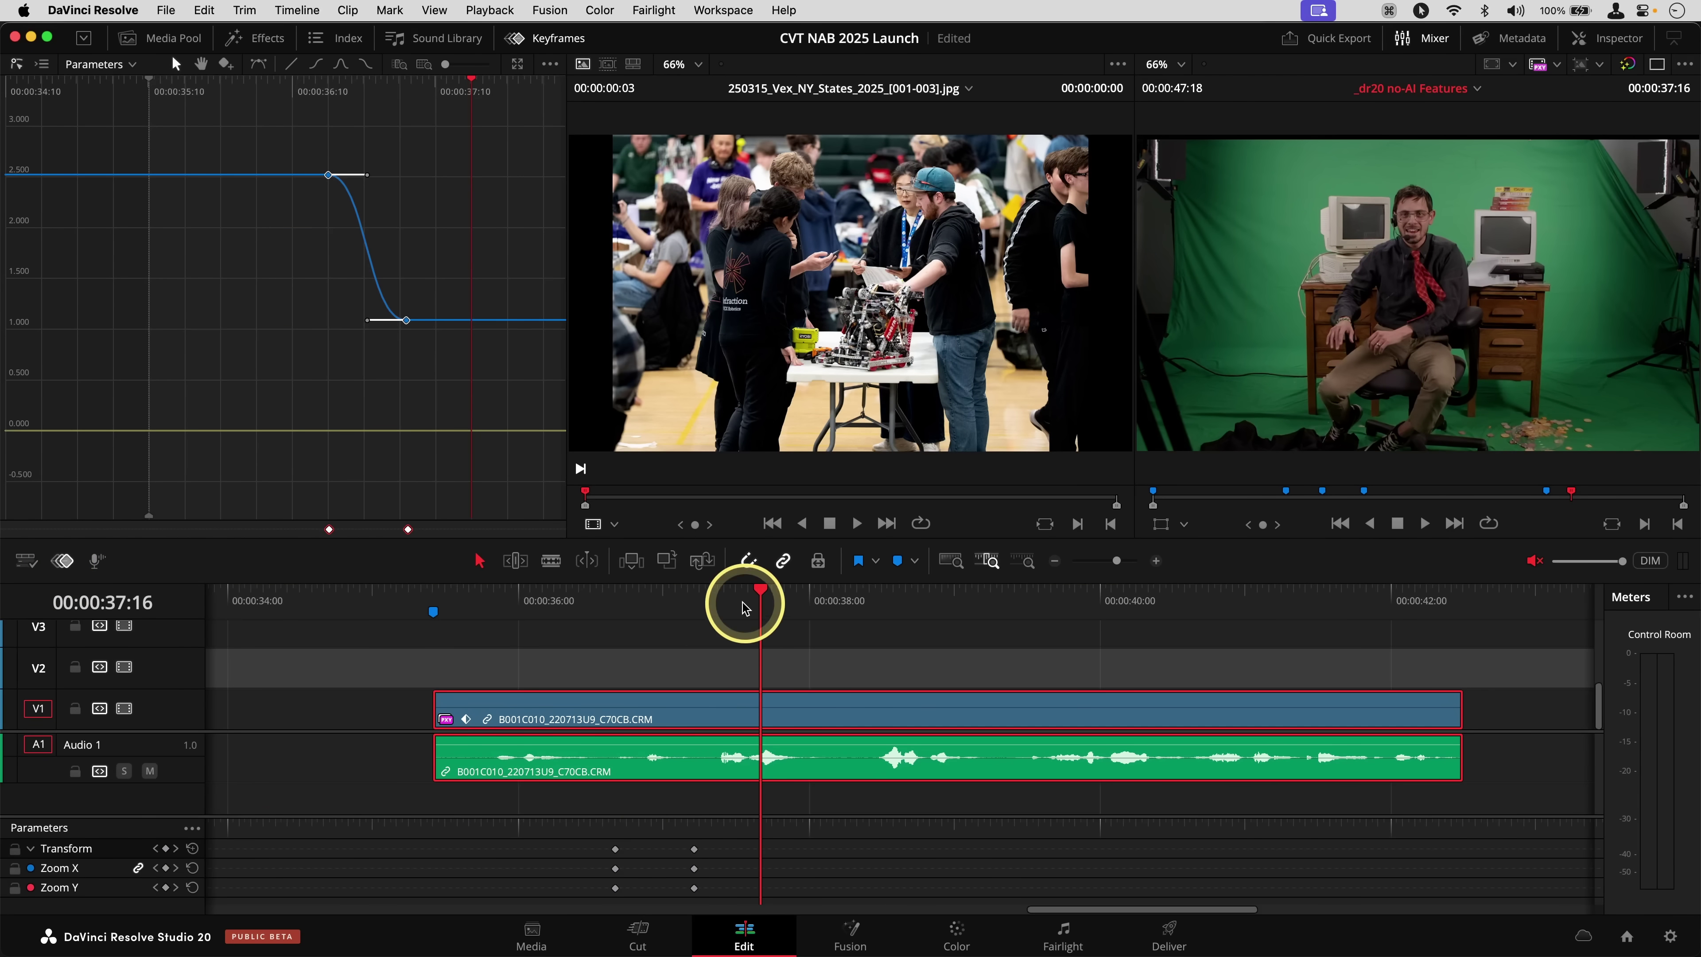
# Replay the zoom with its Zoom X and Zoom Y keyframe lanes shown under the clips
pyautogui.moveTo(745, 608); pyautogui.dragTo(588, 616)
pyautogui.press('space')
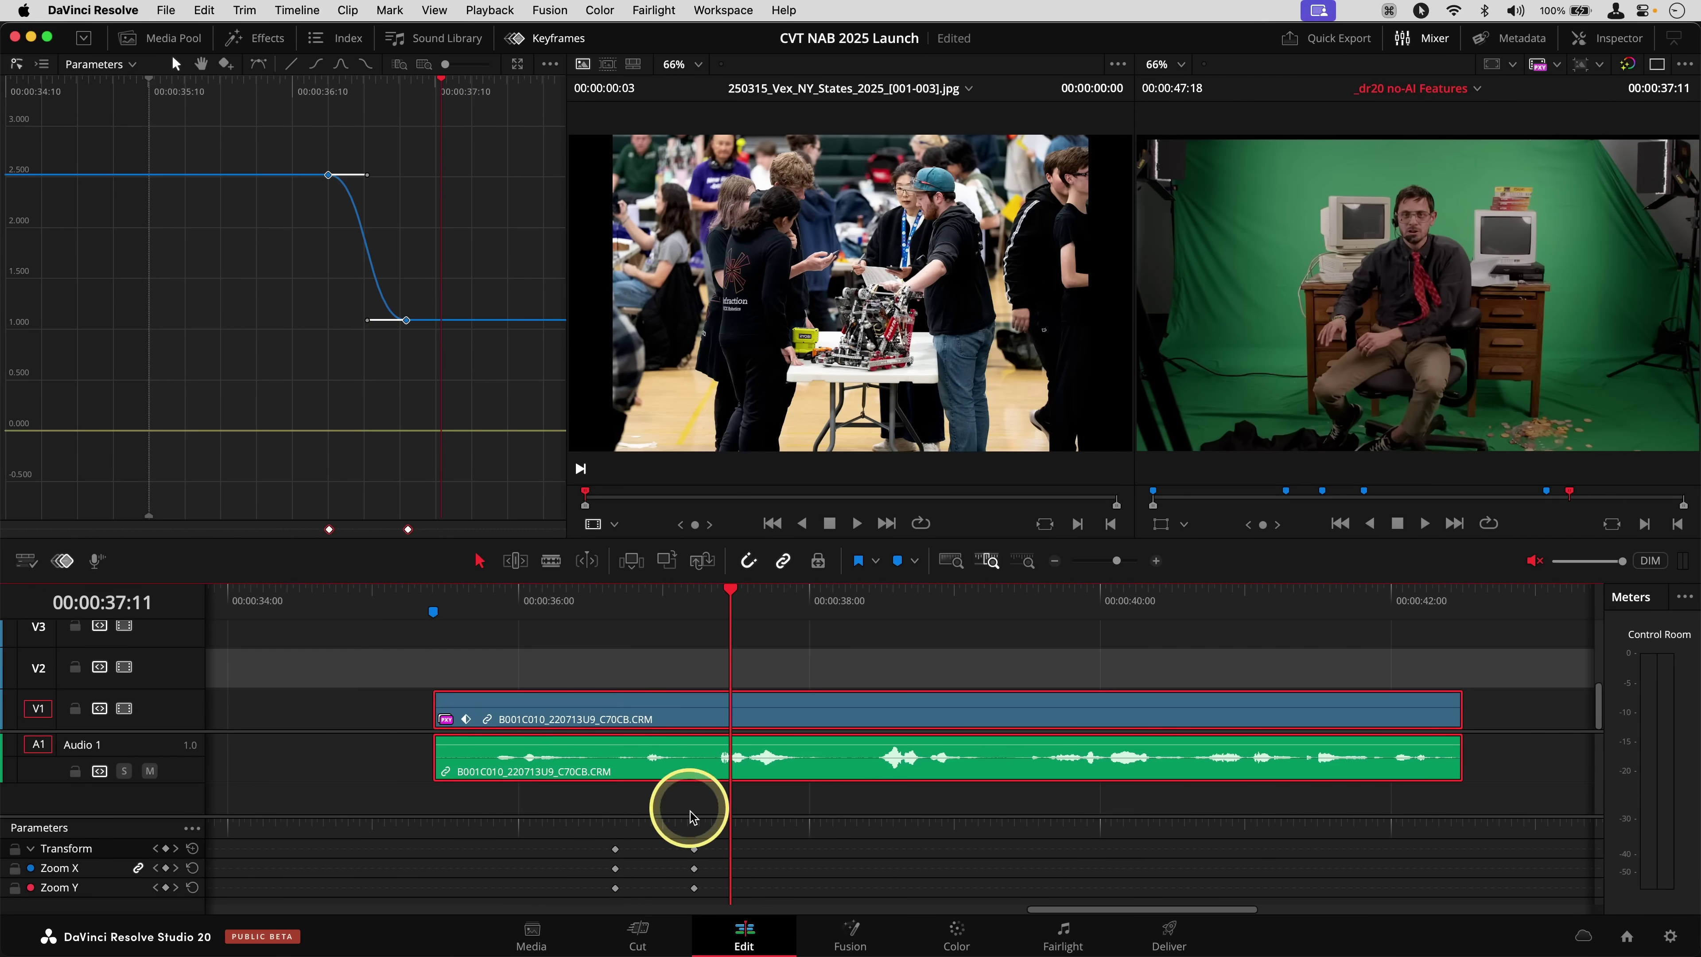
pyautogui.click(695, 850)
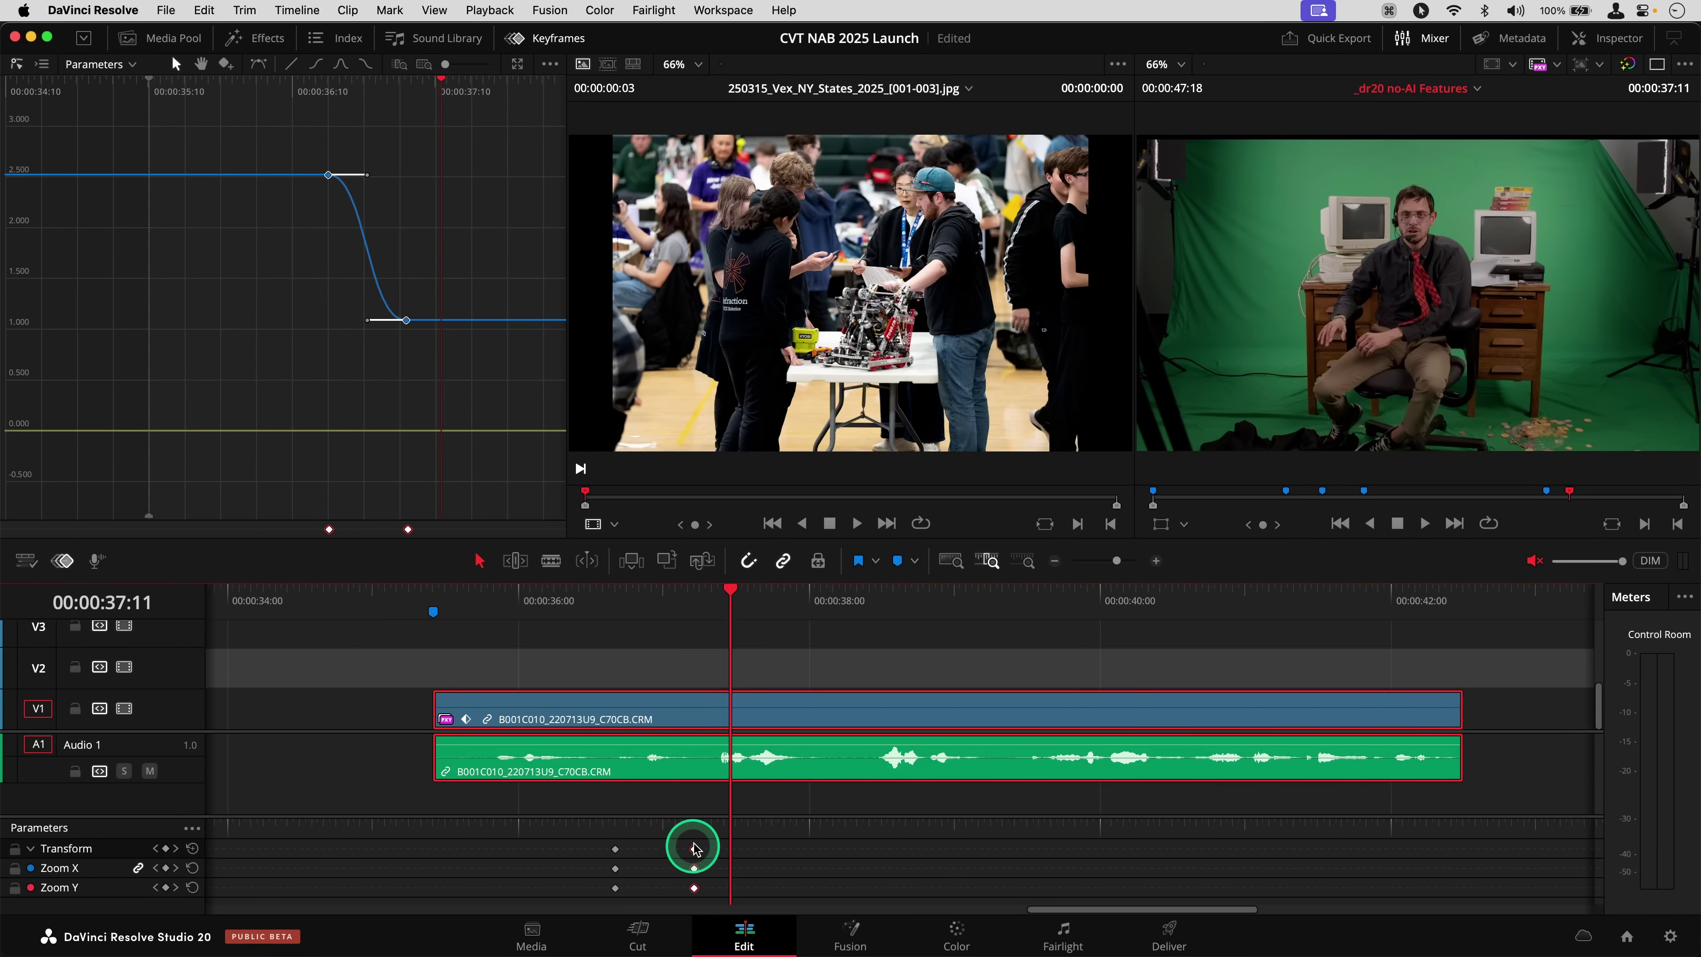
pyautogui.moveTo(716, 593); pyautogui.dragTo(562, 616)
pyautogui.press('space')
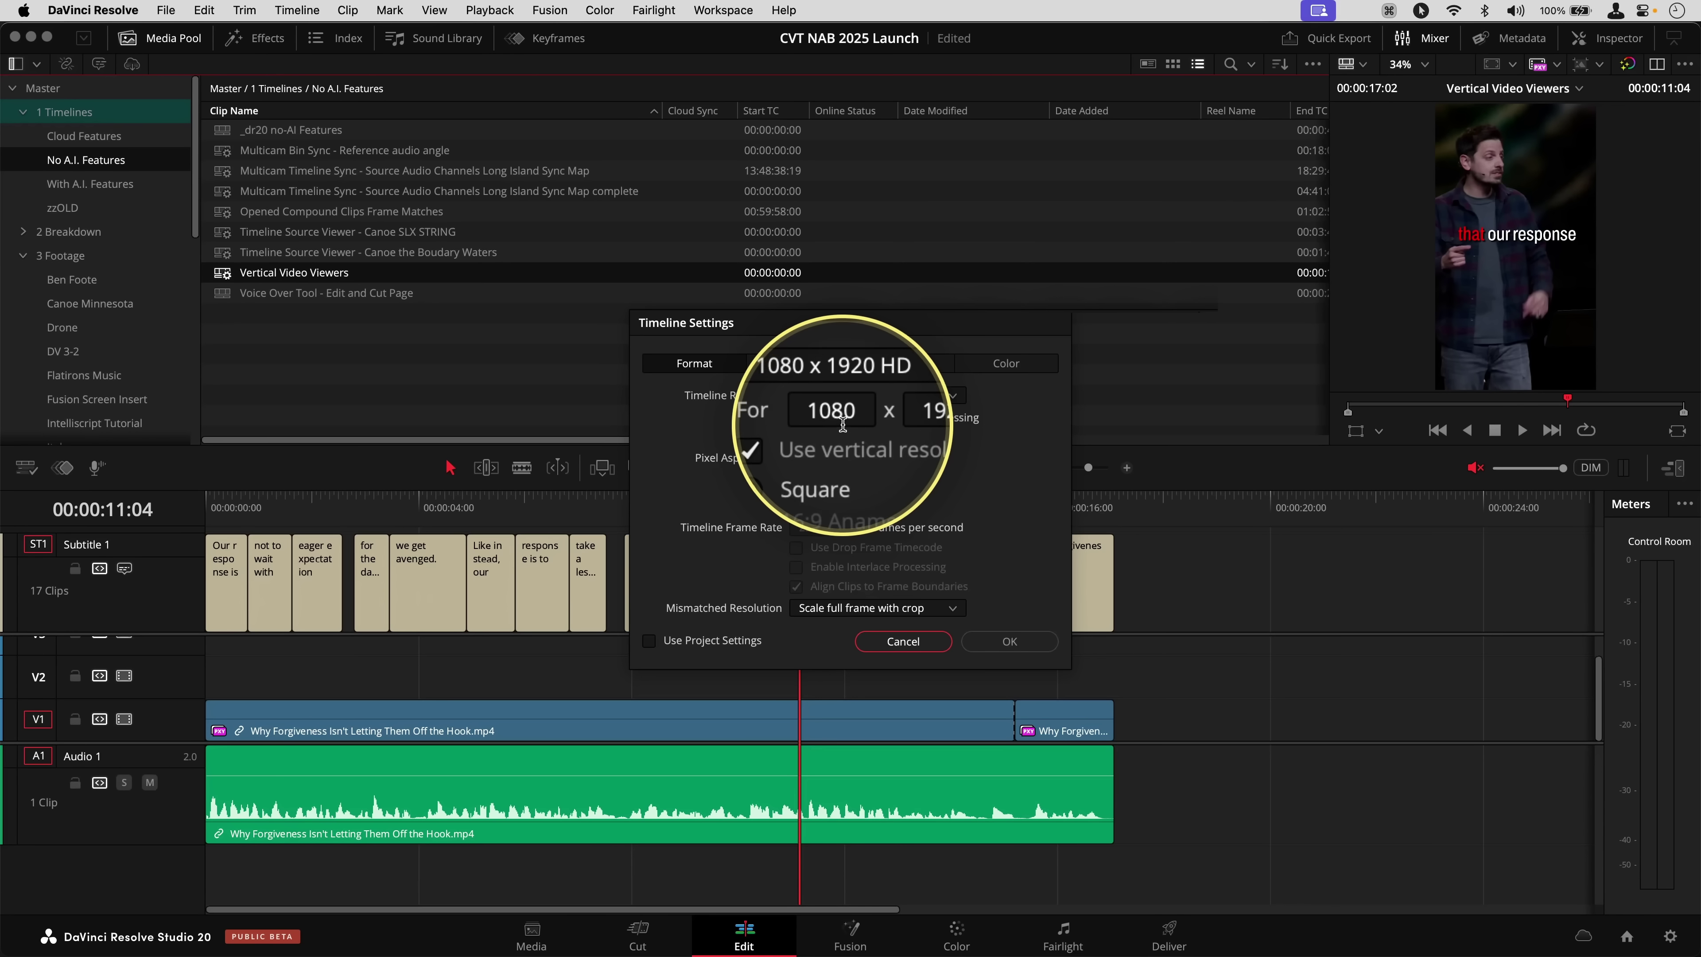
# Play the subtitled 1080 x 1920 video in the portrait viewer, then take the speaker's clip to Color
pyautogui.click(908, 642)
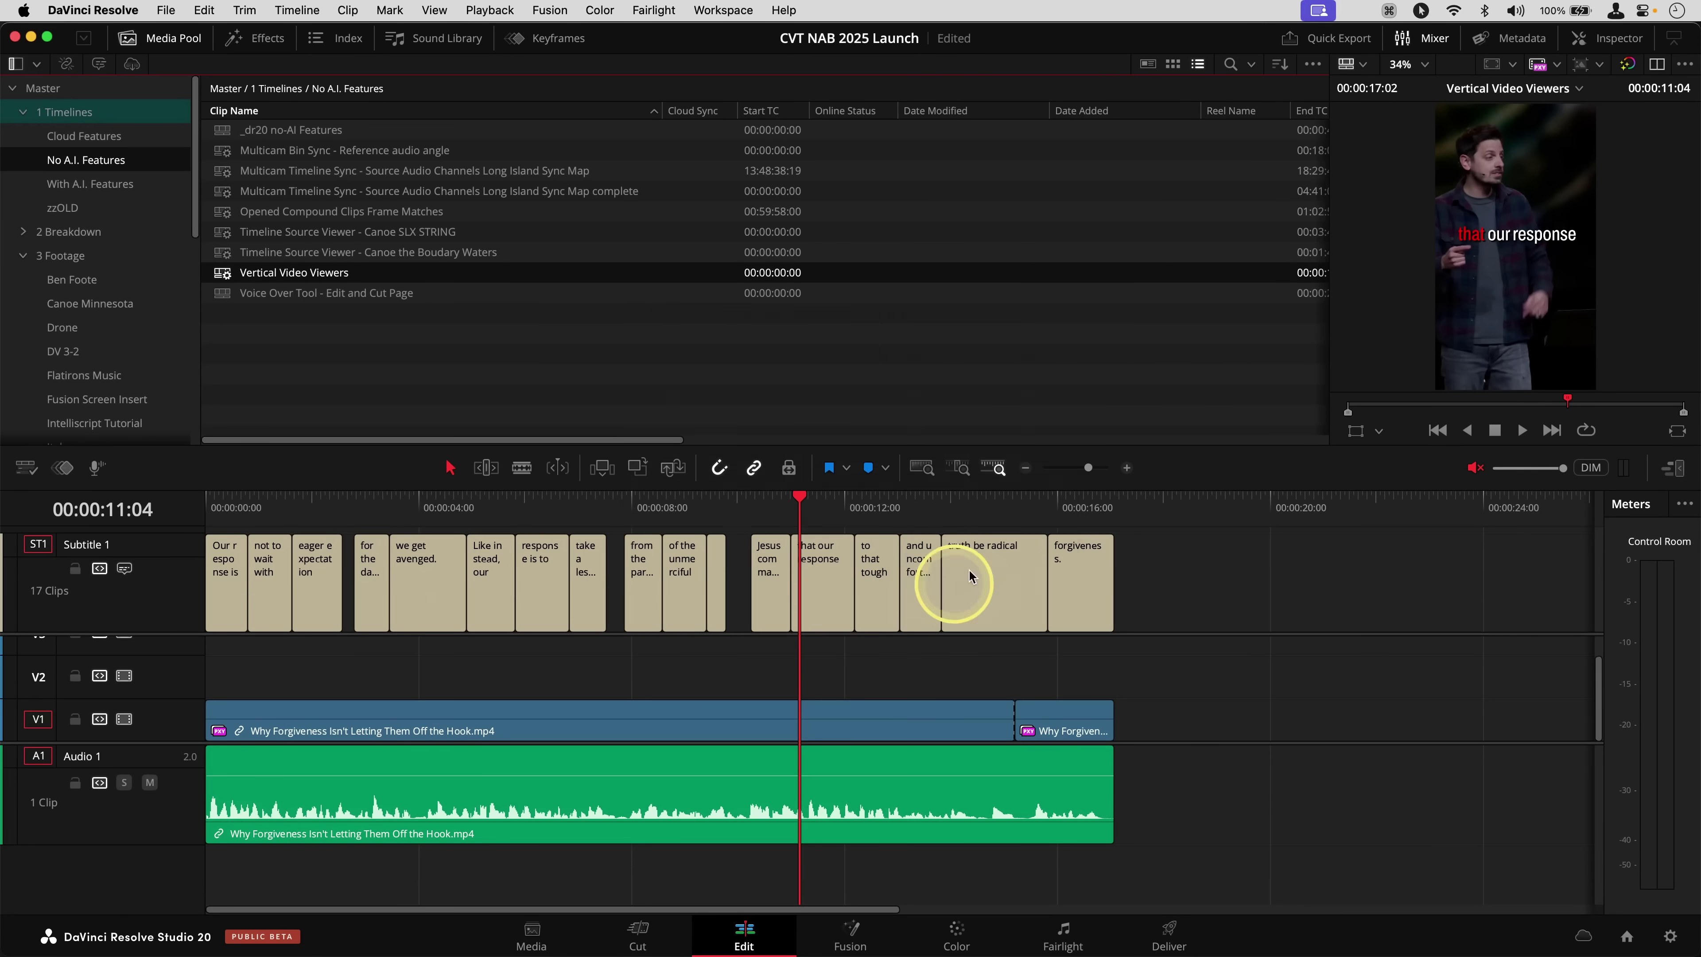
pyautogui.click(1672, 469)
pyautogui.moveTo(928, 505); pyautogui.dragTo(208, 500)
pyautogui.press('space')
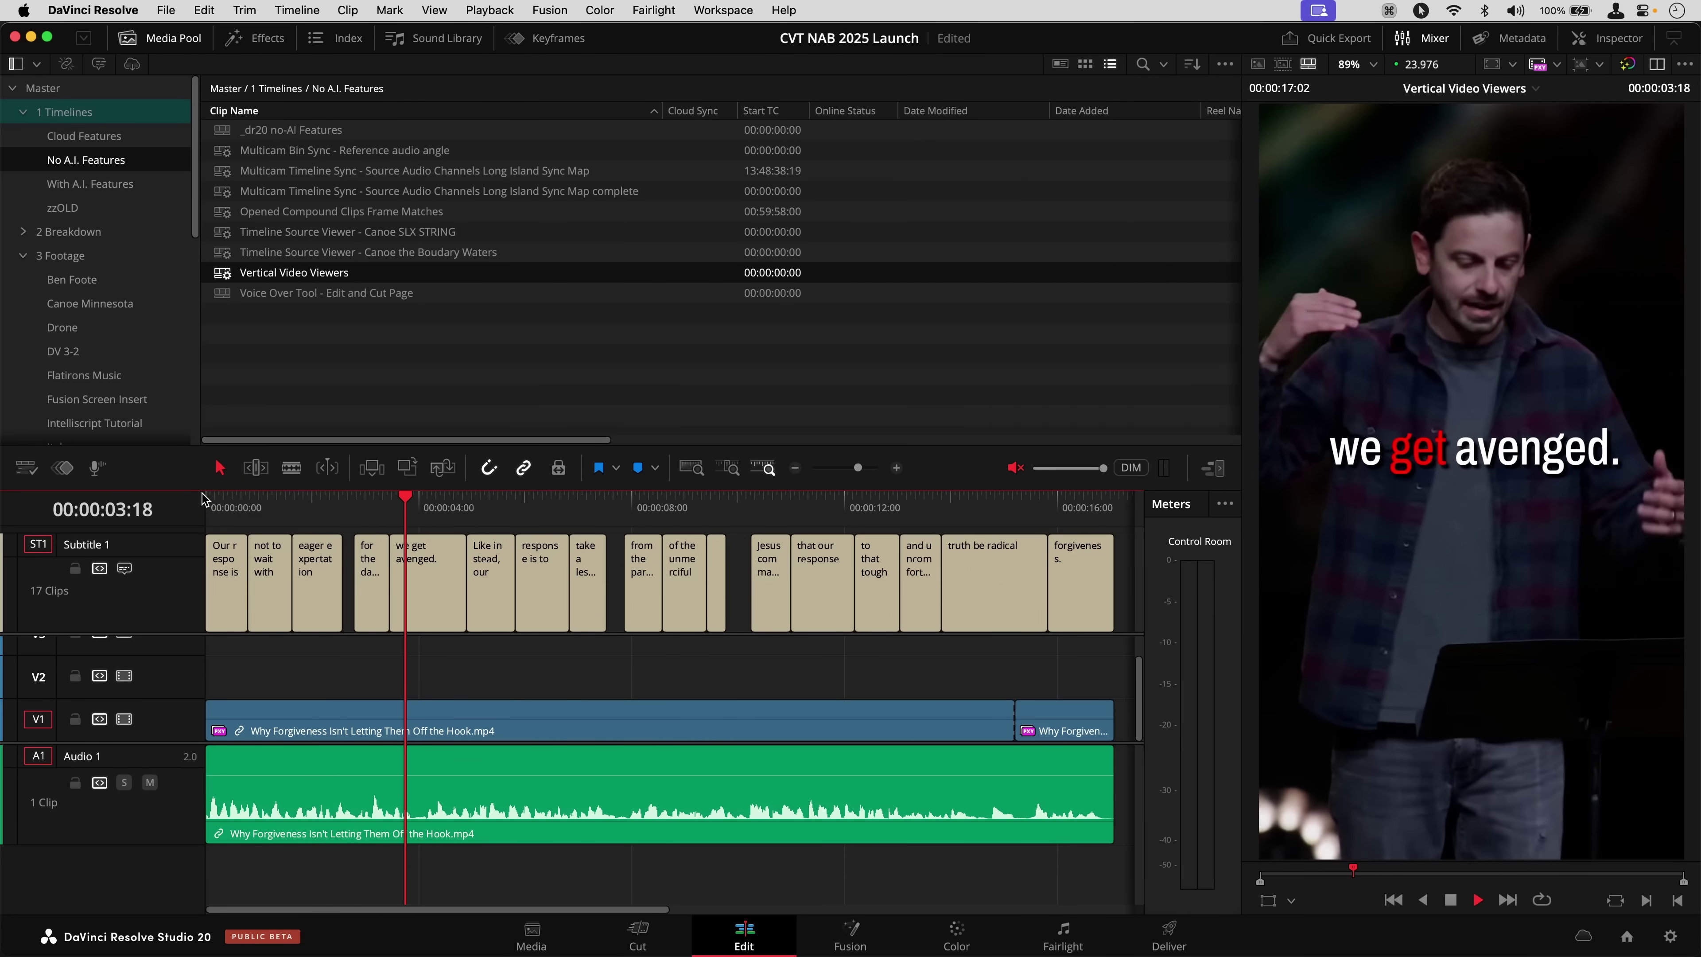
pyautogui.click(609, 714)
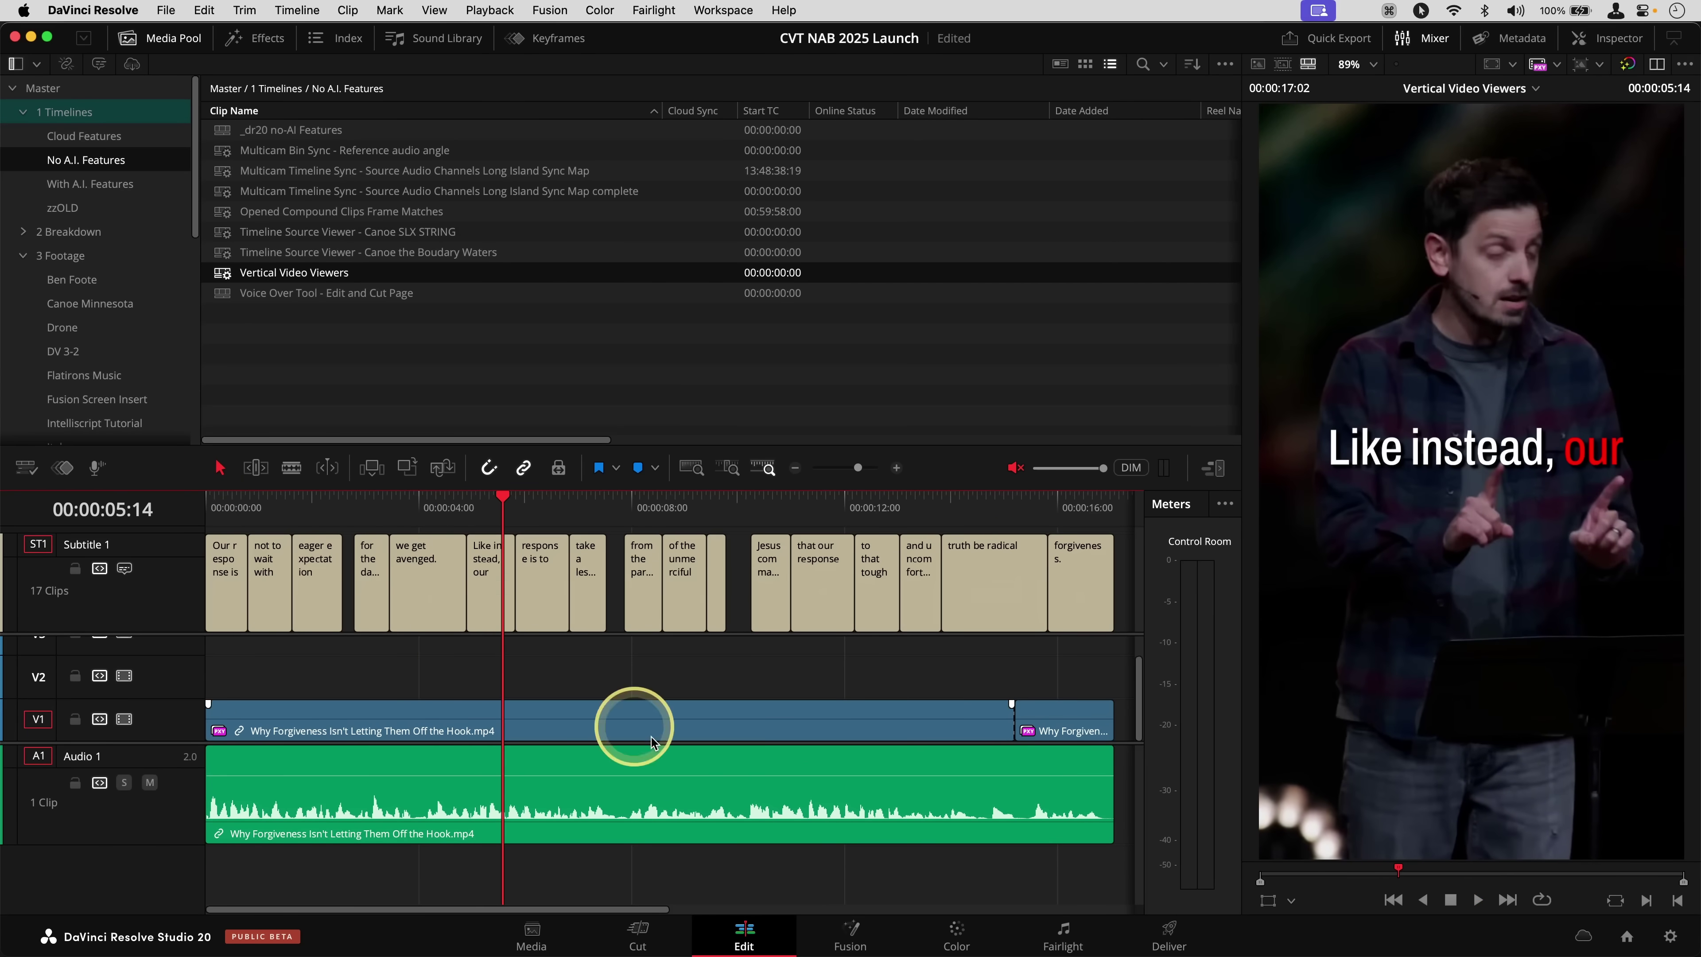
pyautogui.click(954, 941)
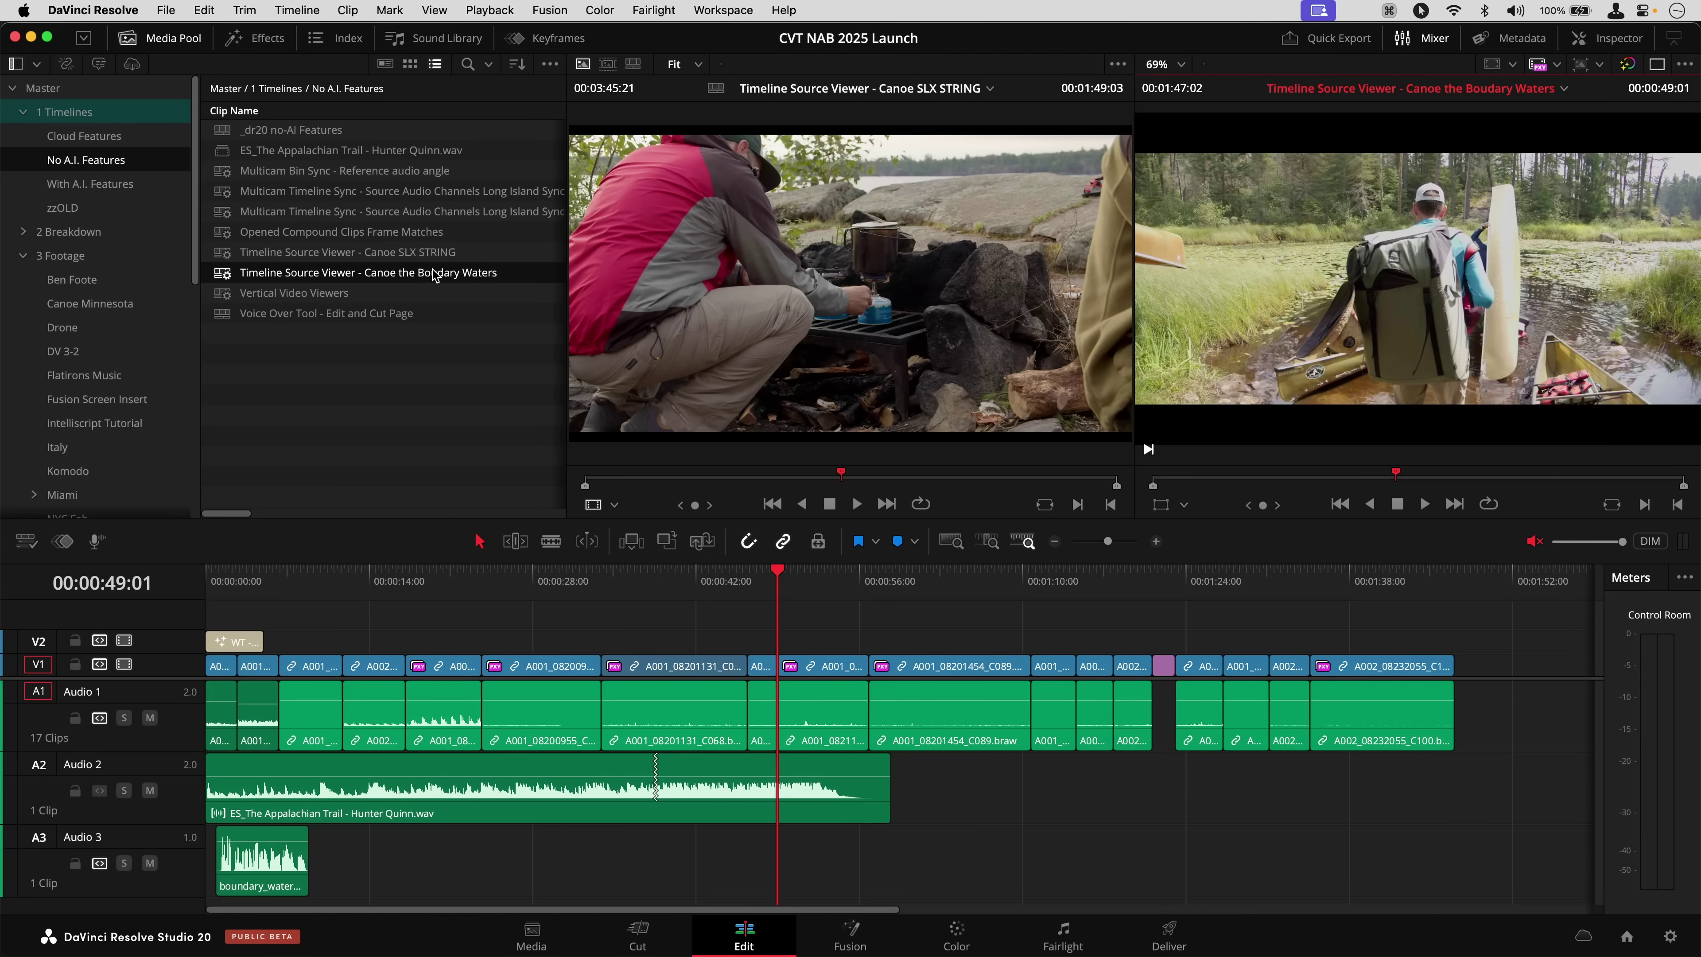
# Skim the Canoe SLX STRING timeline, then reopen Canoe the Boudary Waters for editing
pyautogui.moveTo(682, 585); pyautogui.dragTo(857, 679)
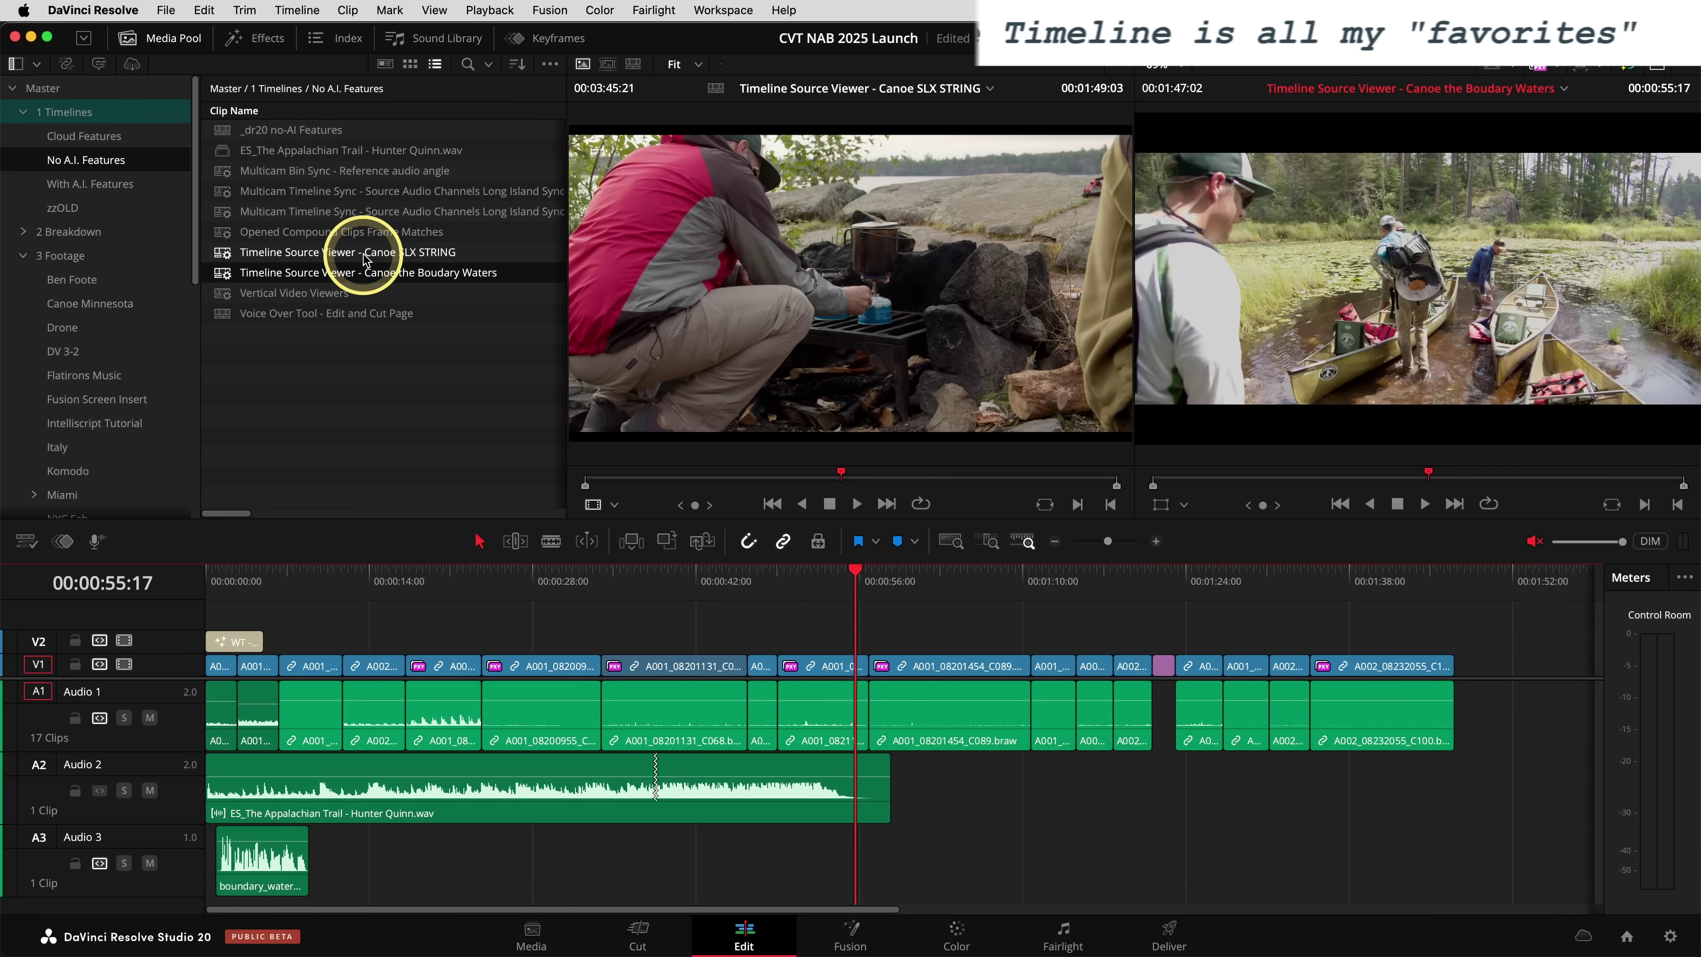
pyautogui.doubleClick(365, 258)
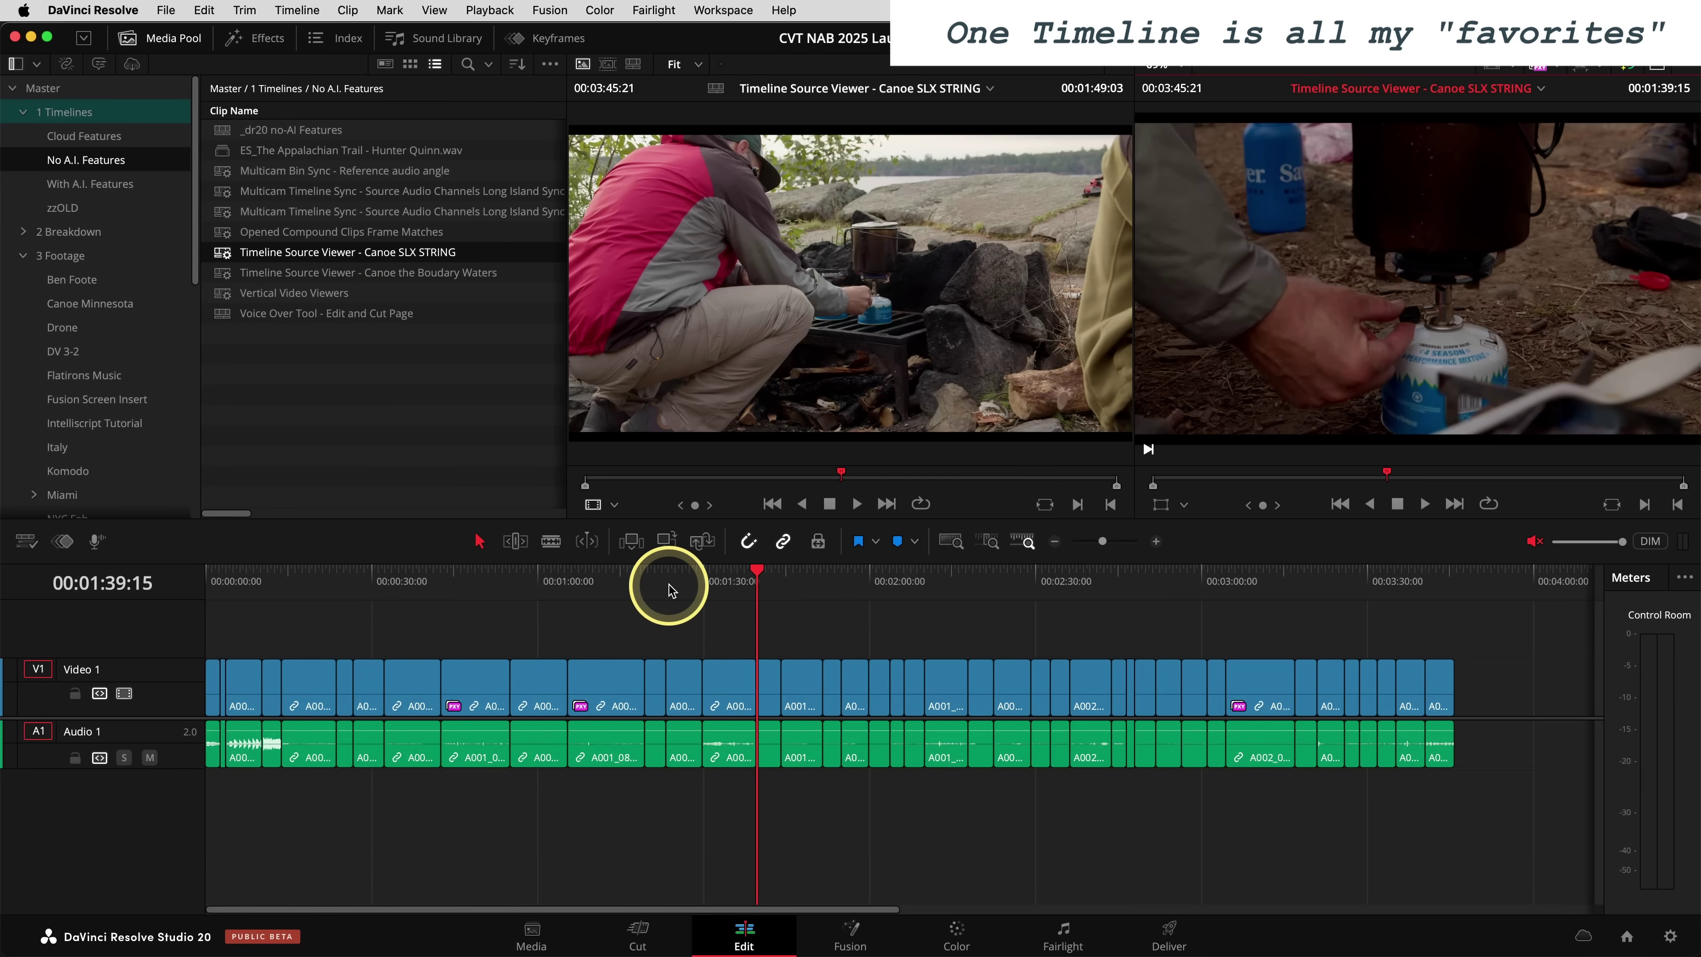
pyautogui.moveTo(670, 590); pyautogui.dragTo(899, 612)
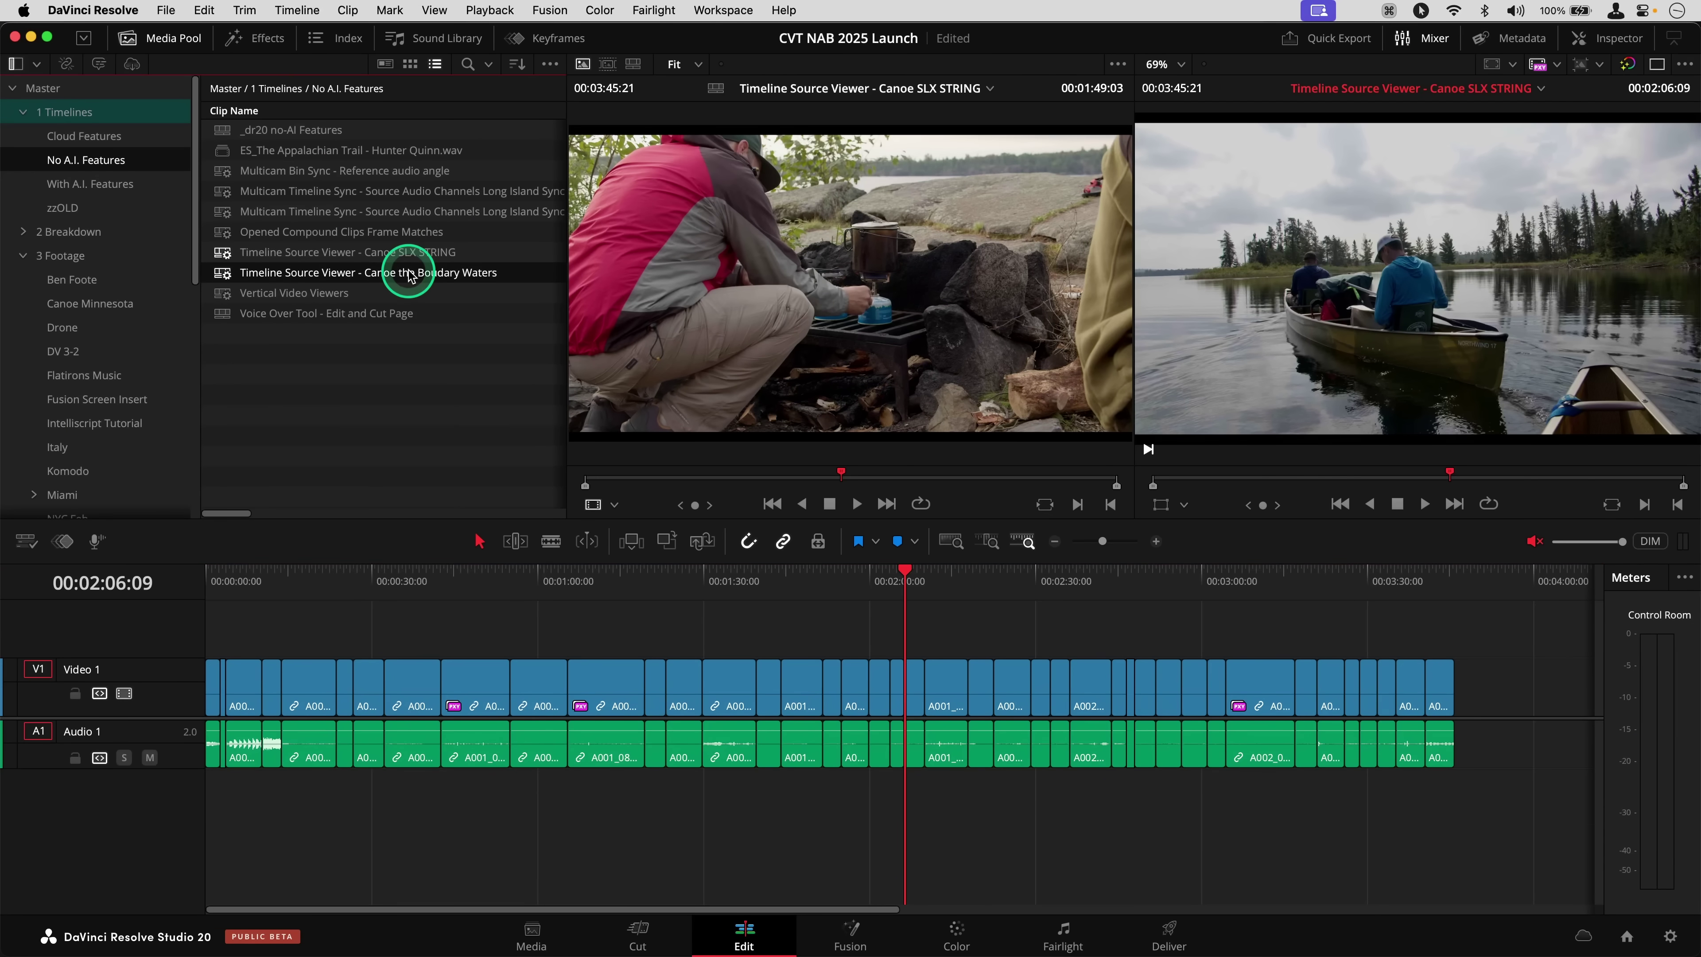
pyautogui.doubleClick(409, 273)
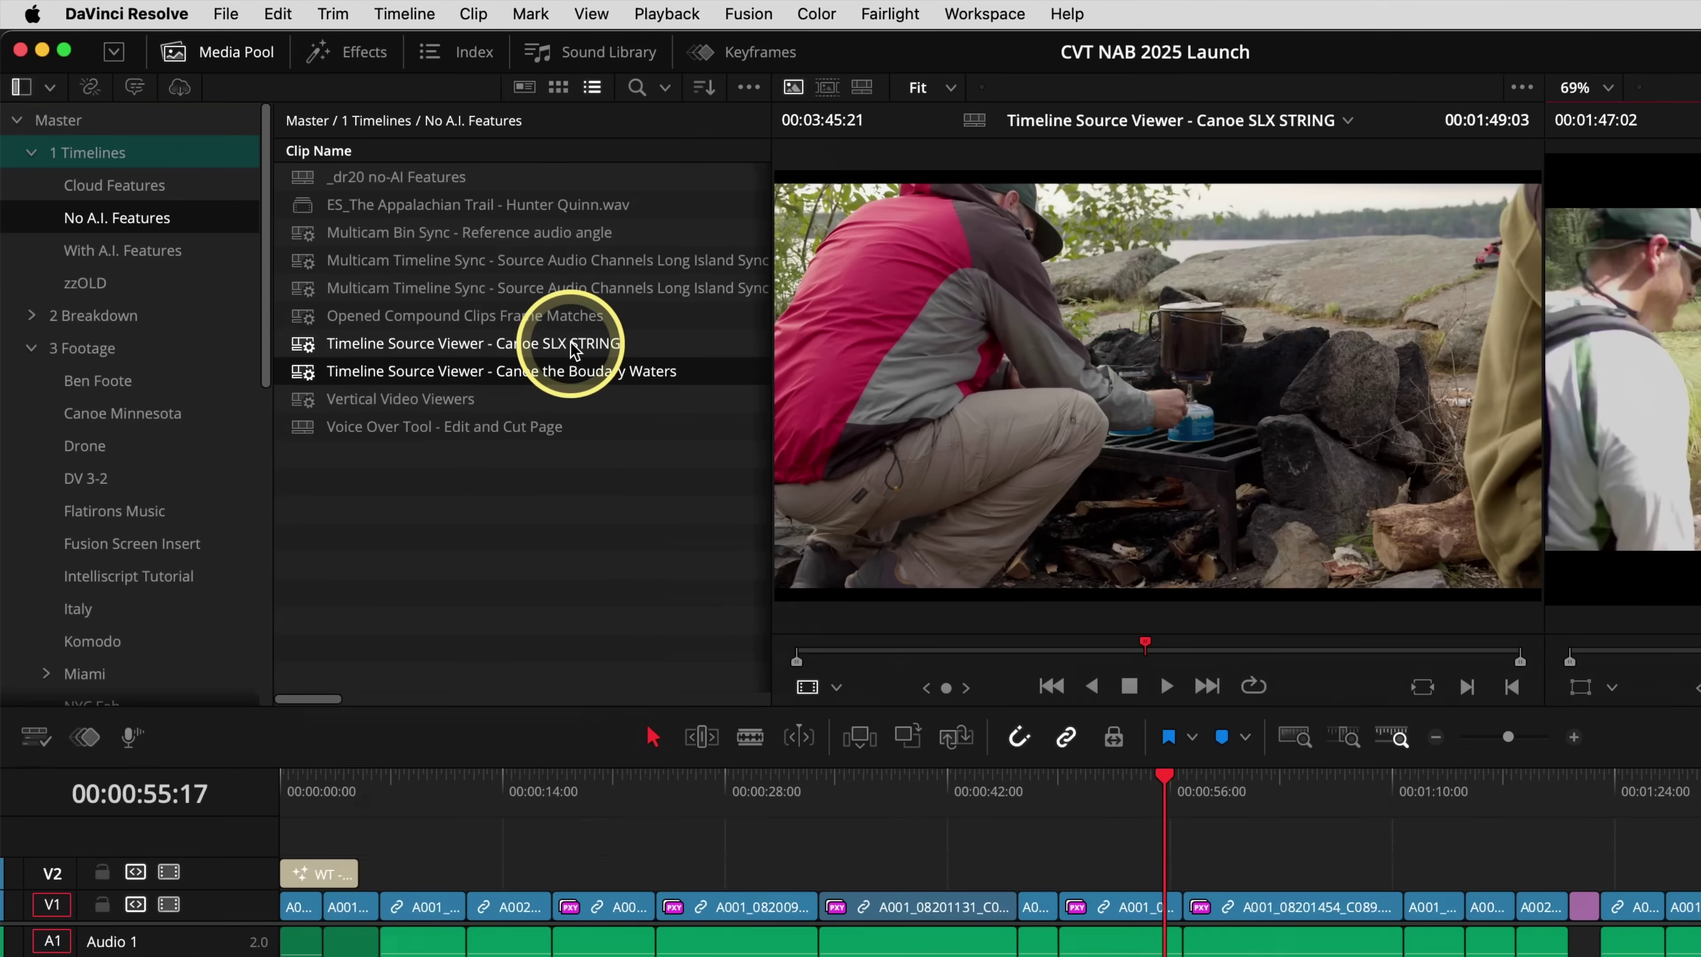
pyautogui.rightClick(422, 255)
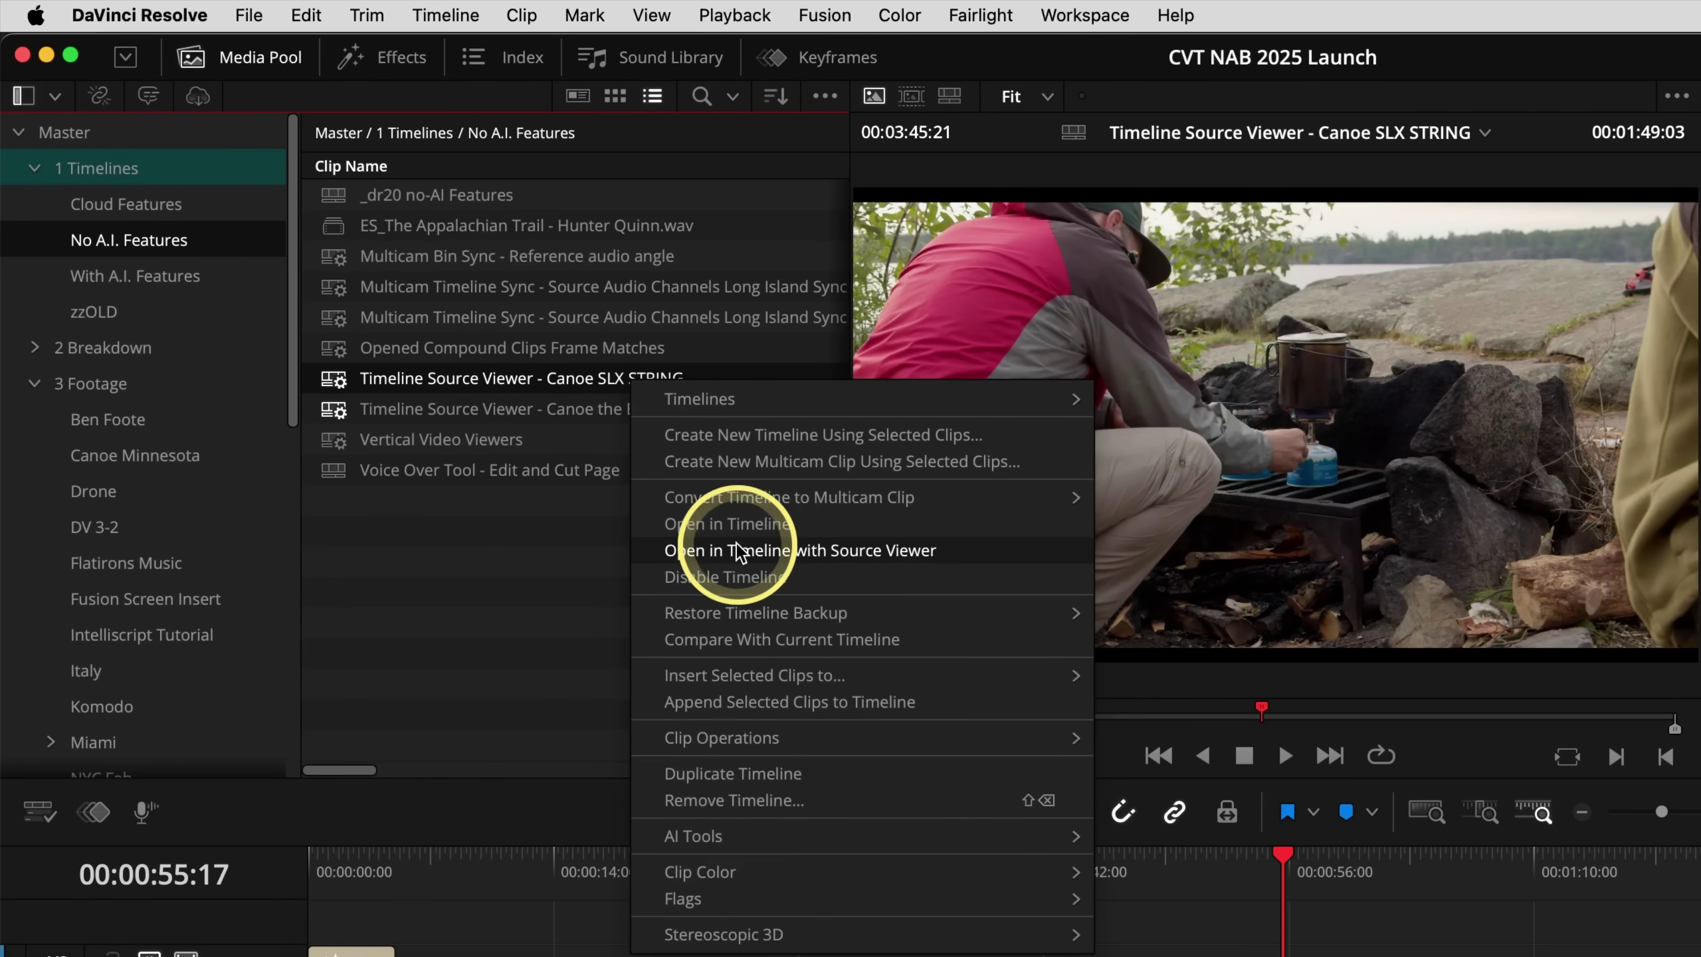
# Load Canoe SLX STRING as source and mark the 00:00:03:09 plate-serving shot with J/K/L and X
pyautogui.click(724, 551)
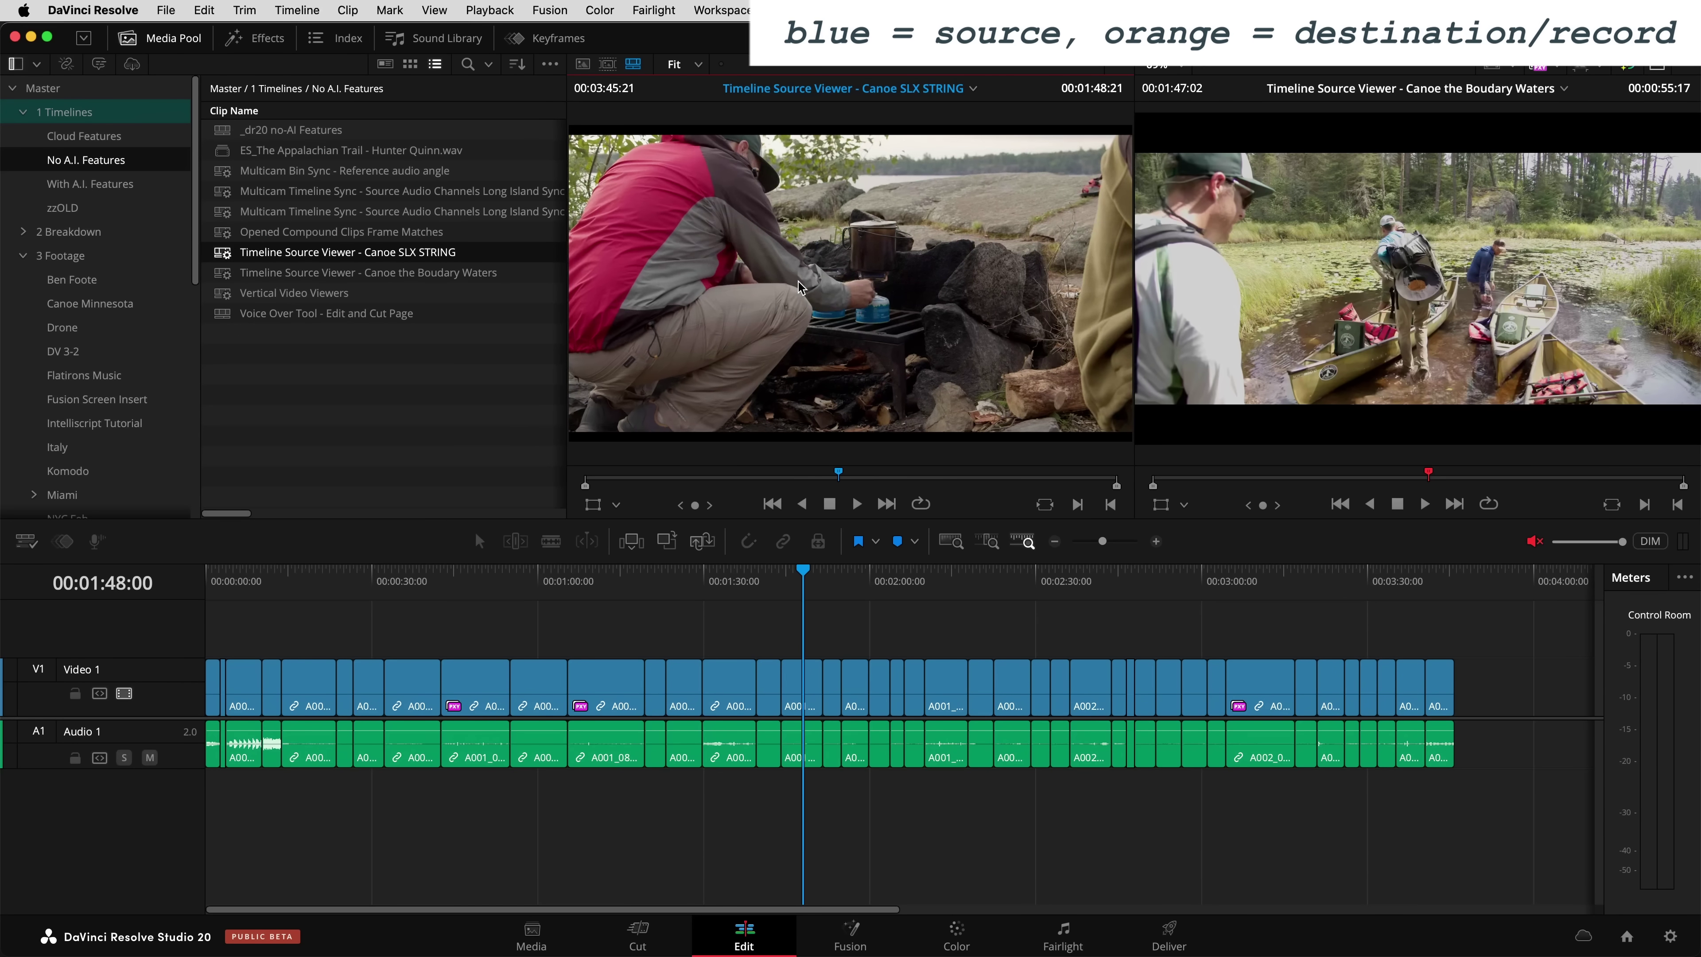
pyautogui.press('j')
pyautogui.press('l')
pyautogui.press('l')
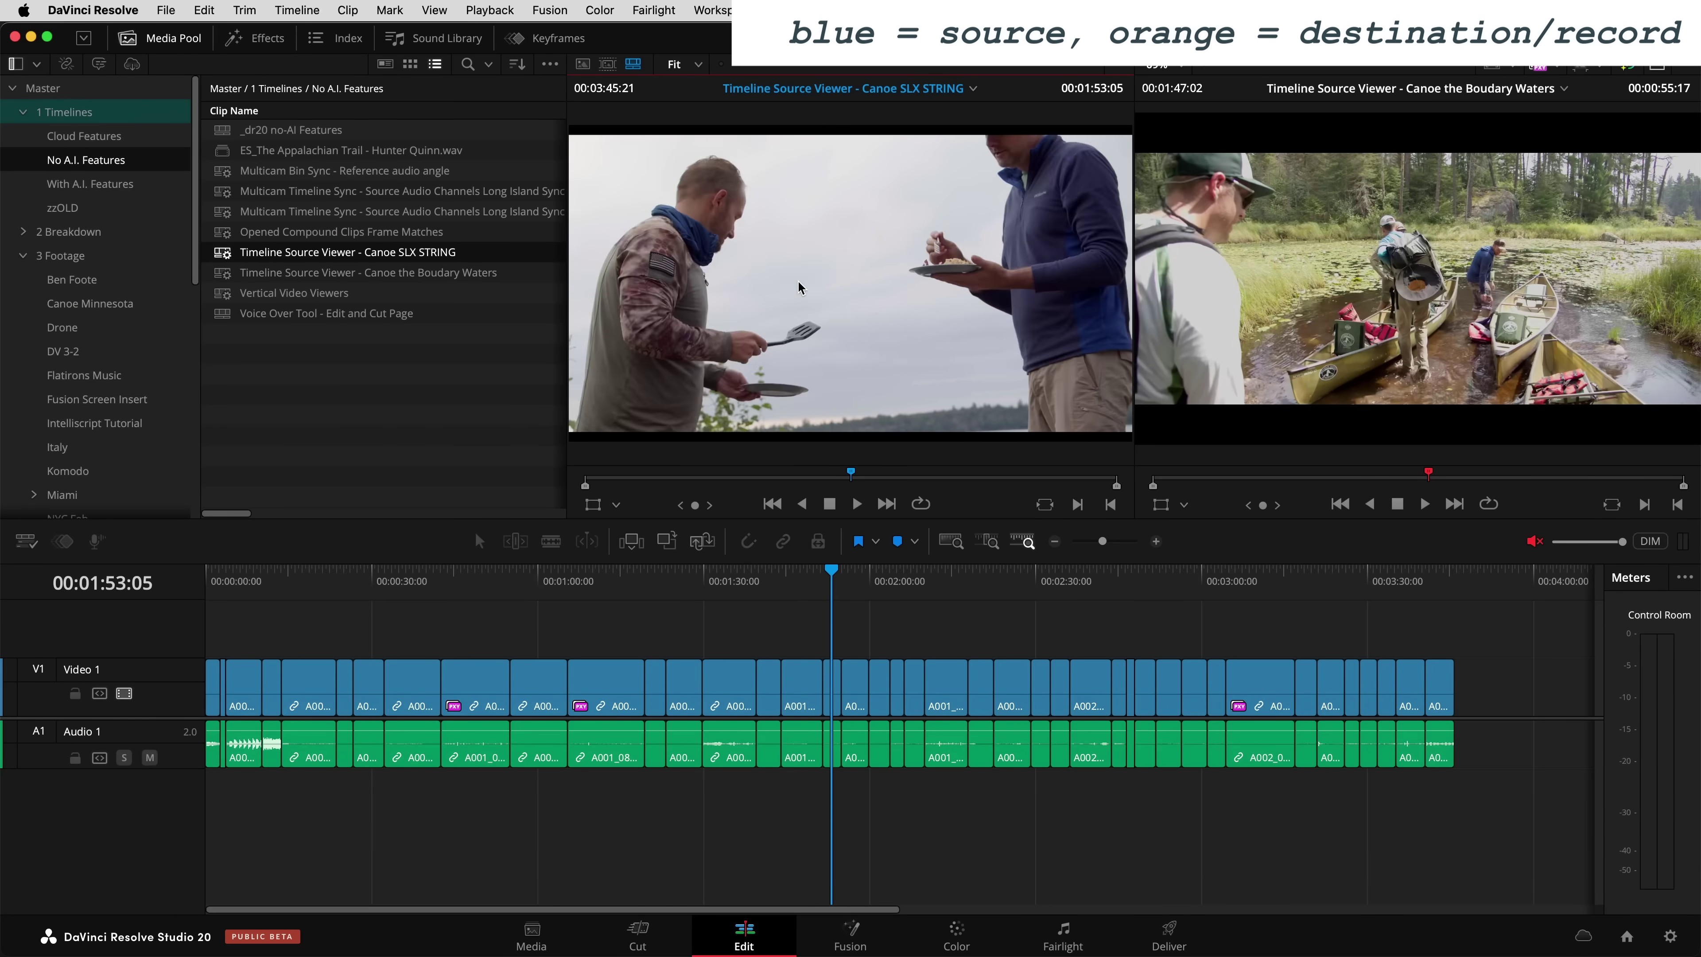
pyautogui.press('j')
pyautogui.press('l')
pyautogui.press('j')
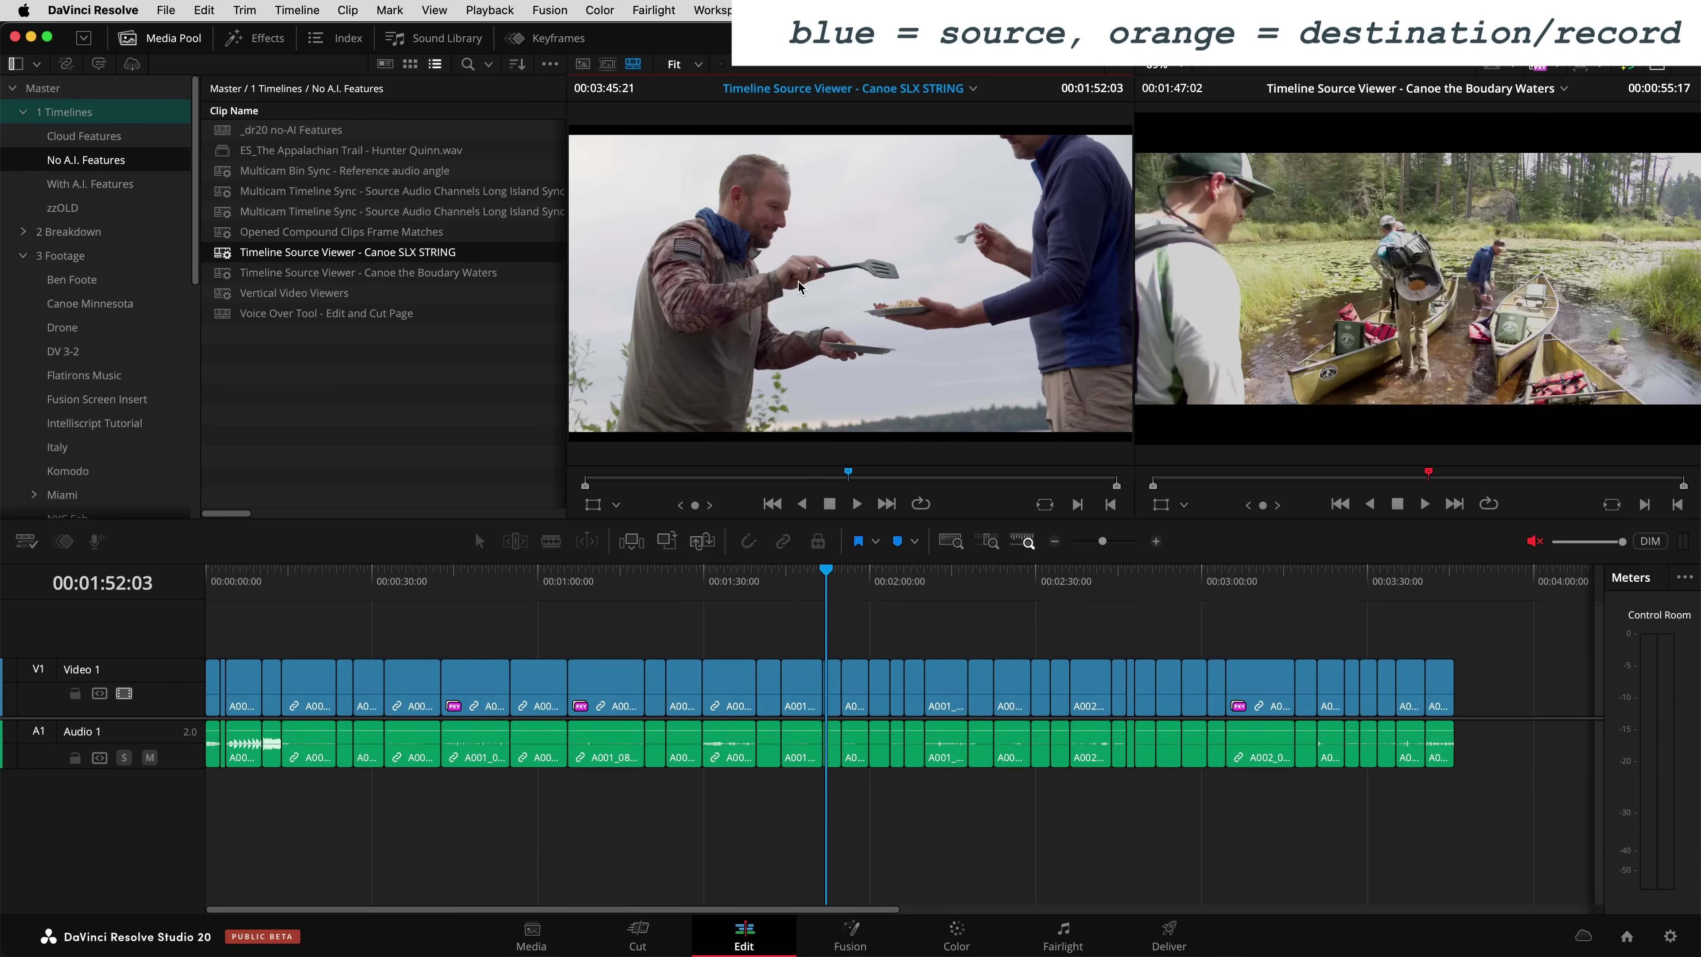
pyautogui.press('x')
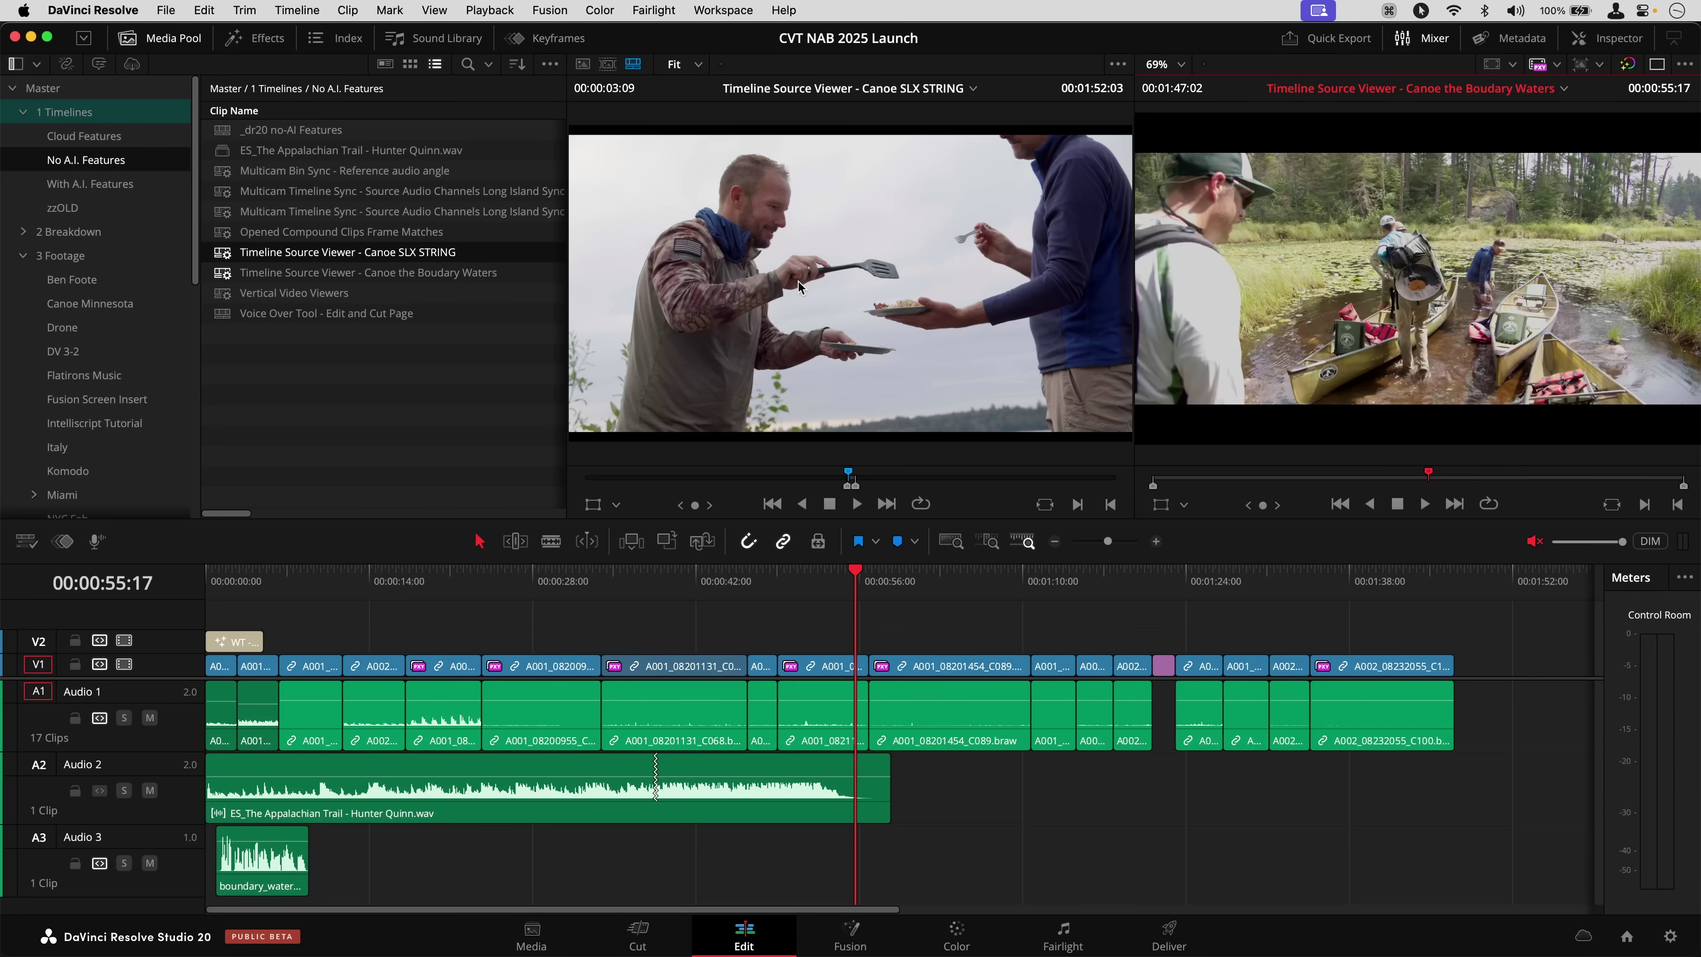
pyautogui.click(799, 287)
# Insert the marked serving shot into the canoe timeline at 00:00:46:11 and review it in context
pyautogui.click(911, 607)
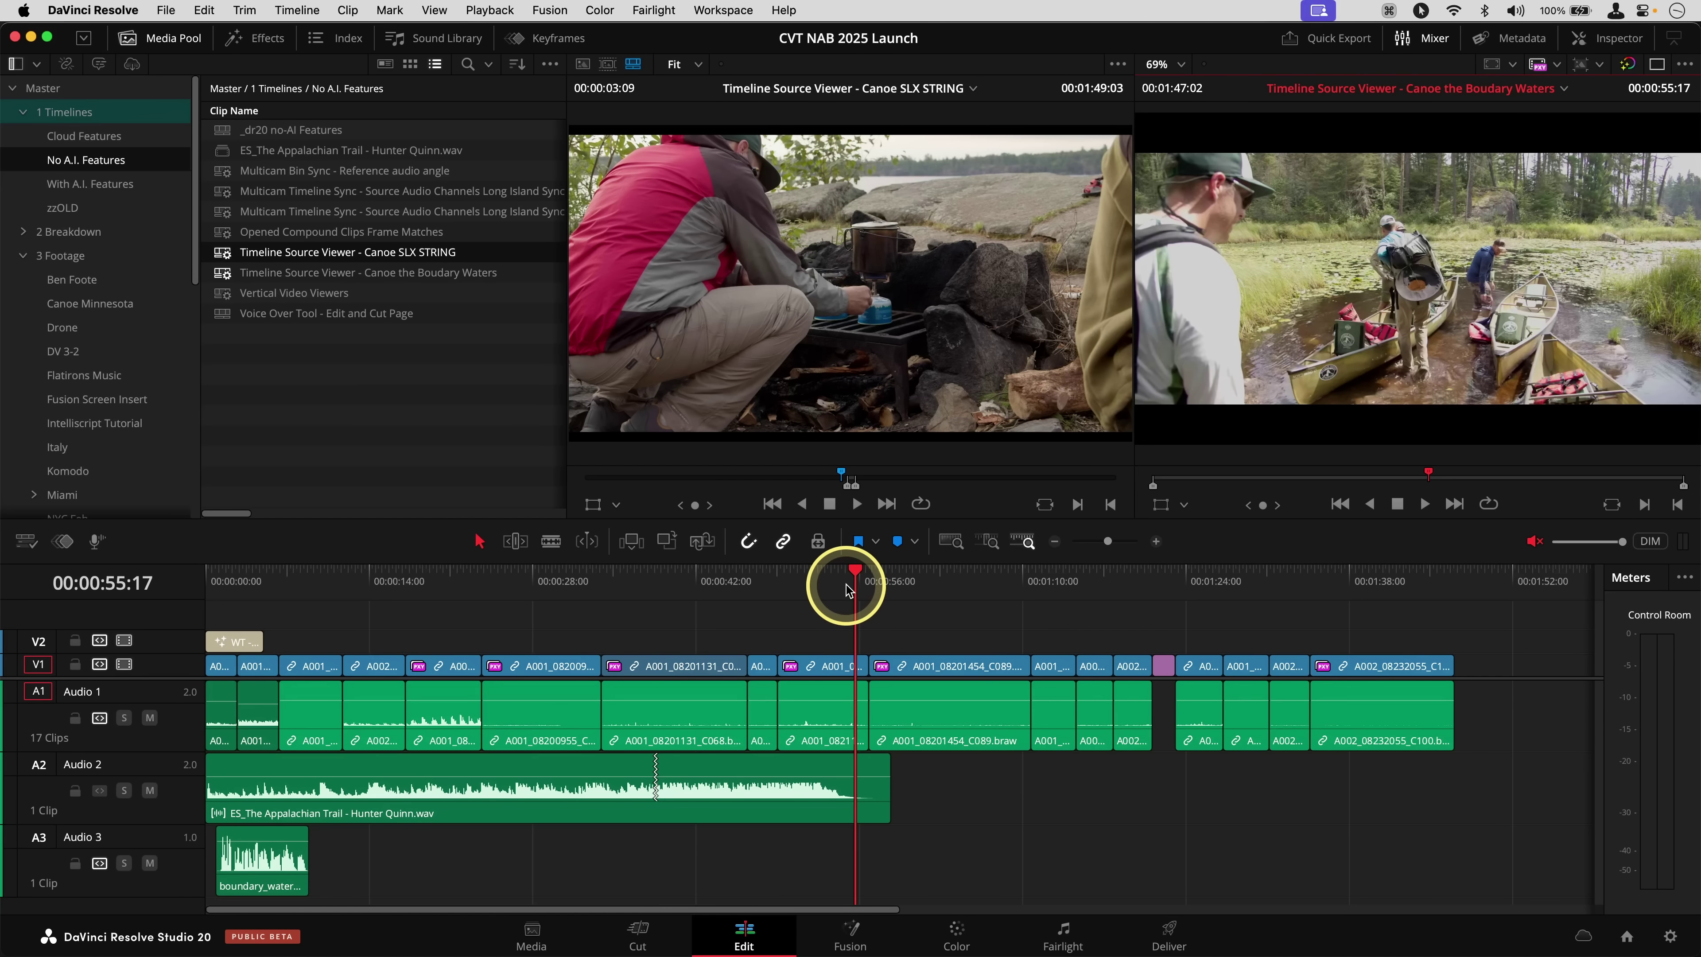
pyautogui.press('q')
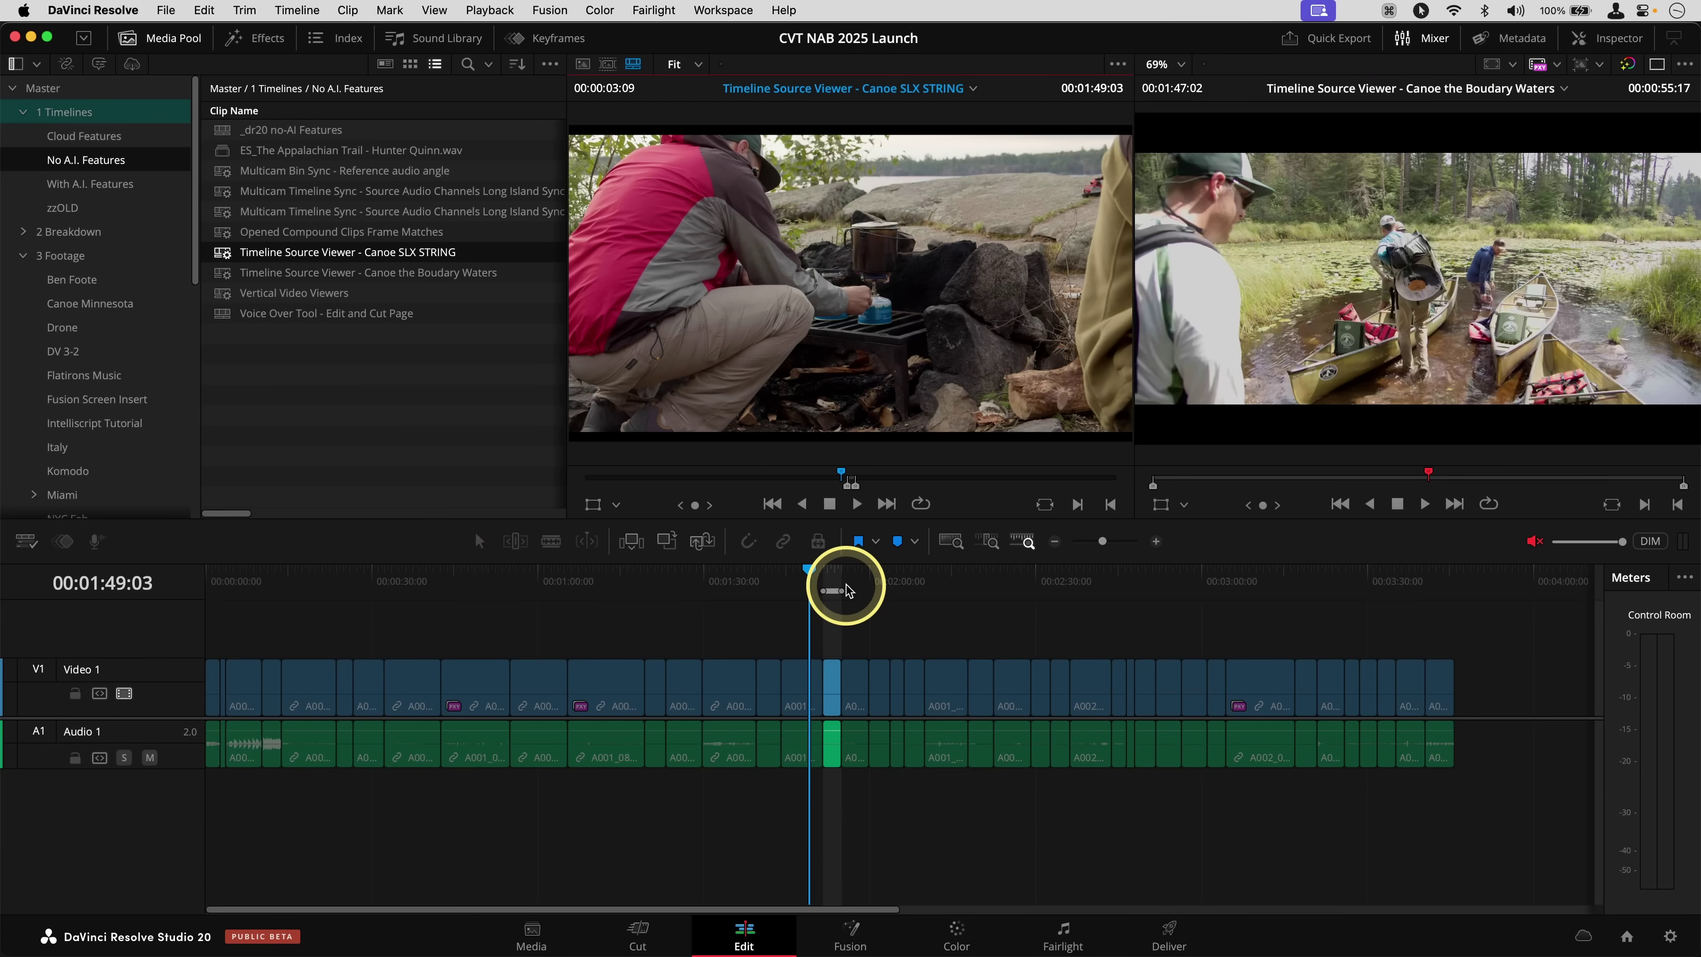
pyautogui.press('q')
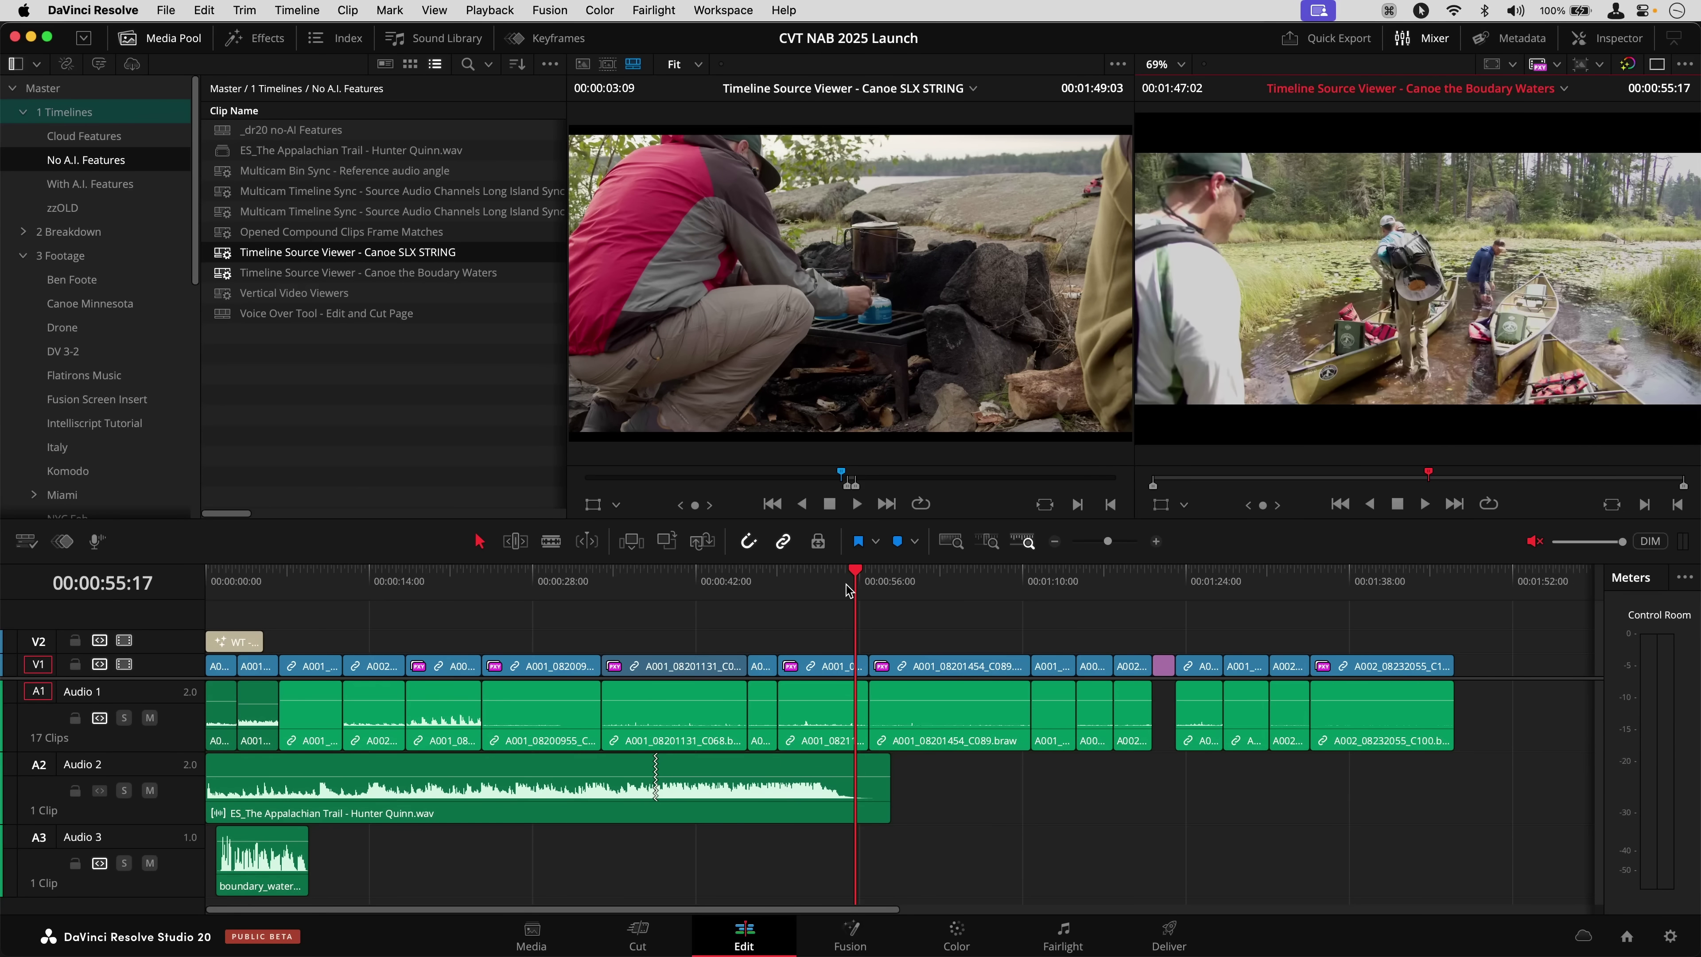
pyautogui.press('Up')
pyautogui.press('Up')
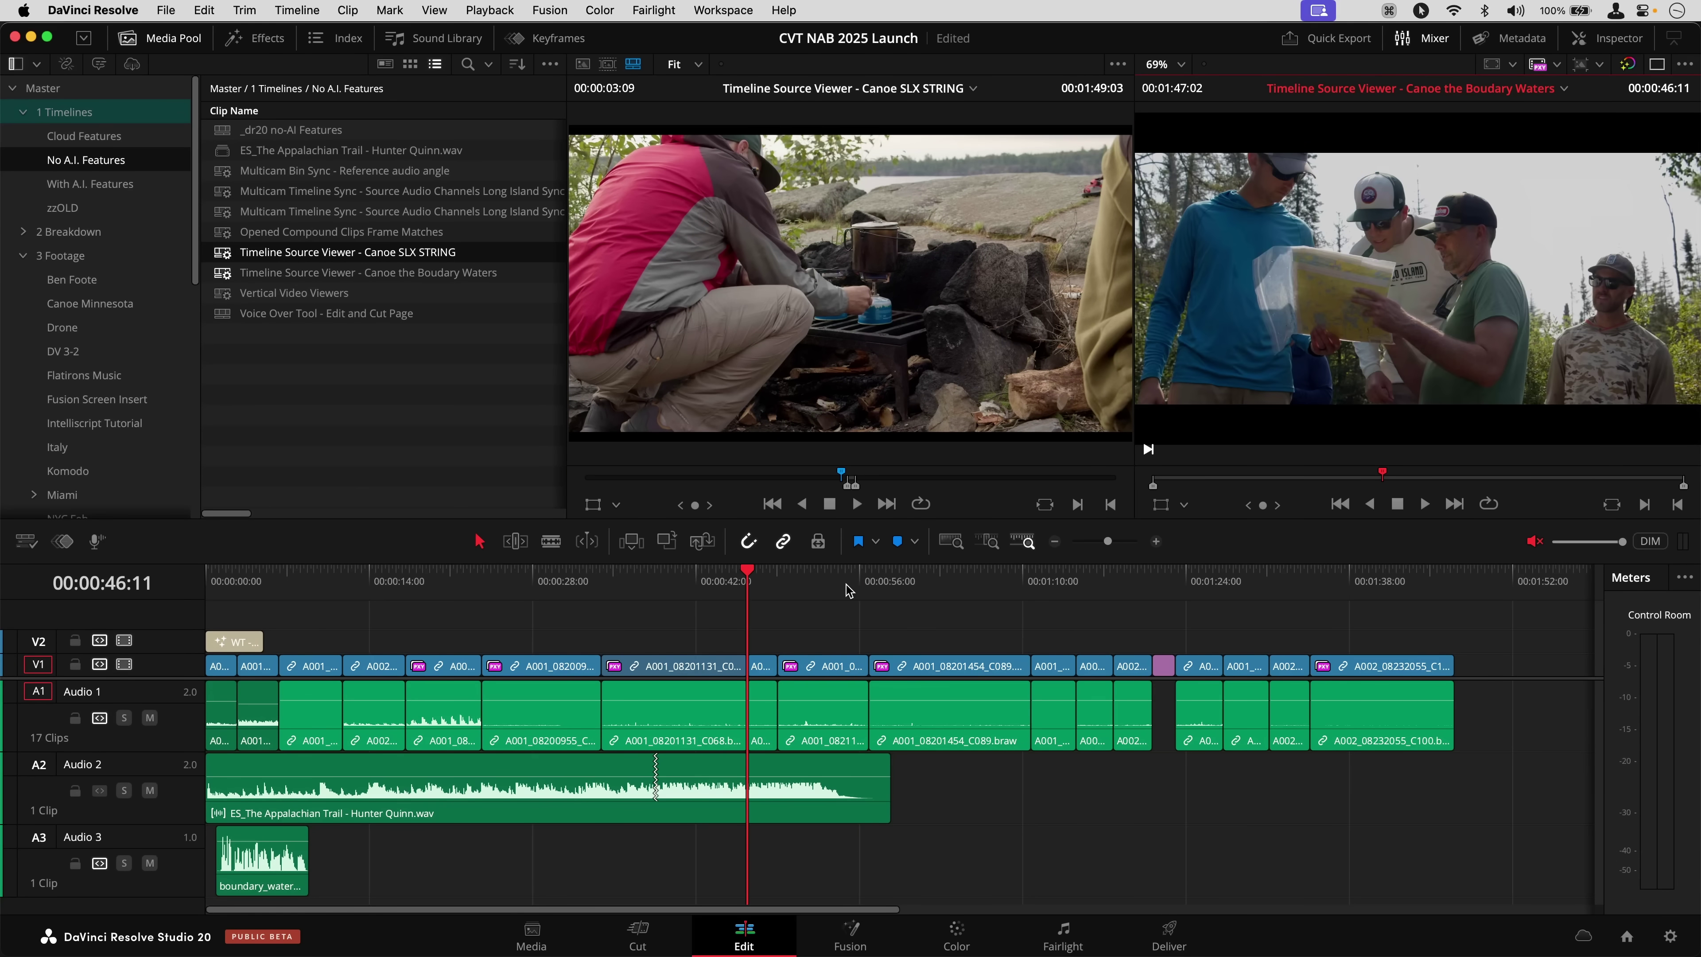
pyautogui.press('F9')
pyautogui.press('Up')
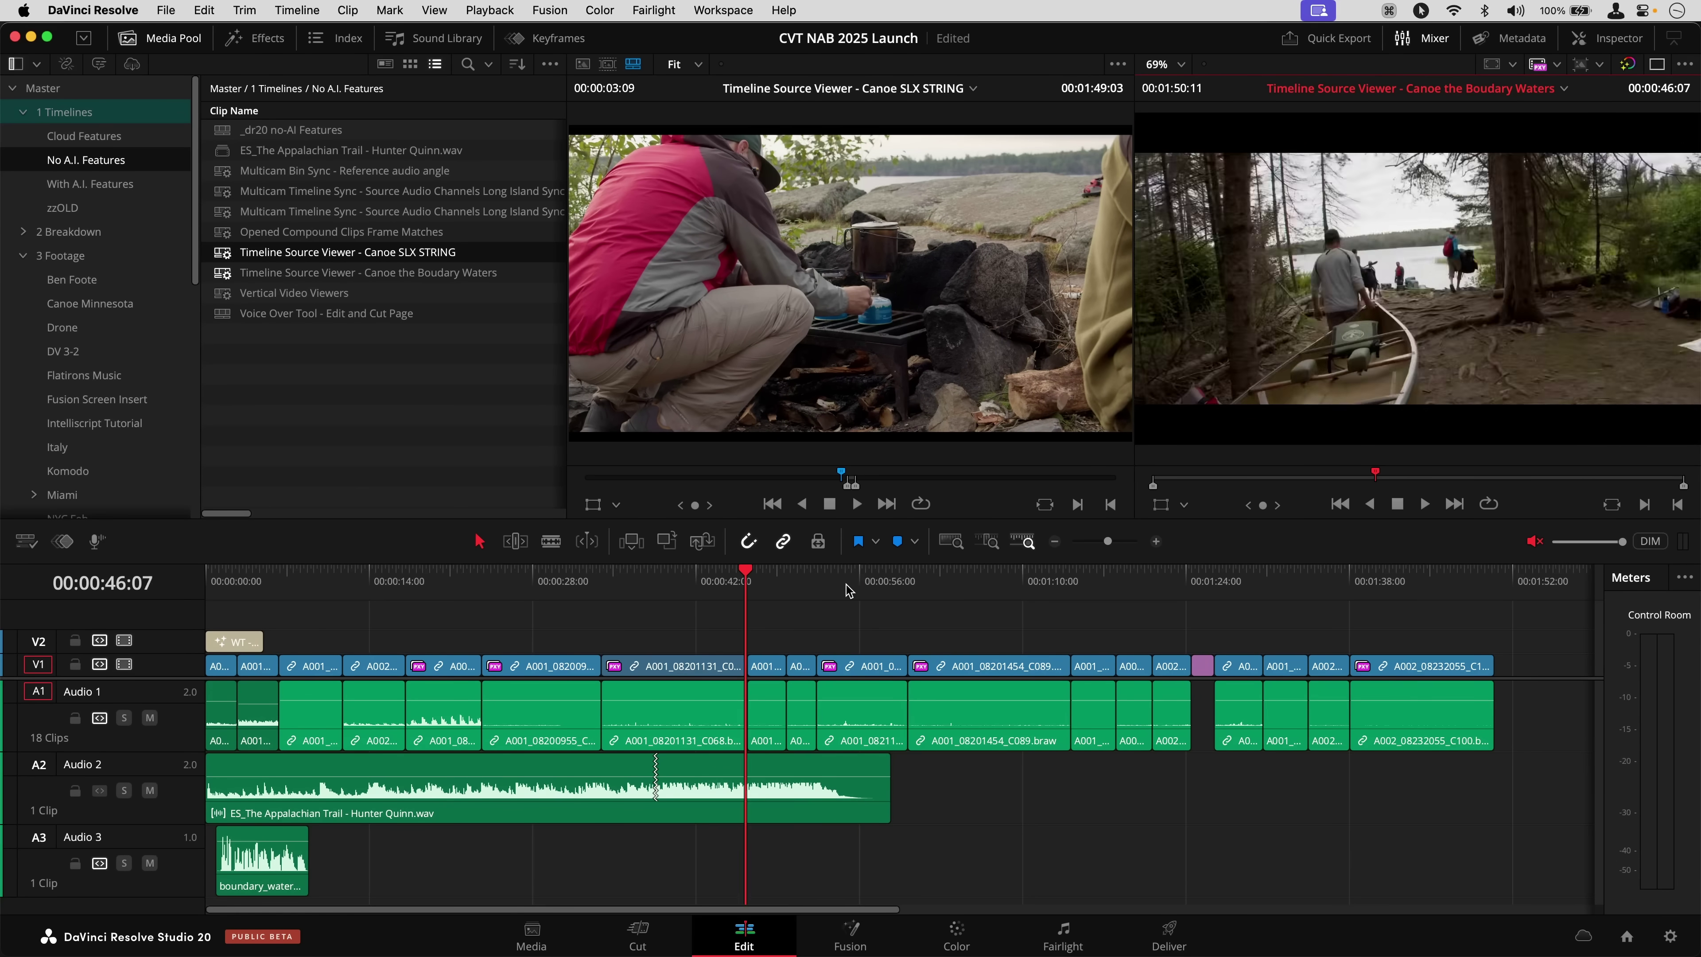
pyautogui.press('/')
pyautogui.press('space')
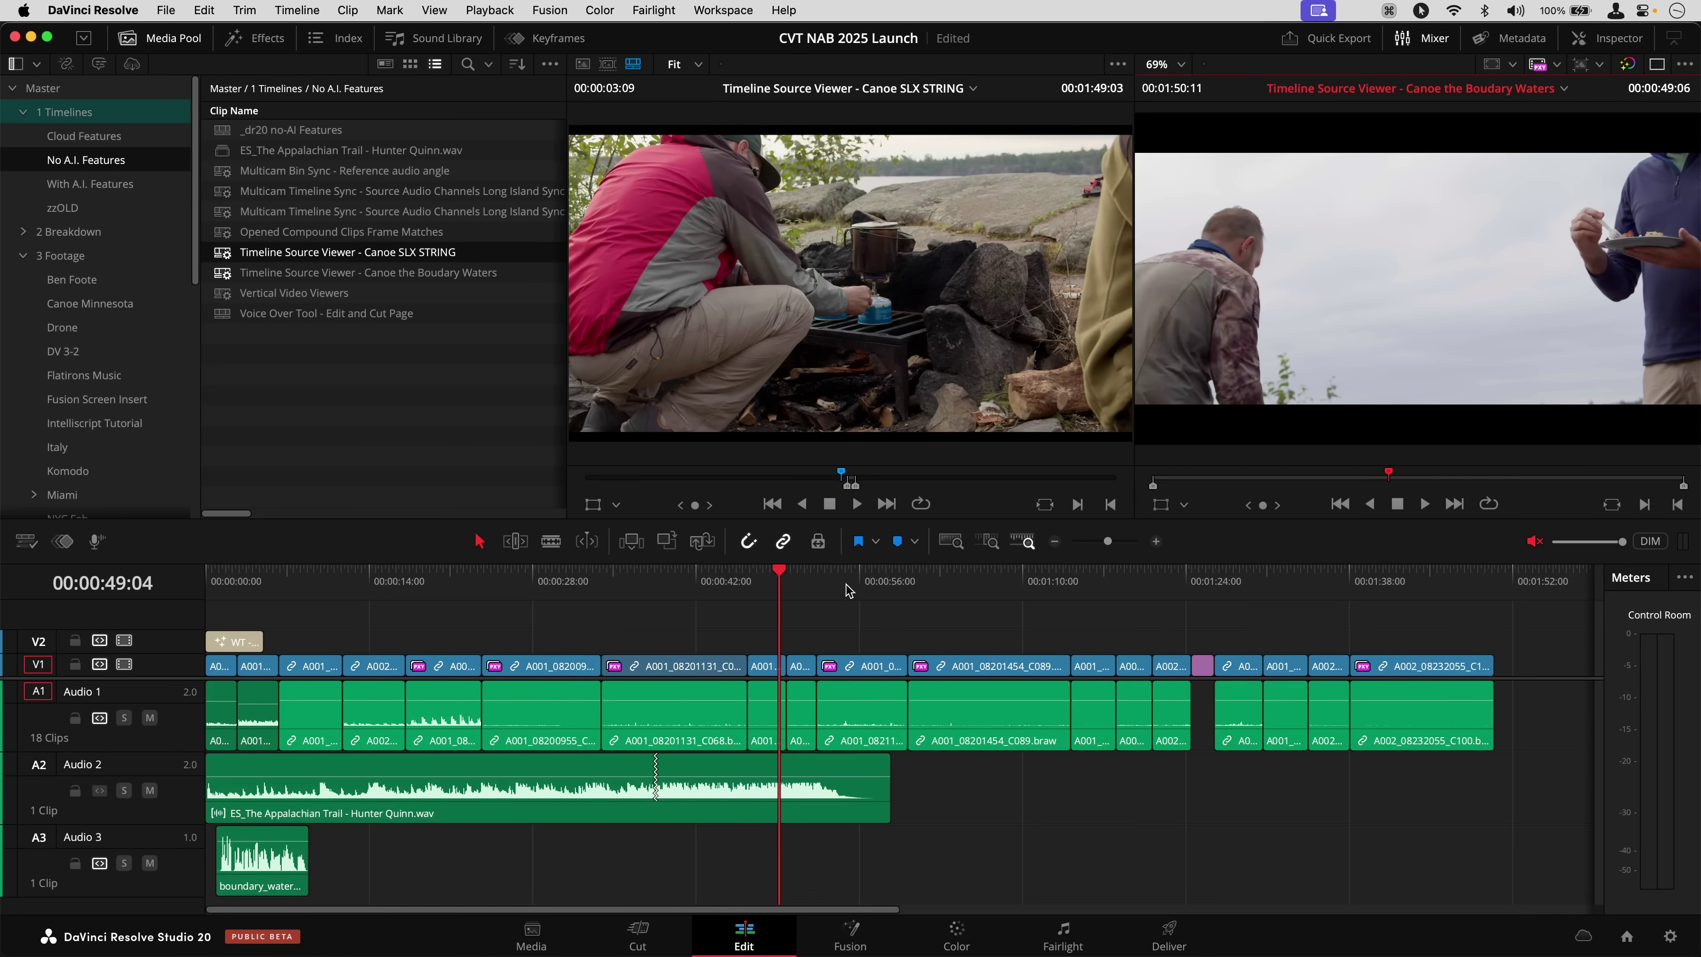
pyautogui.press('q')
pyautogui.press('q')
pyautogui.press('q')
pyautogui.press('q')
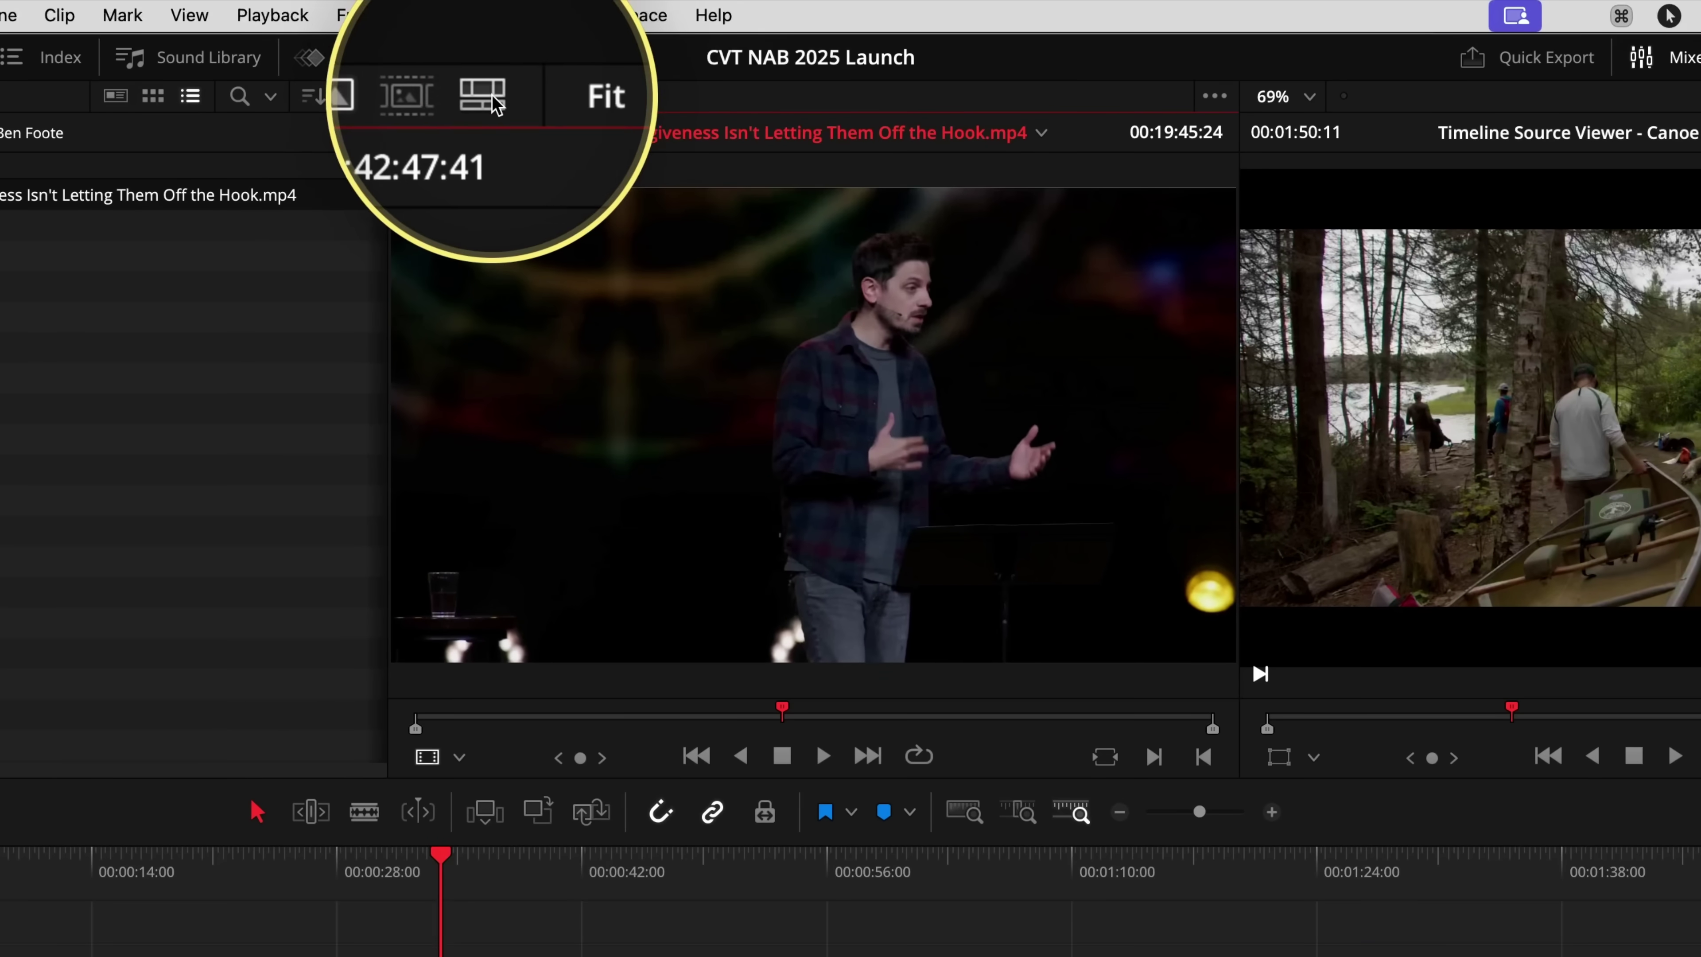
# Mark a two-second In/Out range in the Why Forgiveness Isn't Letting Them Off the Hook.mp4 source timeline
pyautogui.click(487, 96)
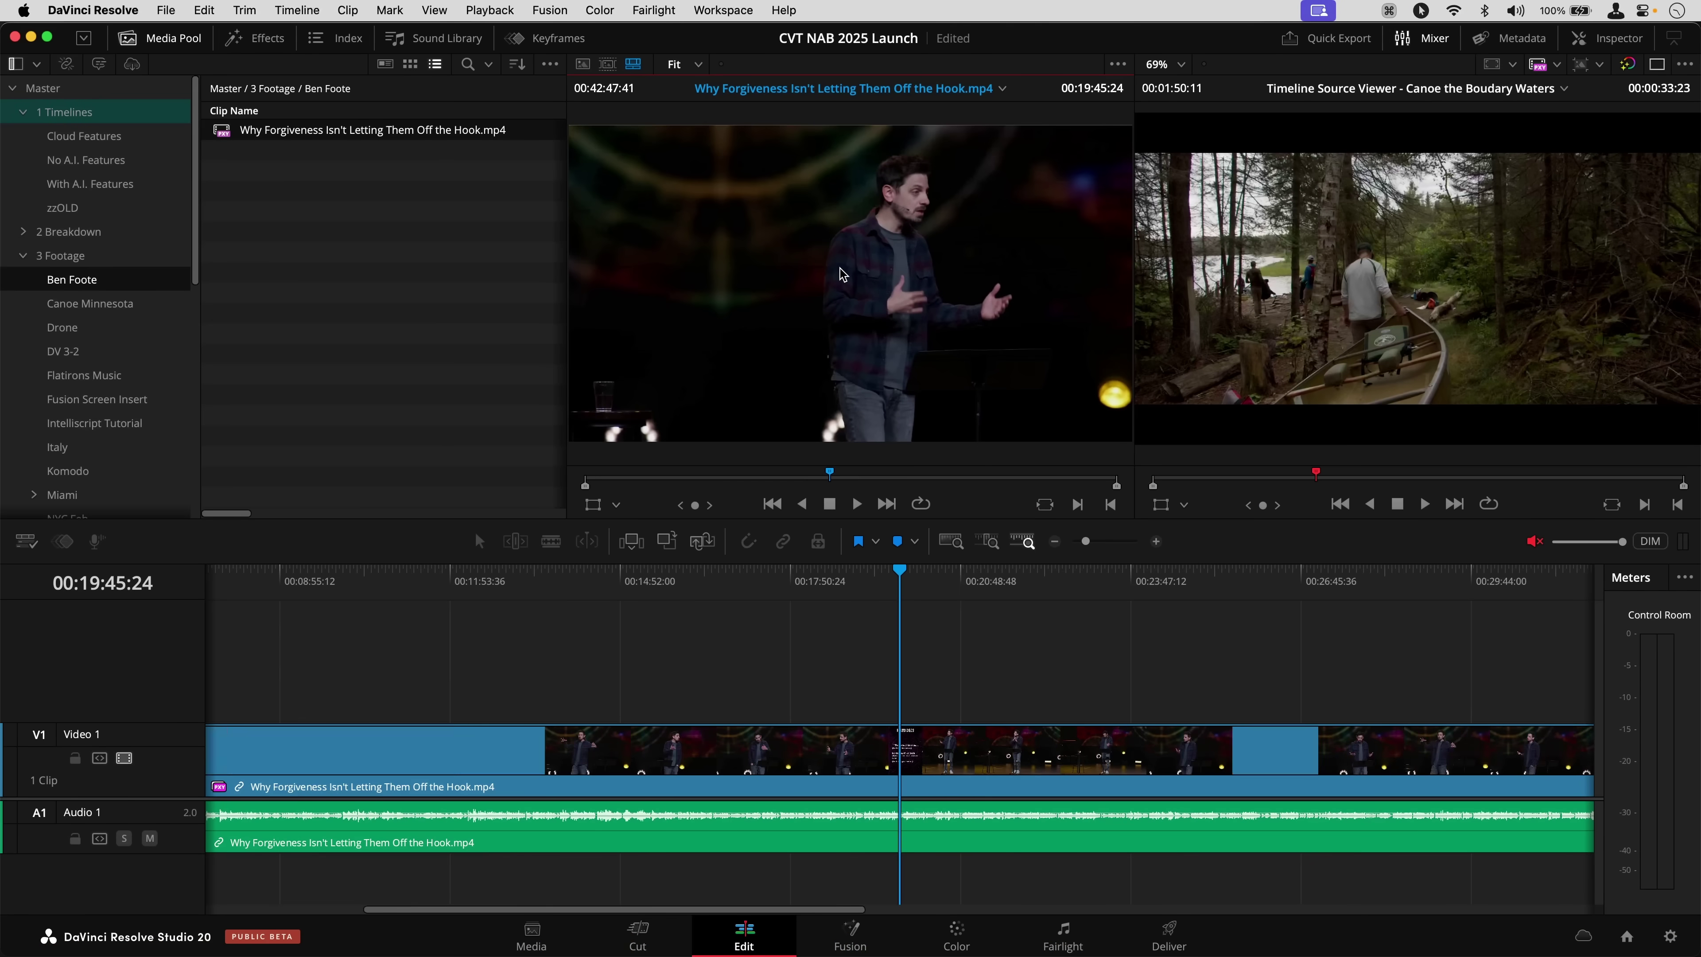
pyautogui.hotkey('shift', 'z')
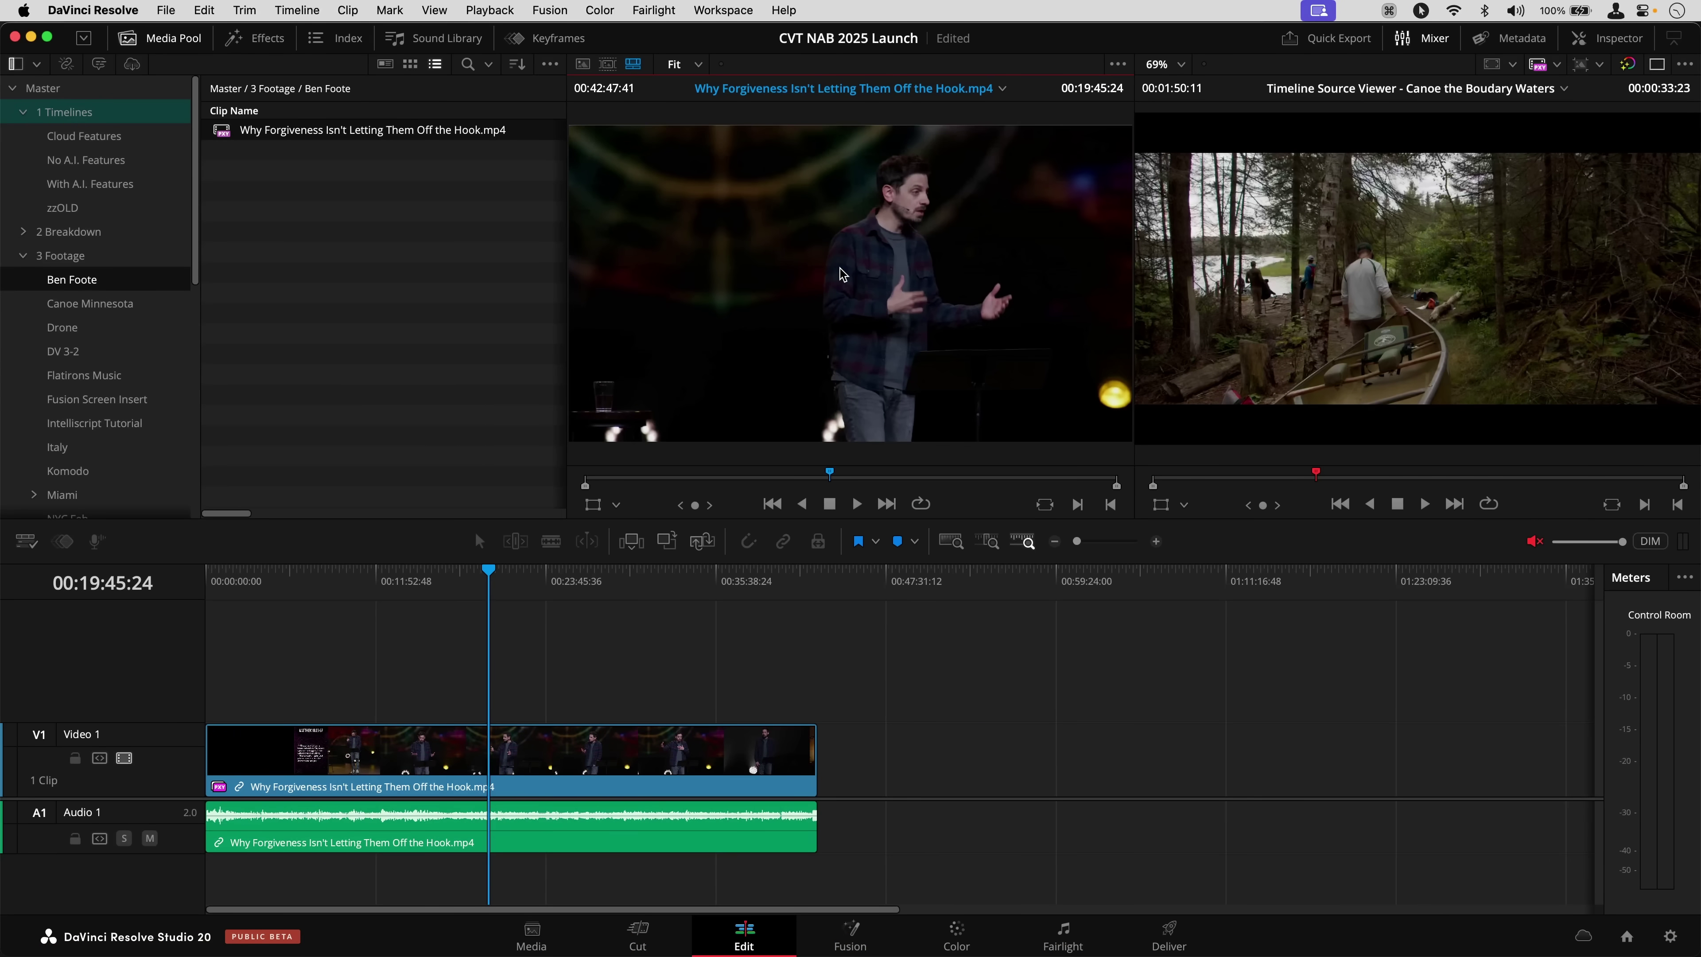
pyautogui.hotkey('shift', 'z')
pyautogui.press('super+equal')
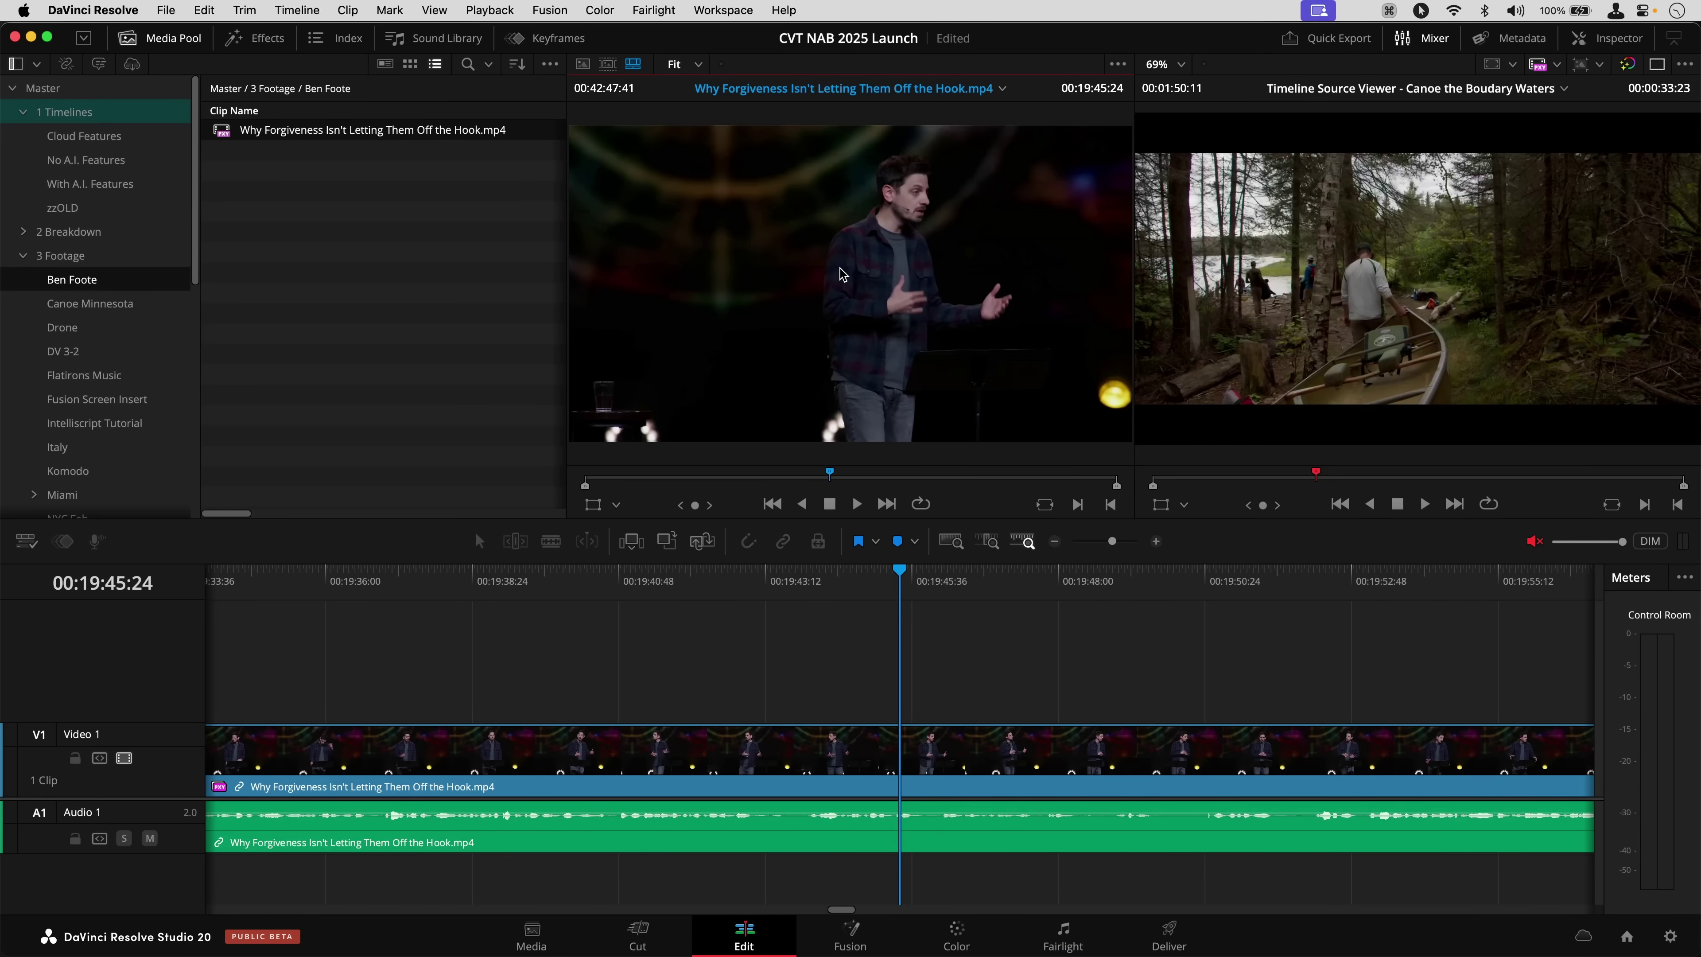
pyautogui.press('/')
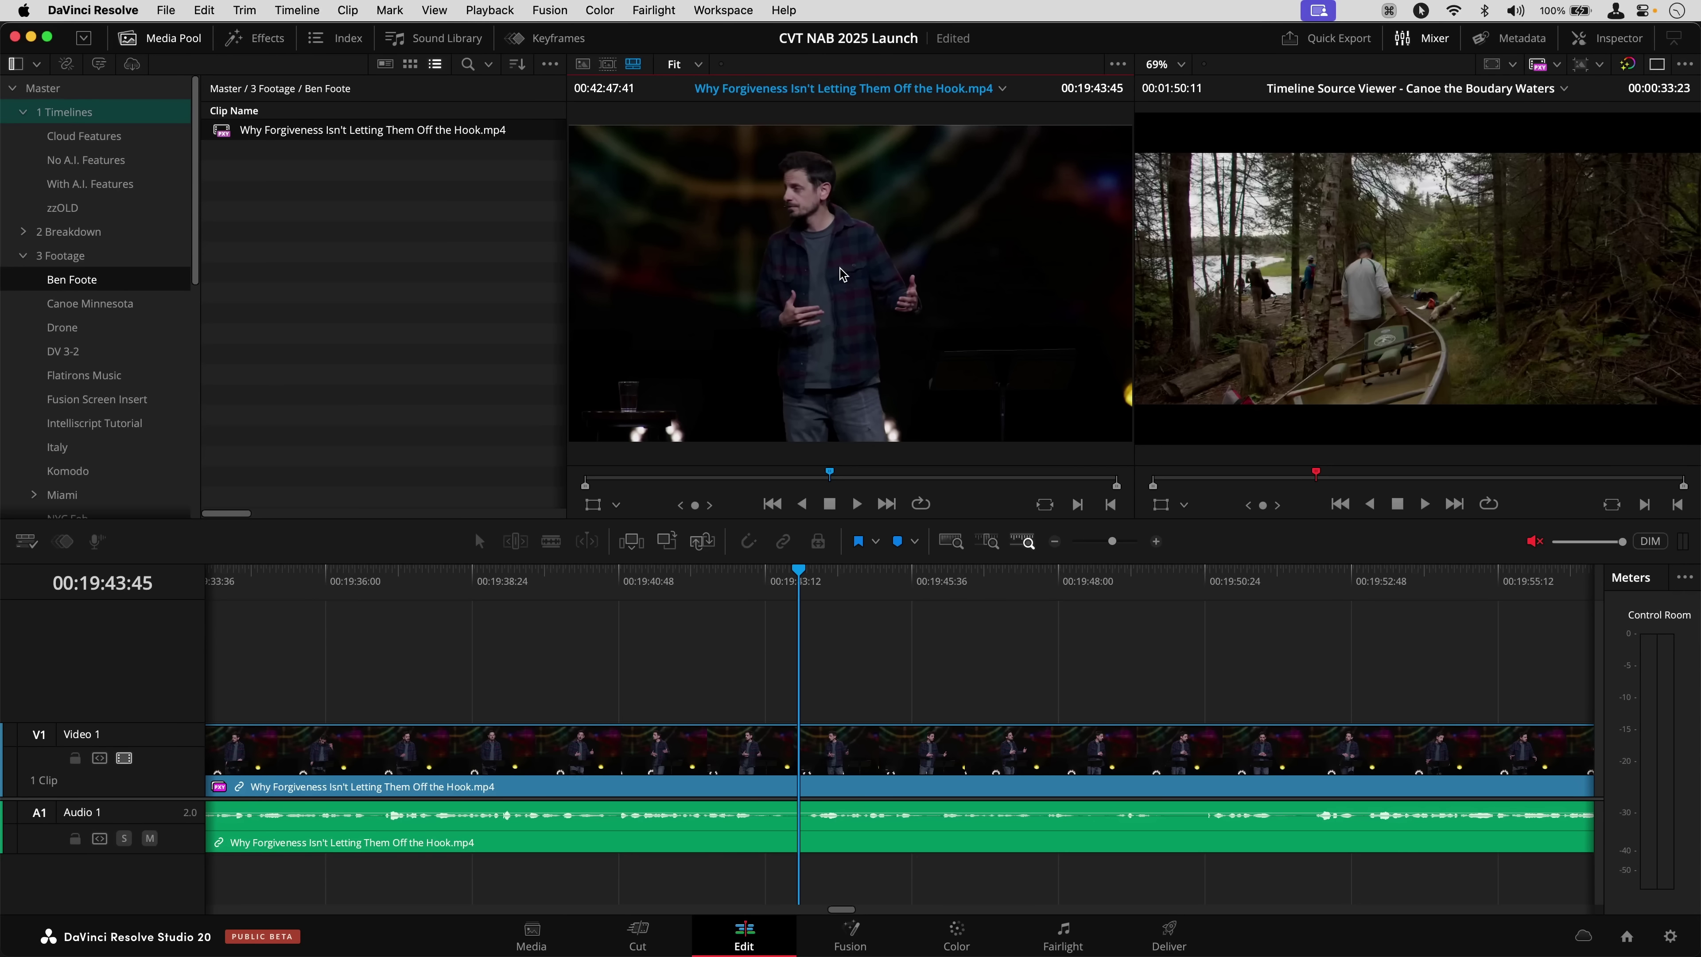
pyautogui.press('i')
pyautogui.press('space')
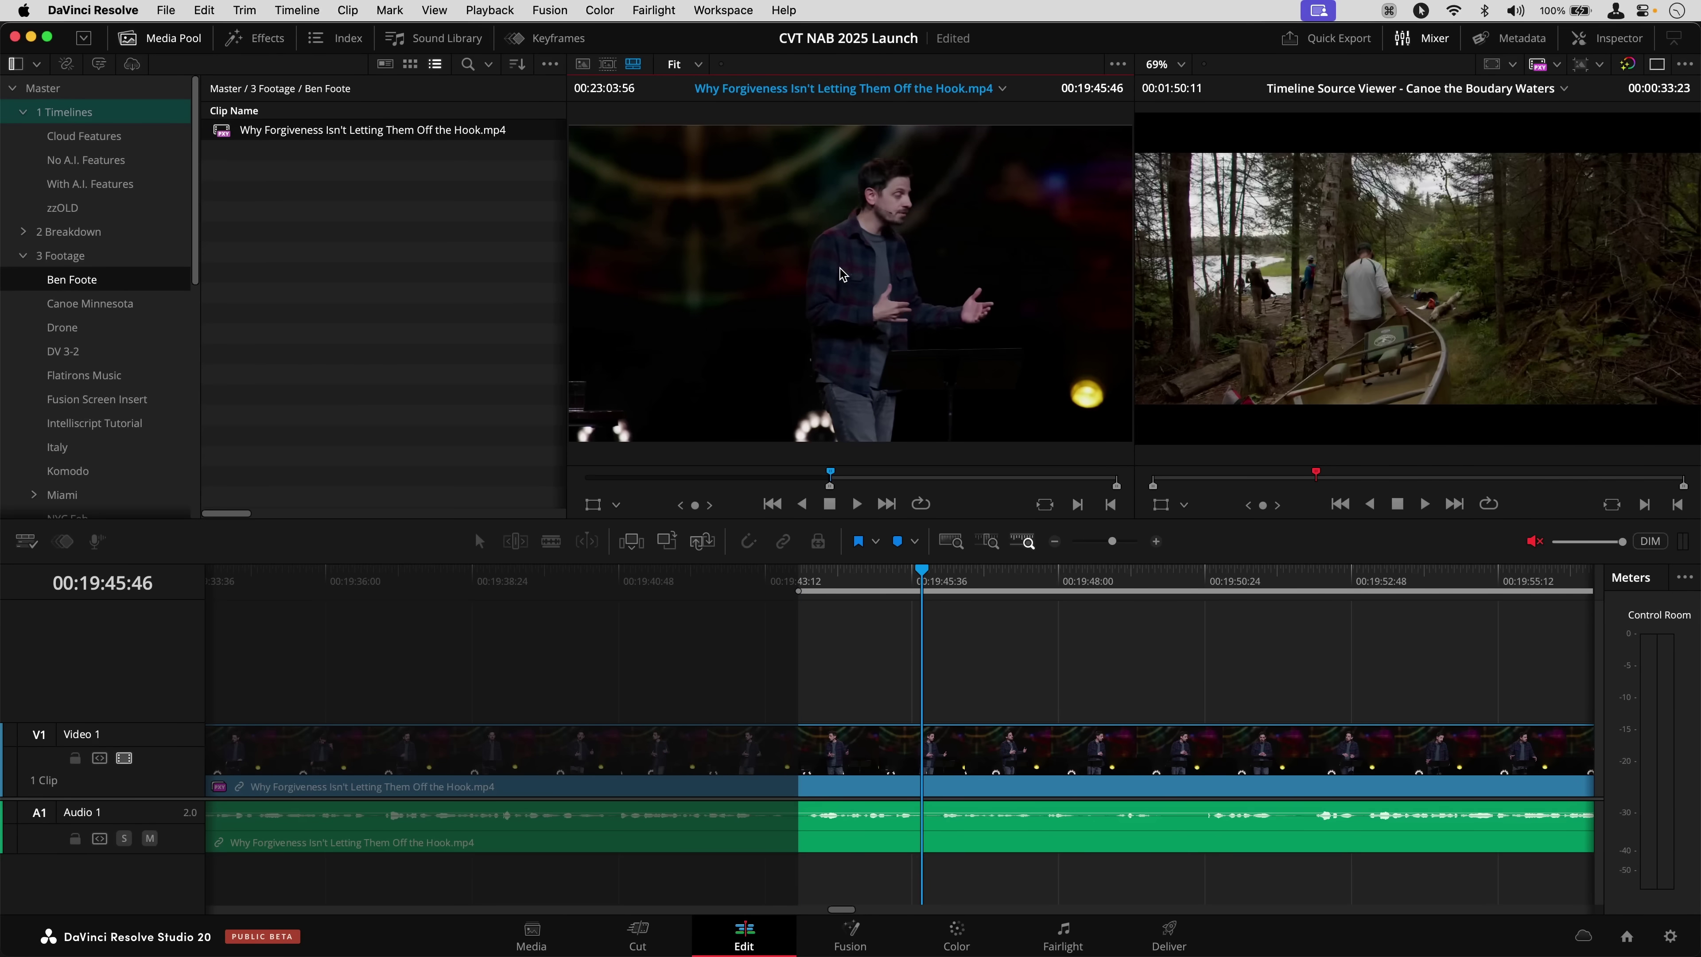
pyautogui.press('o')
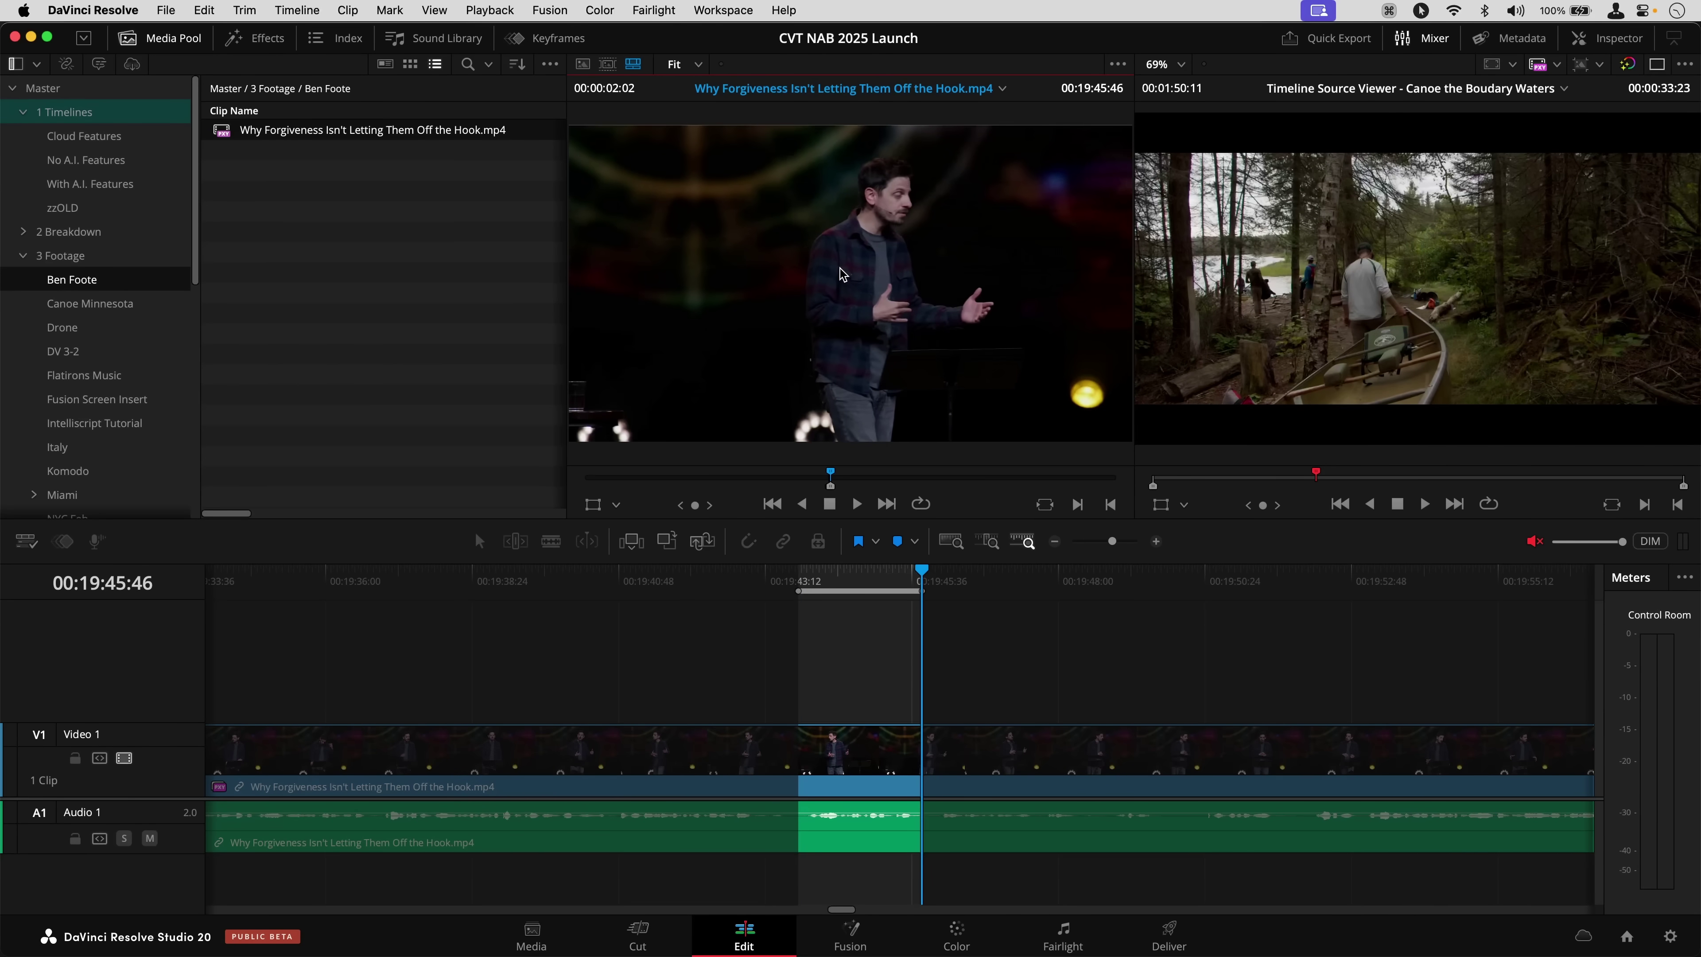
# Append the marked range to the end of the canoe timeline with Shift+F12
pyautogui.press('q')
pyautogui.hotkey('shift', 'F12')
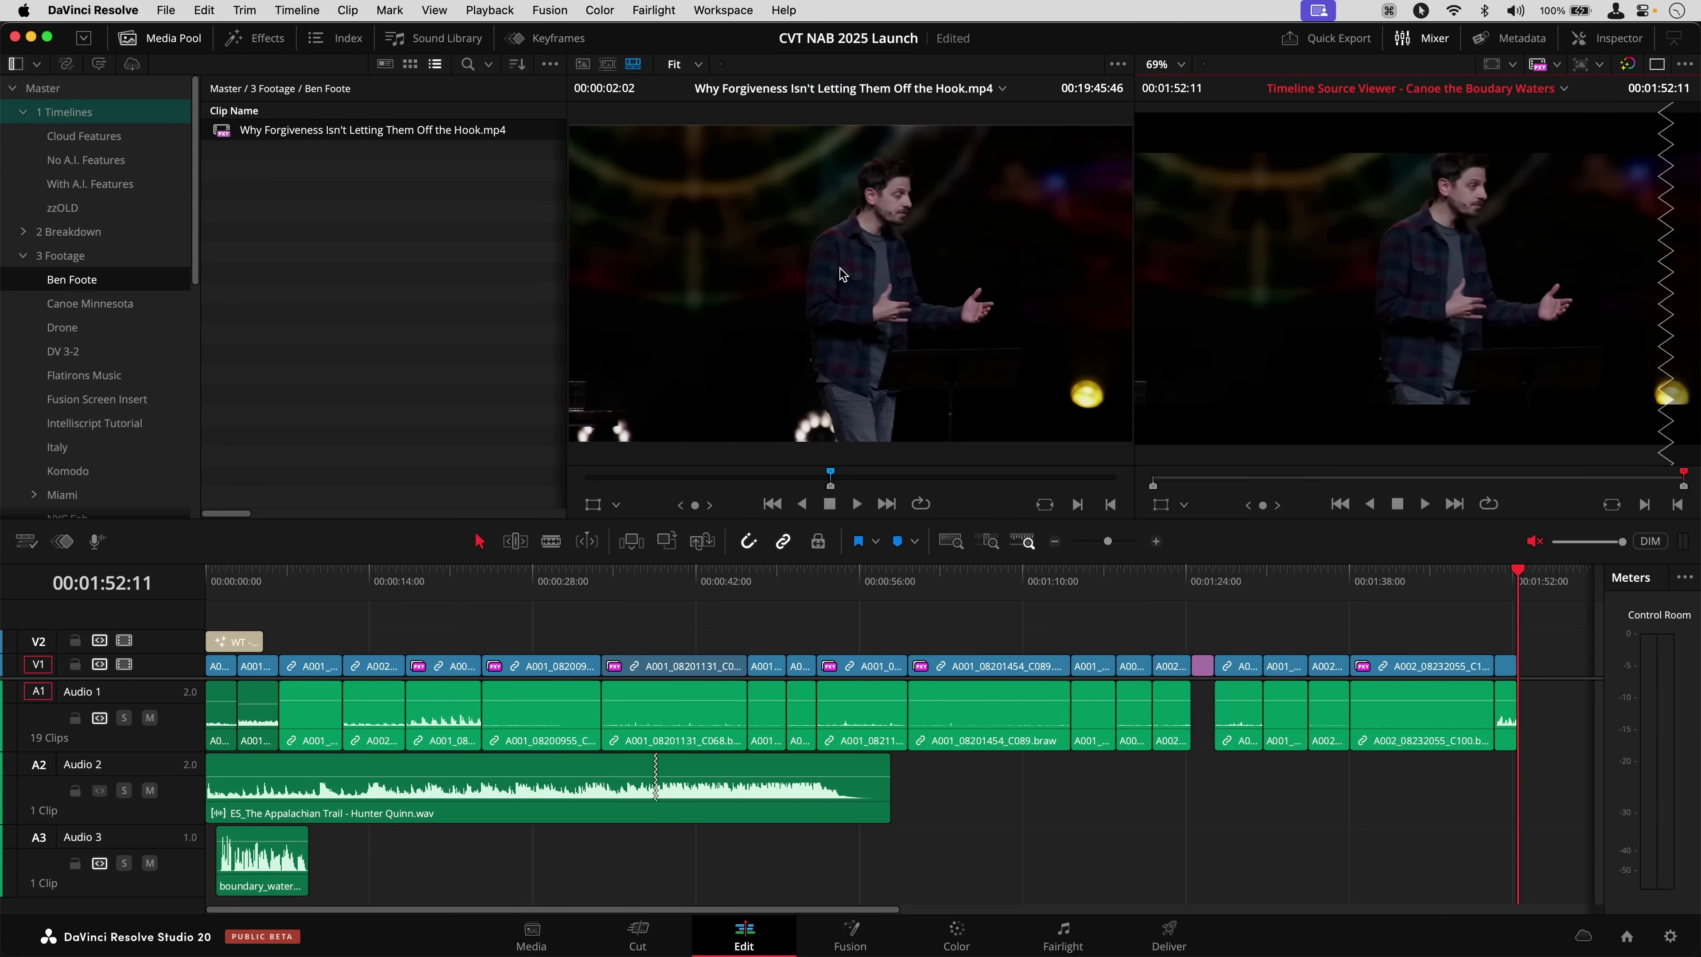
pyautogui.press('super+equal')
pyautogui.press('super+equal')
pyautogui.press('super+equal')
pyautogui.press('super+equal')
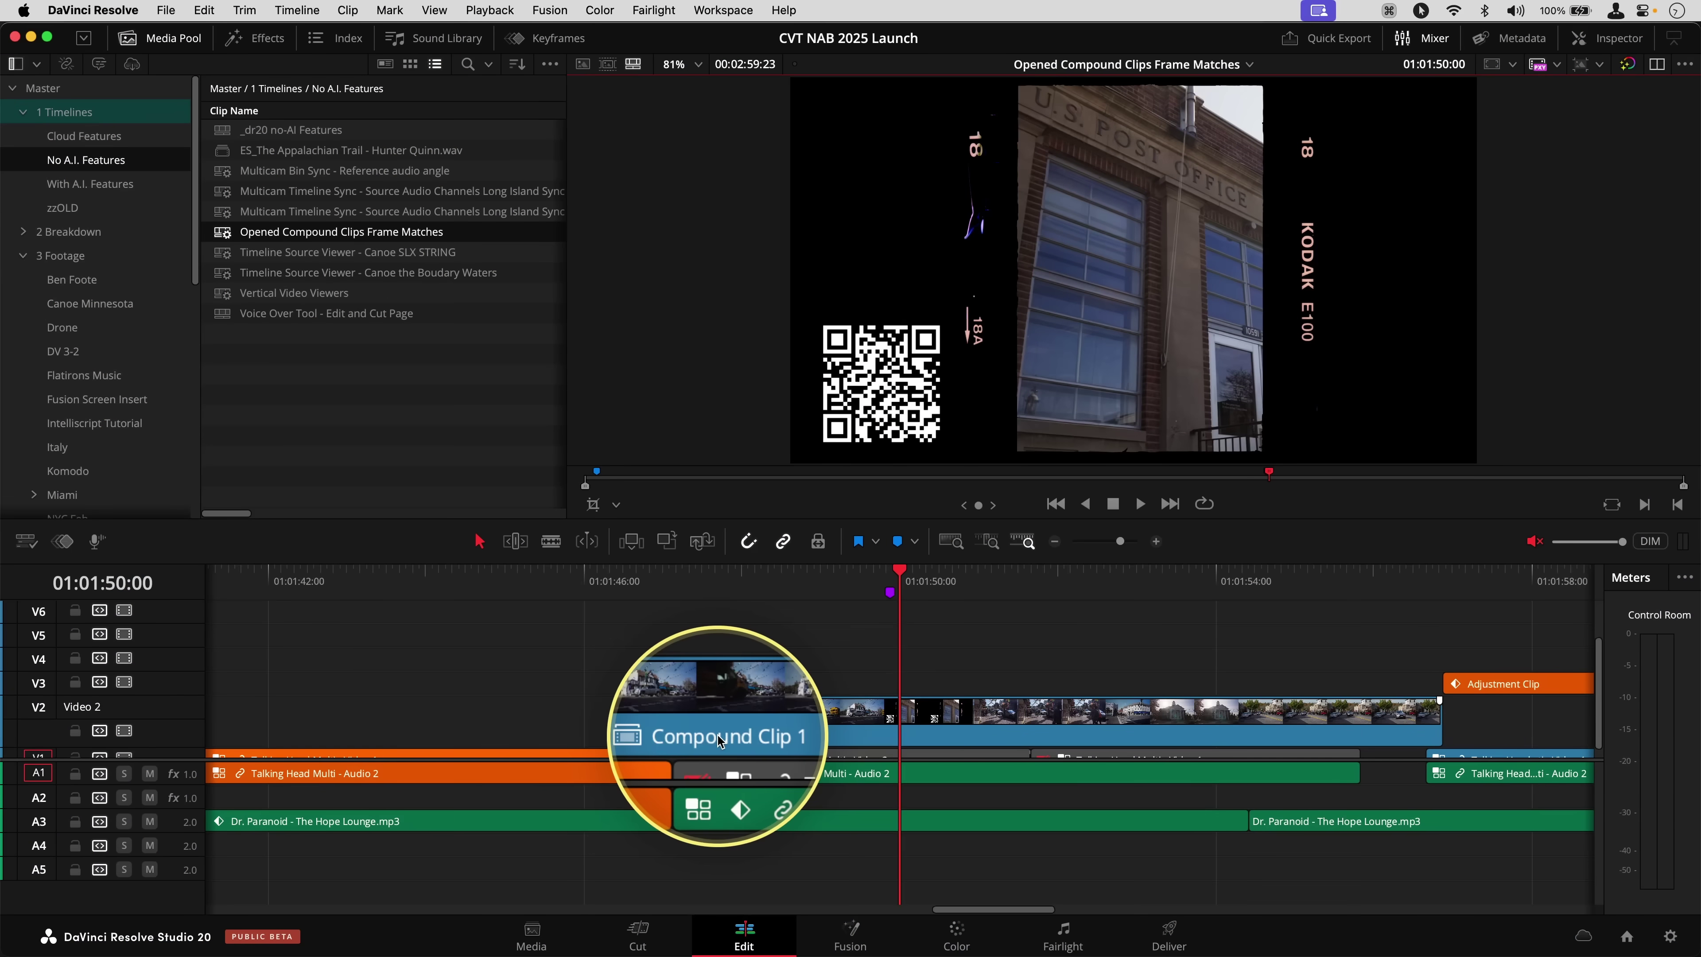
# View Compound Clip 1's contents via Open in Timeline, then go back through the parent timeline breadcrumb
pyautogui.rightClick(913, 725)
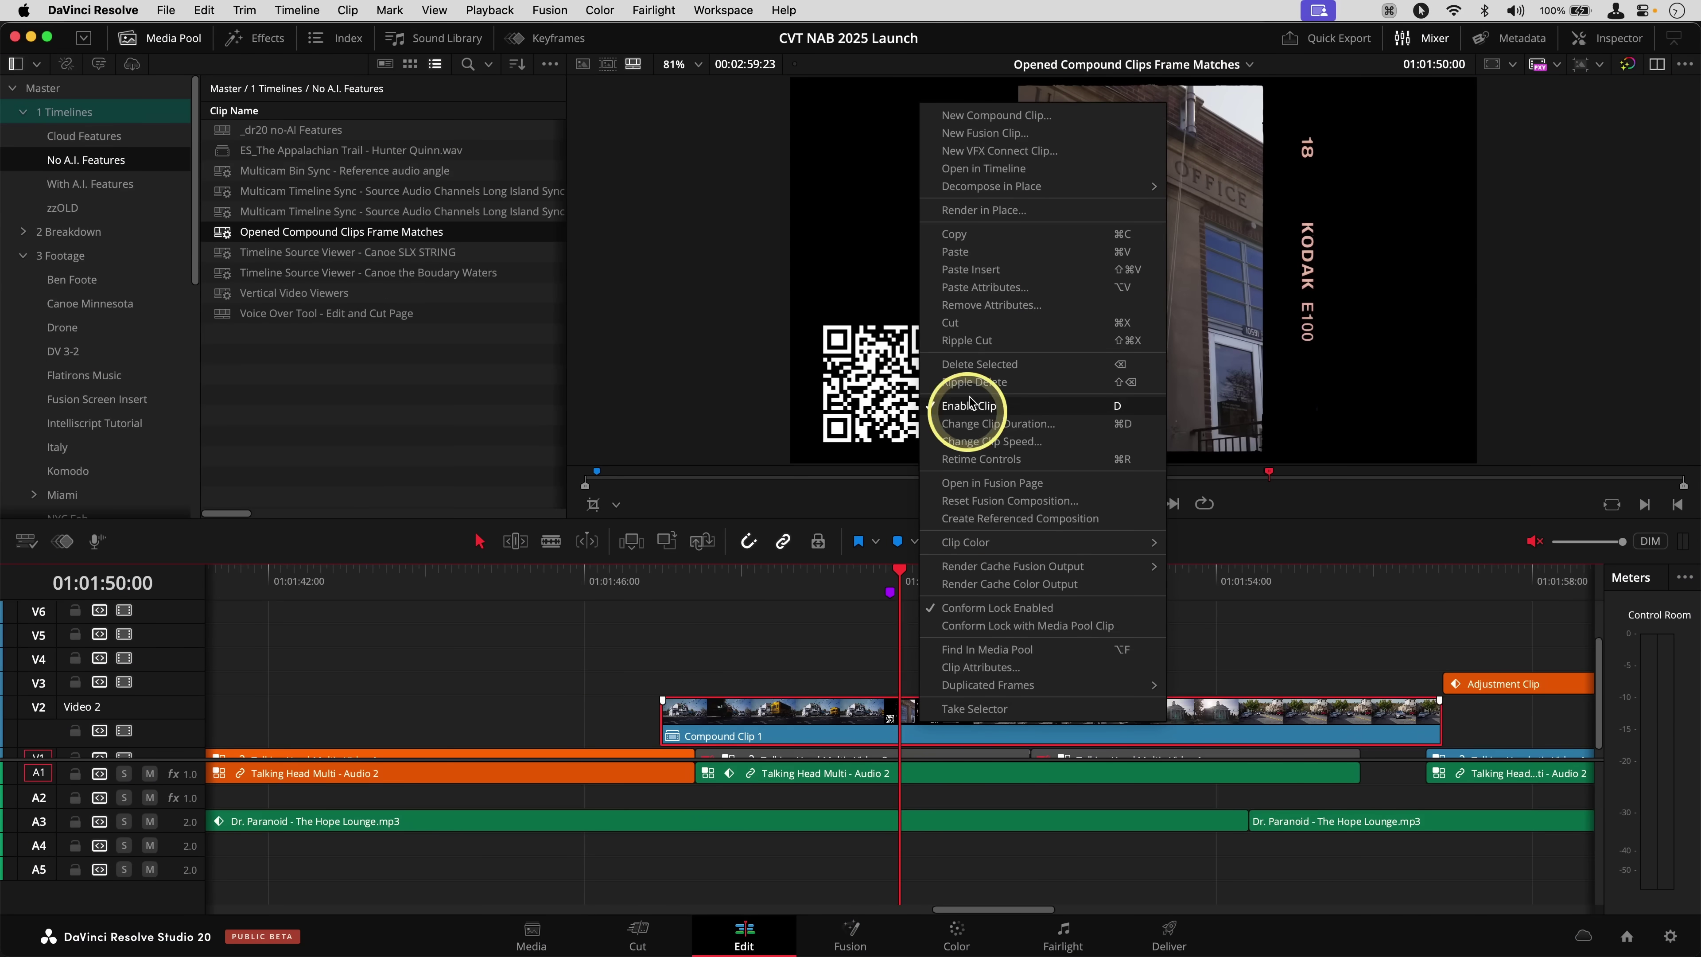
pyautogui.click(1004, 169)
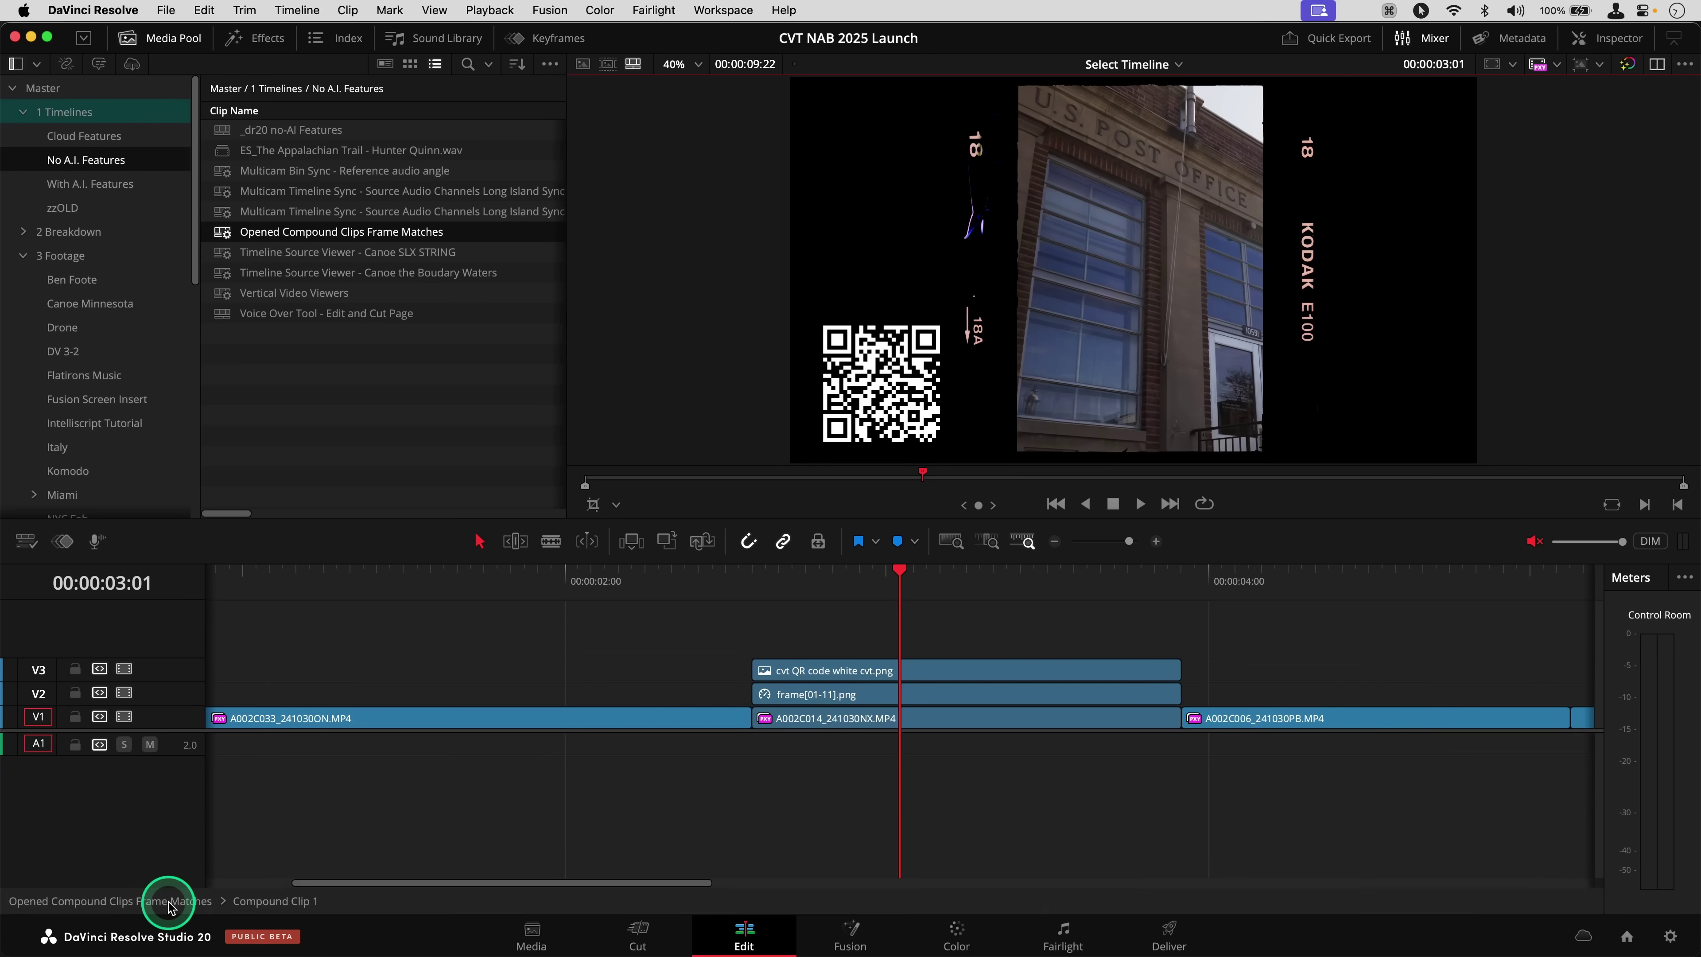
pyautogui.click(168, 905)
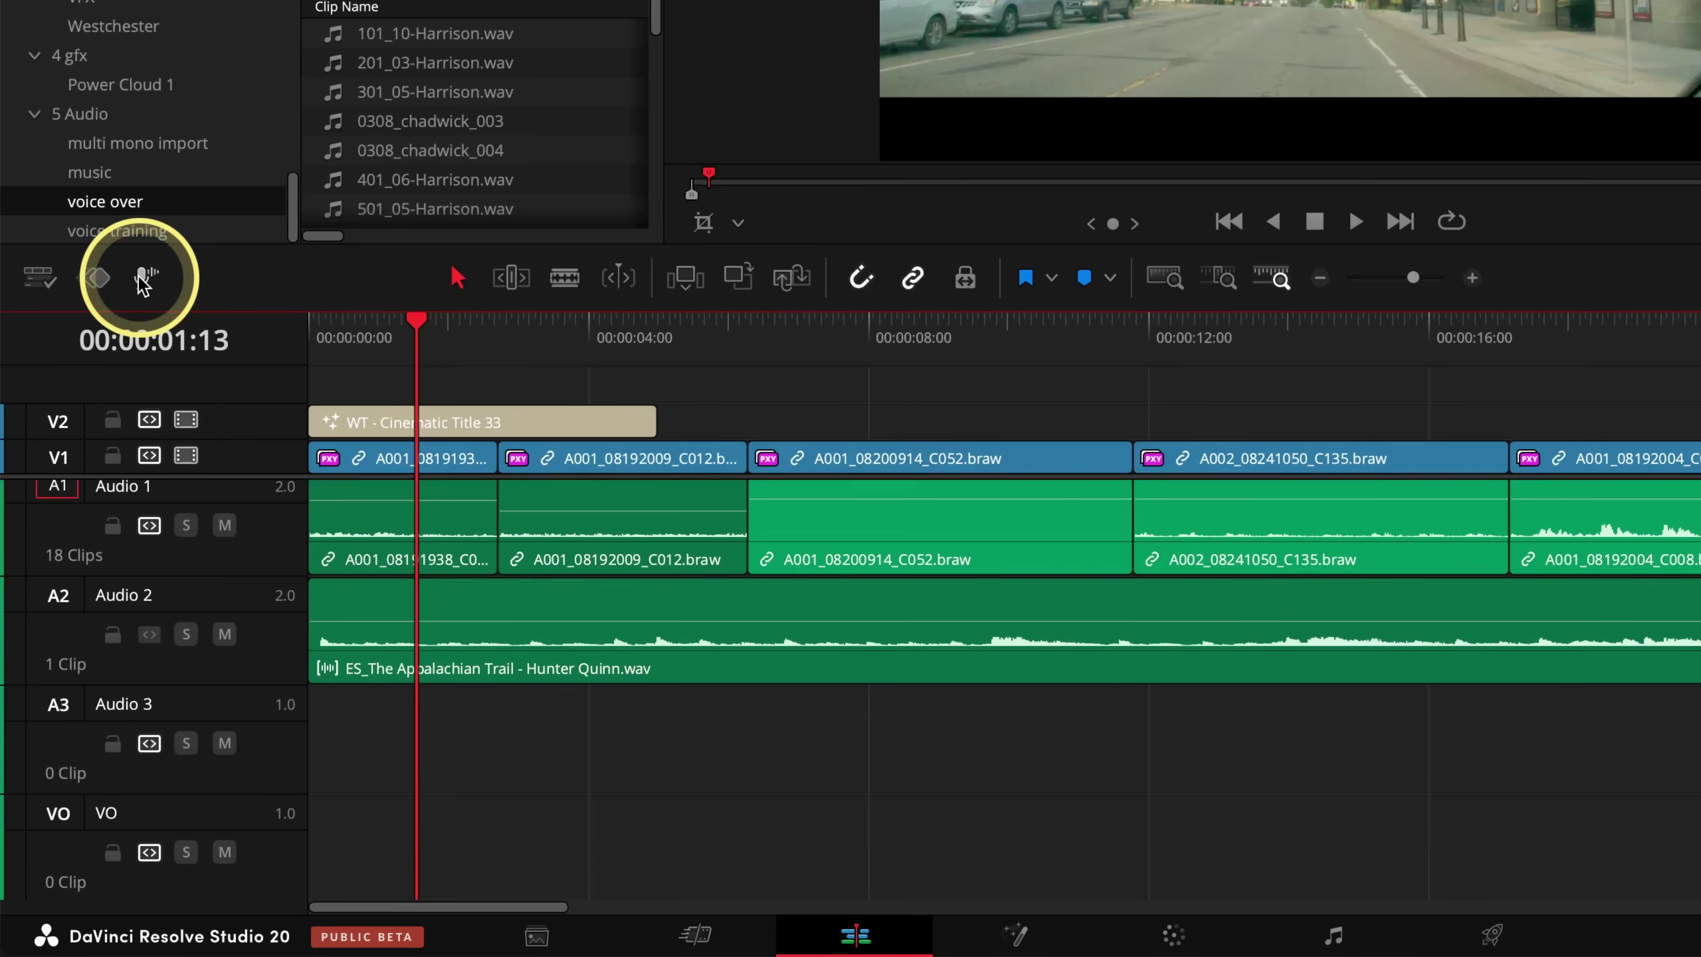
# Set up a voiceover named canoe with Volt 2 input and muted timeline audio, then record onto Audio 3
pyautogui.click(143, 278)
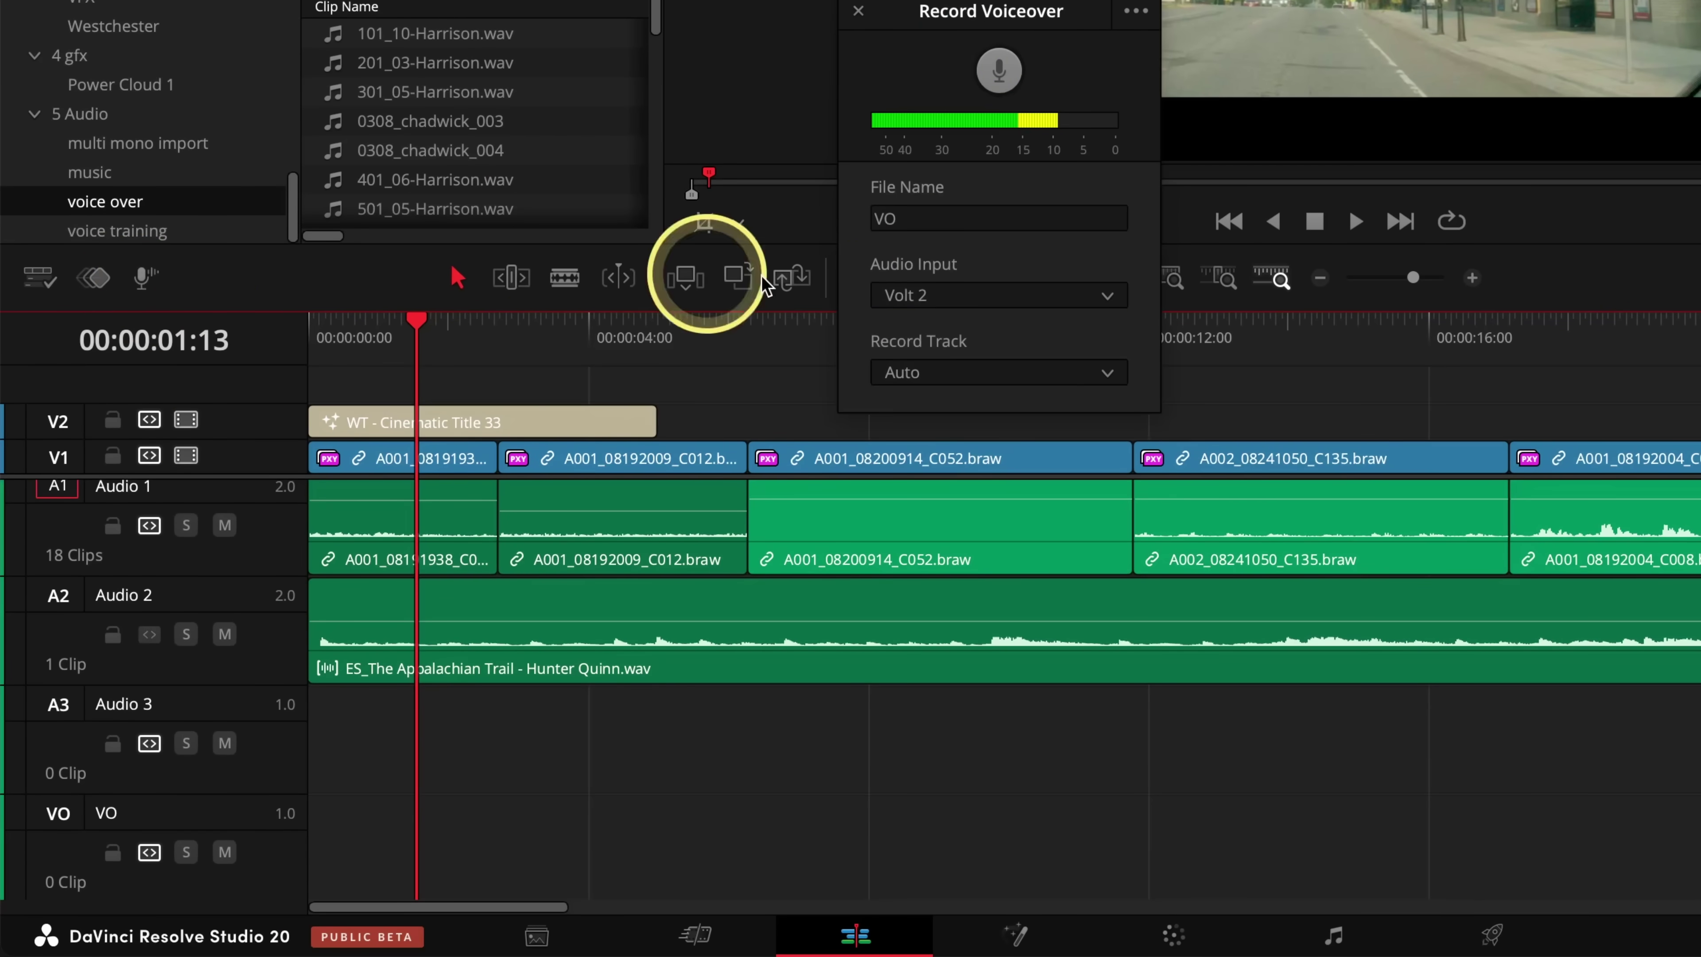
pyautogui.click(924, 220)
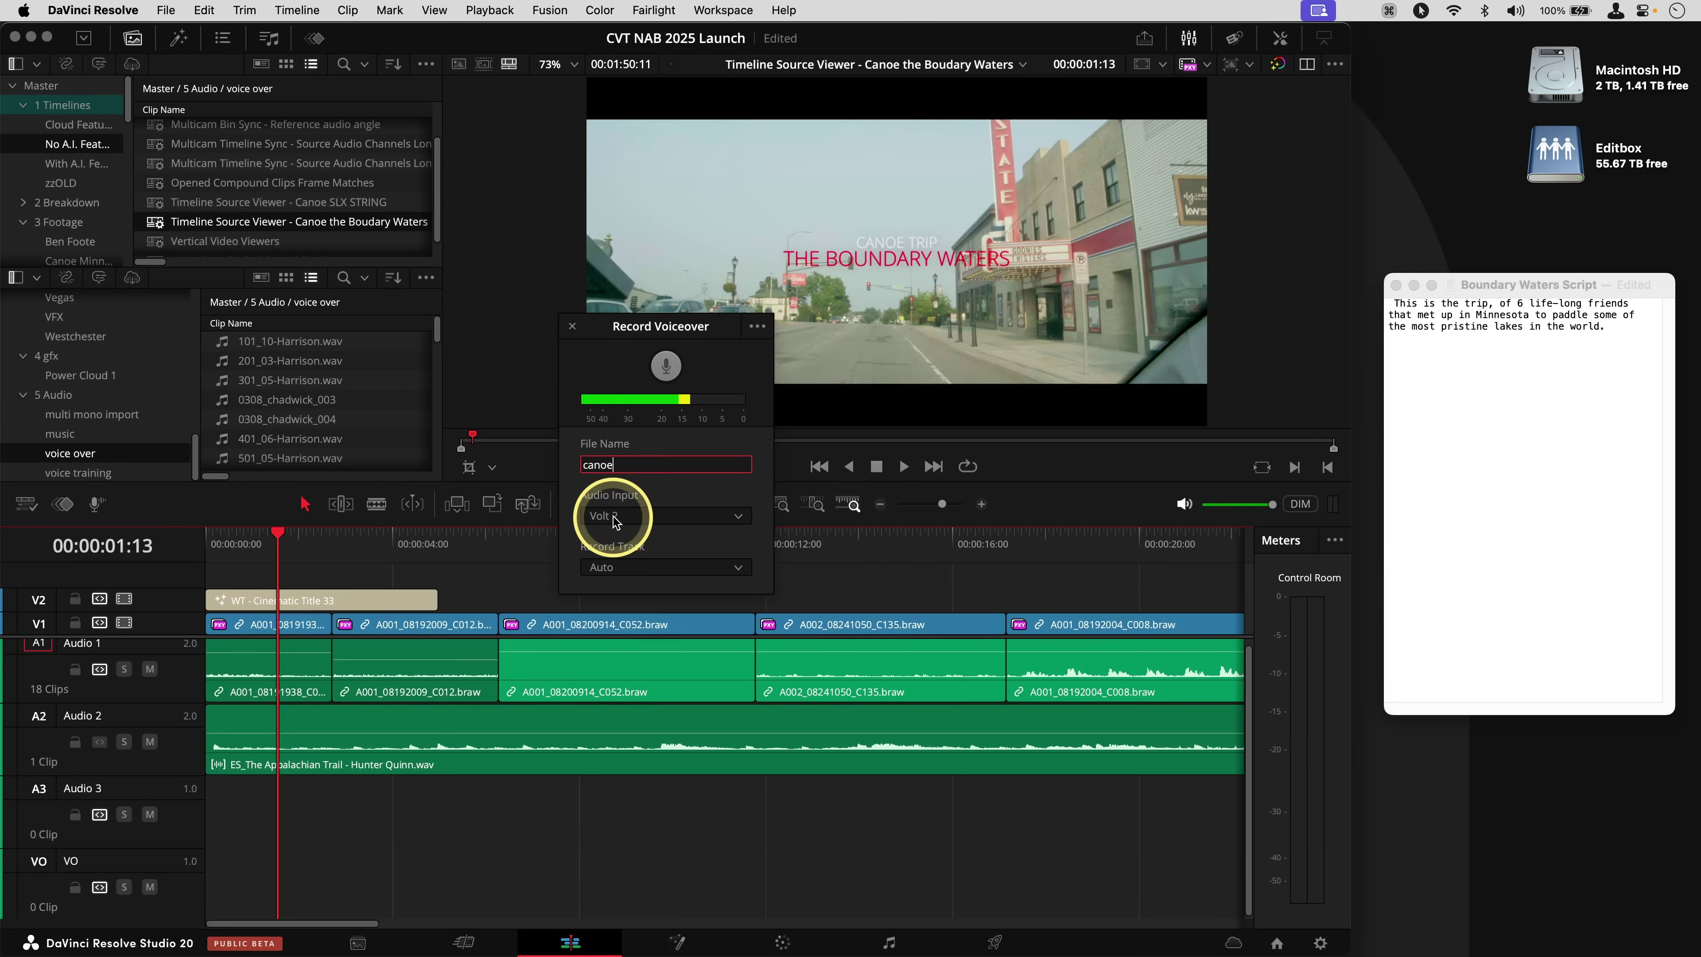
pyautogui.click(760, 332)
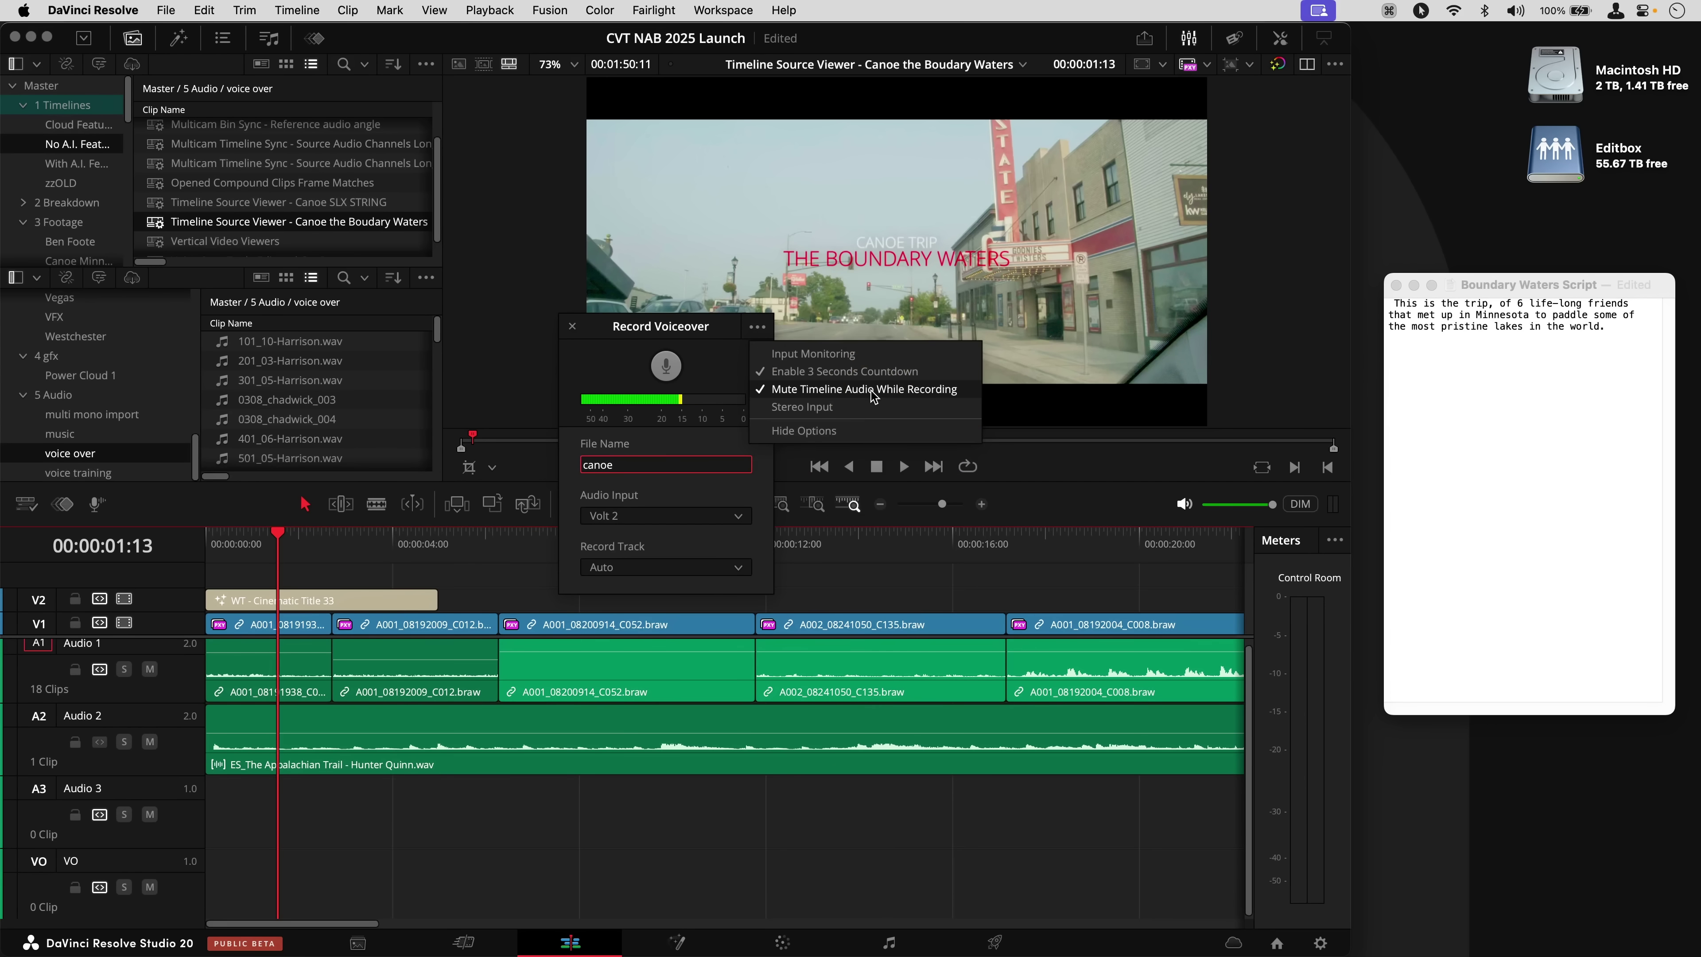
pyautogui.click(721, 366)
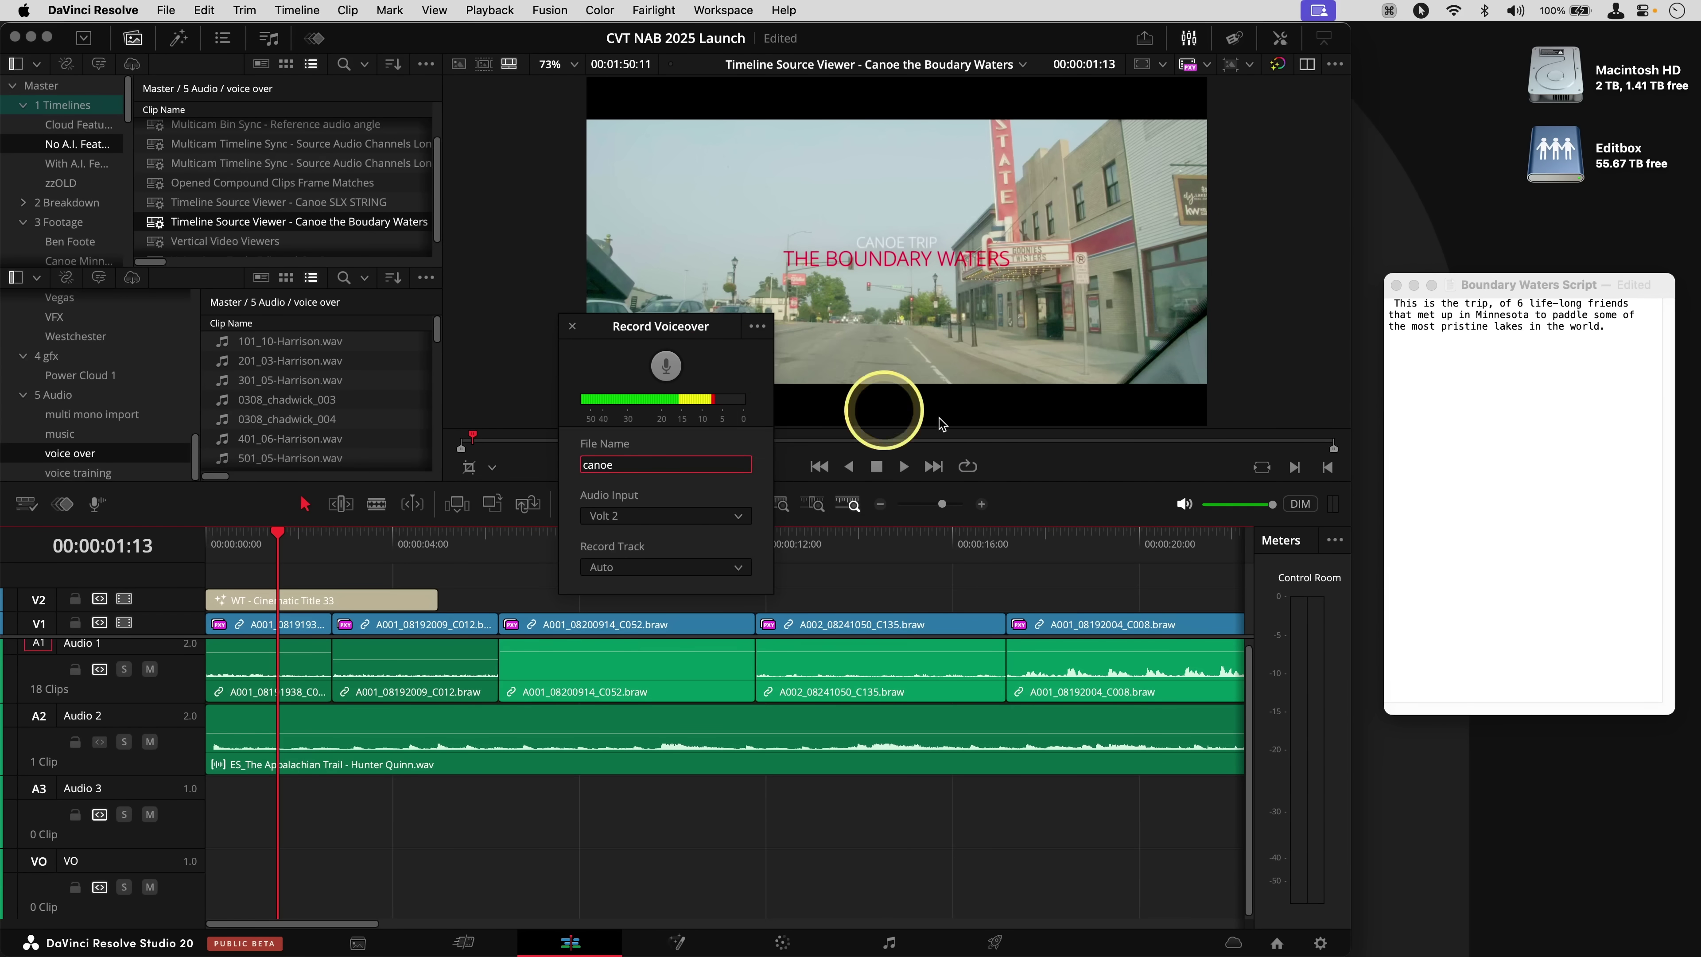
pyautogui.click(666, 367)
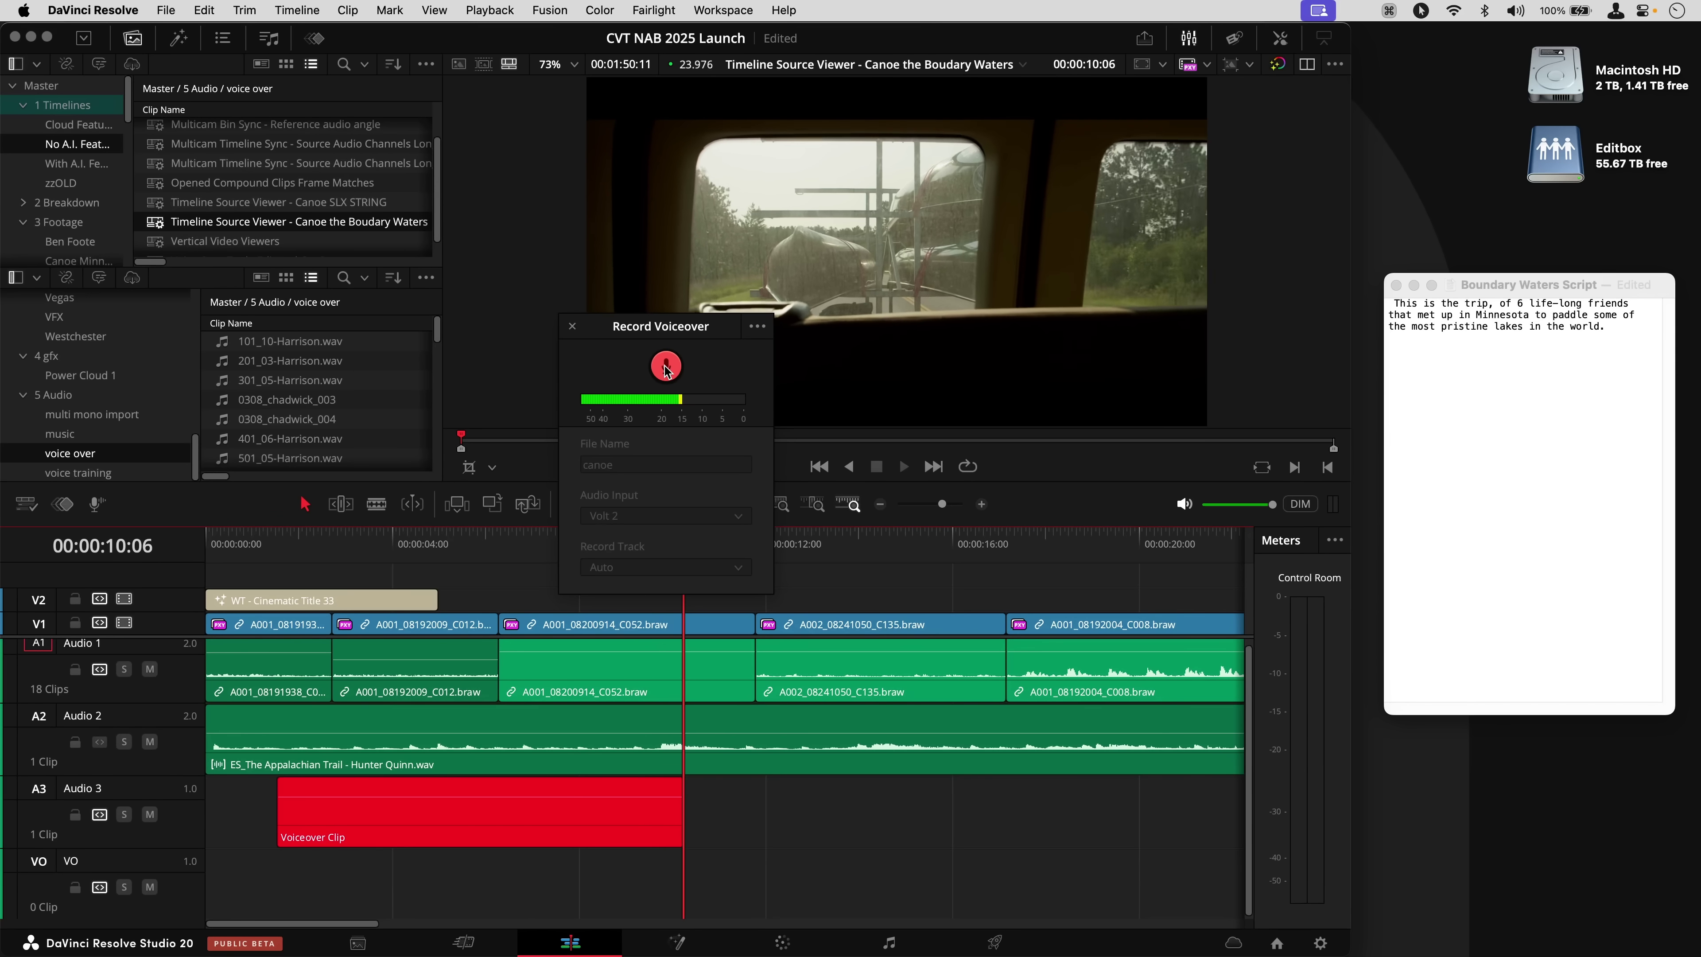
# Finish recording the canoe_005 voiceover on Audio 3, raise its volume slightly and trim its tail shorter
pyautogui.click(667, 367)
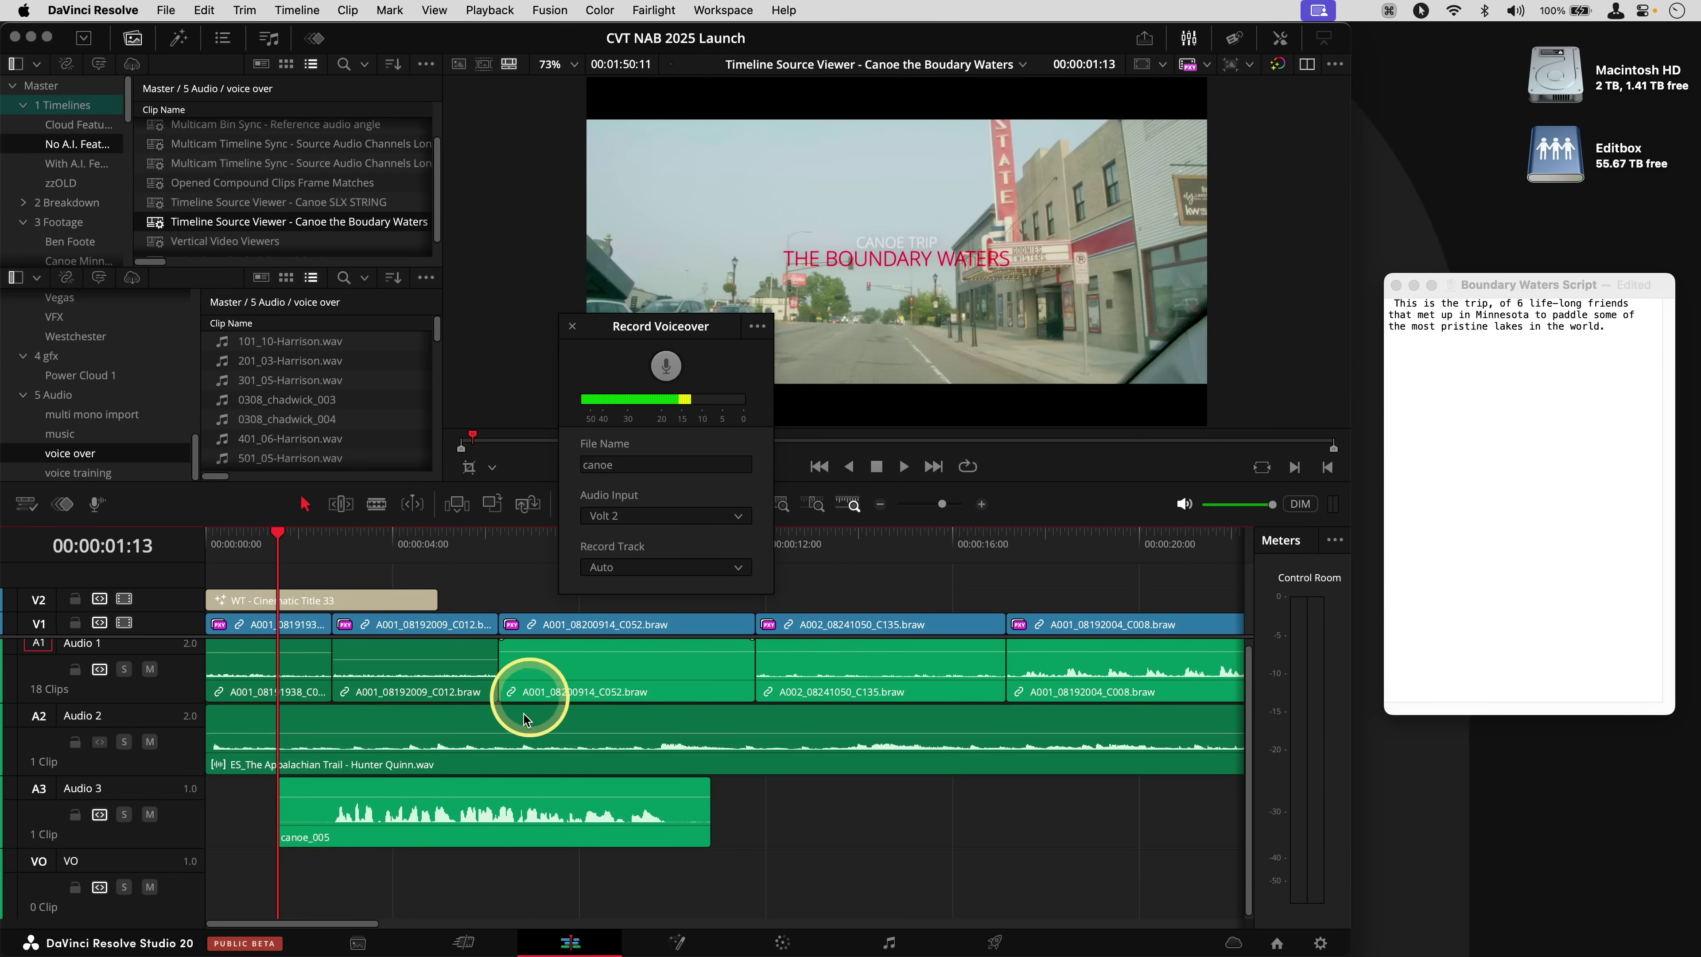
pyautogui.click(573, 328)
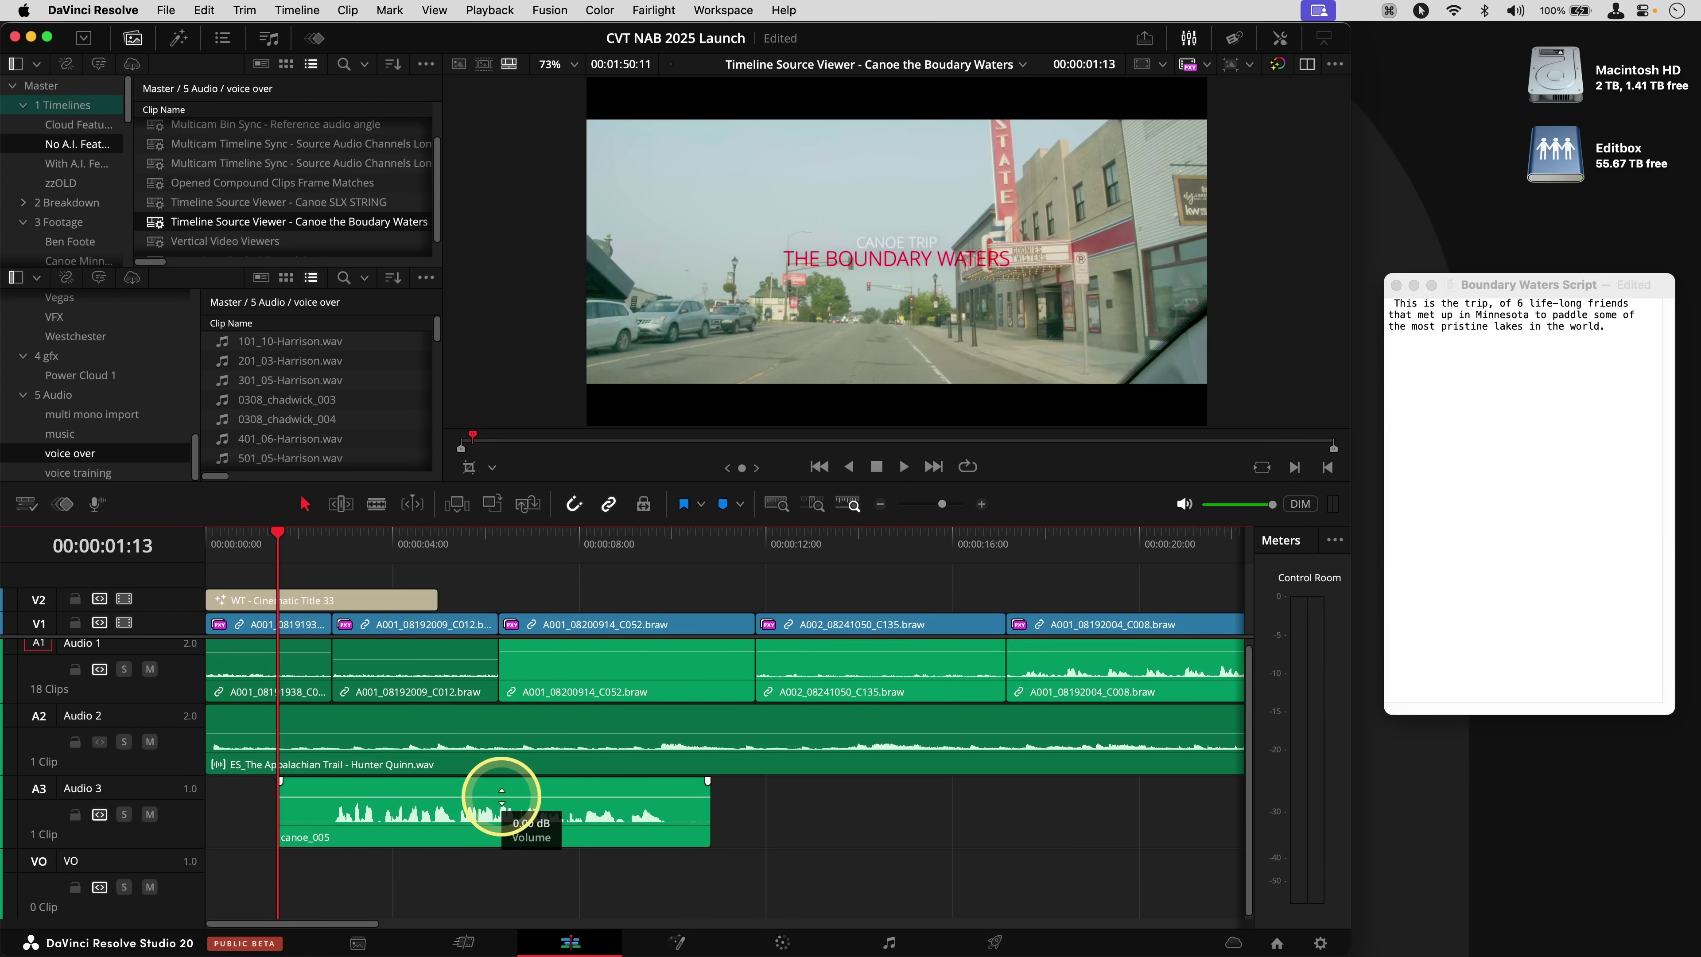
pyautogui.moveTo(501, 798); pyautogui.dragTo(501, 794)
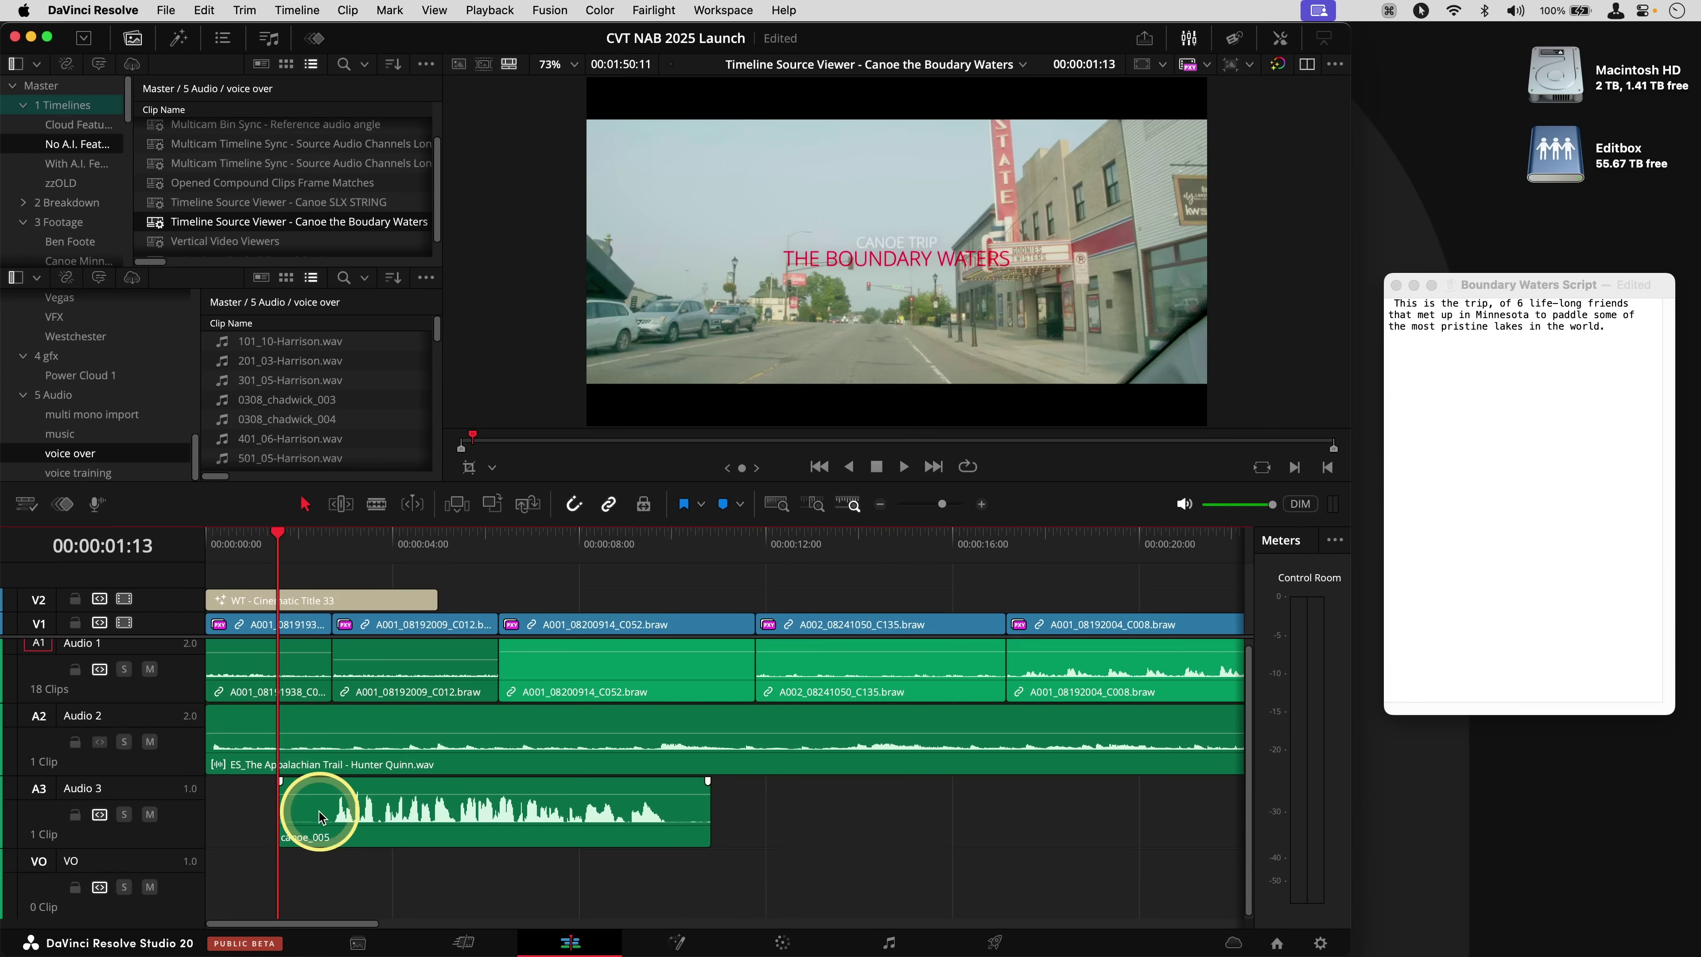
pyautogui.press('space')
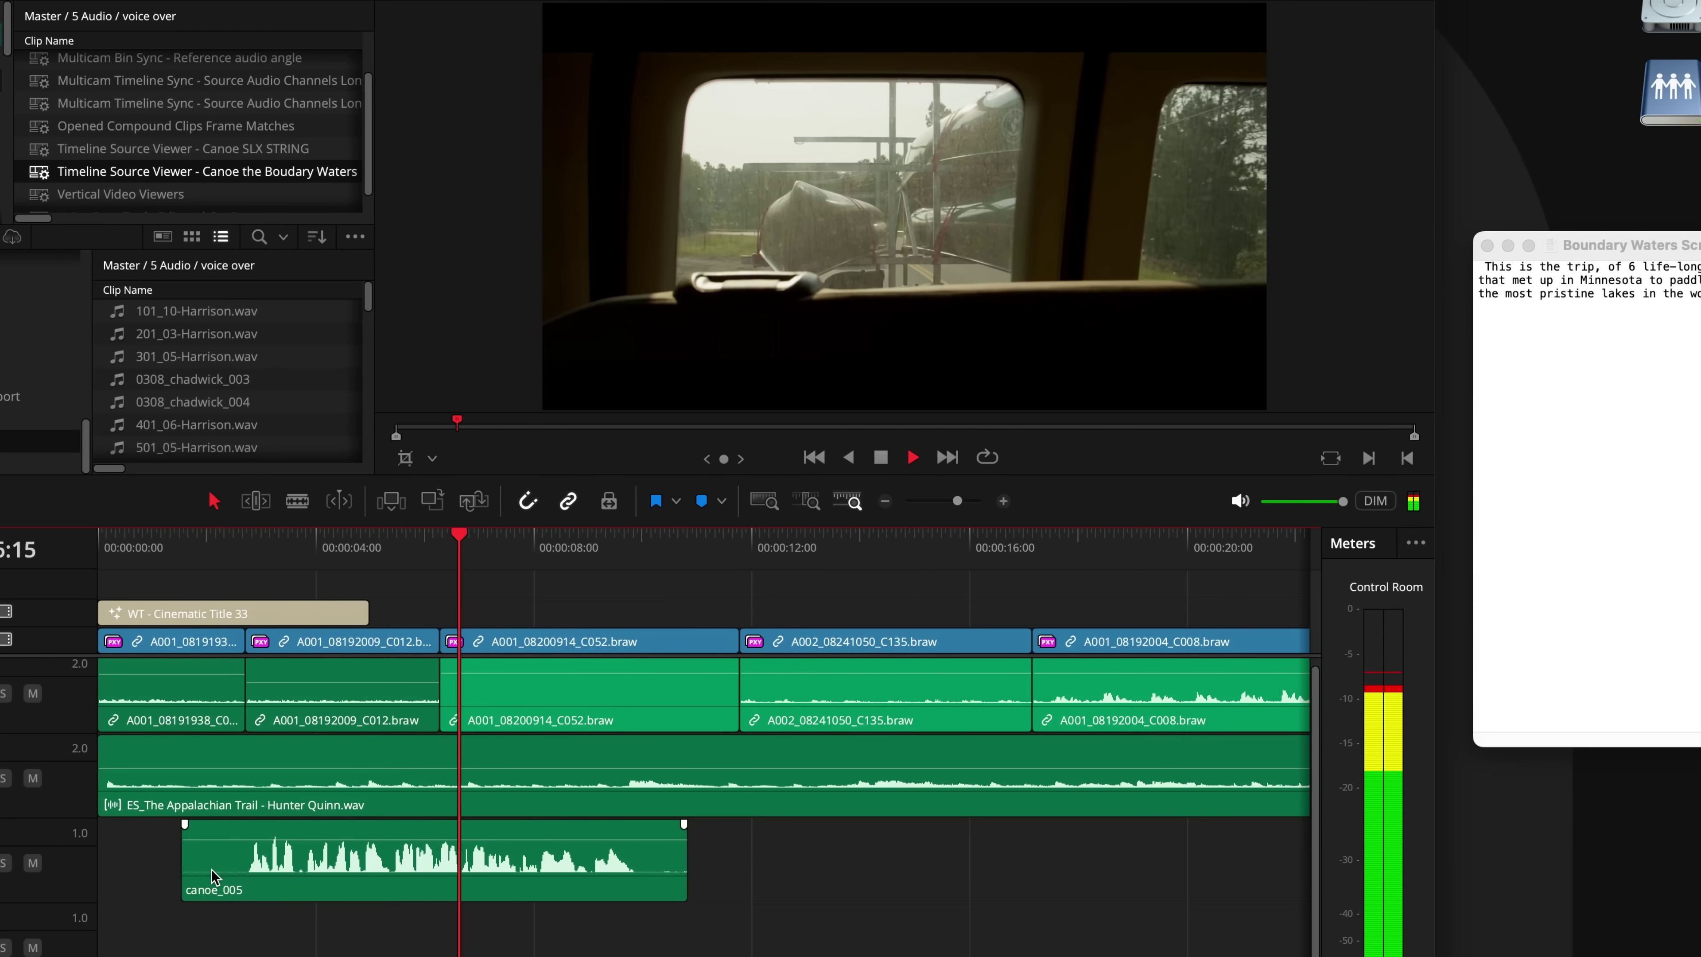
pyautogui.moveTo(682, 862); pyautogui.dragTo(653, 862)
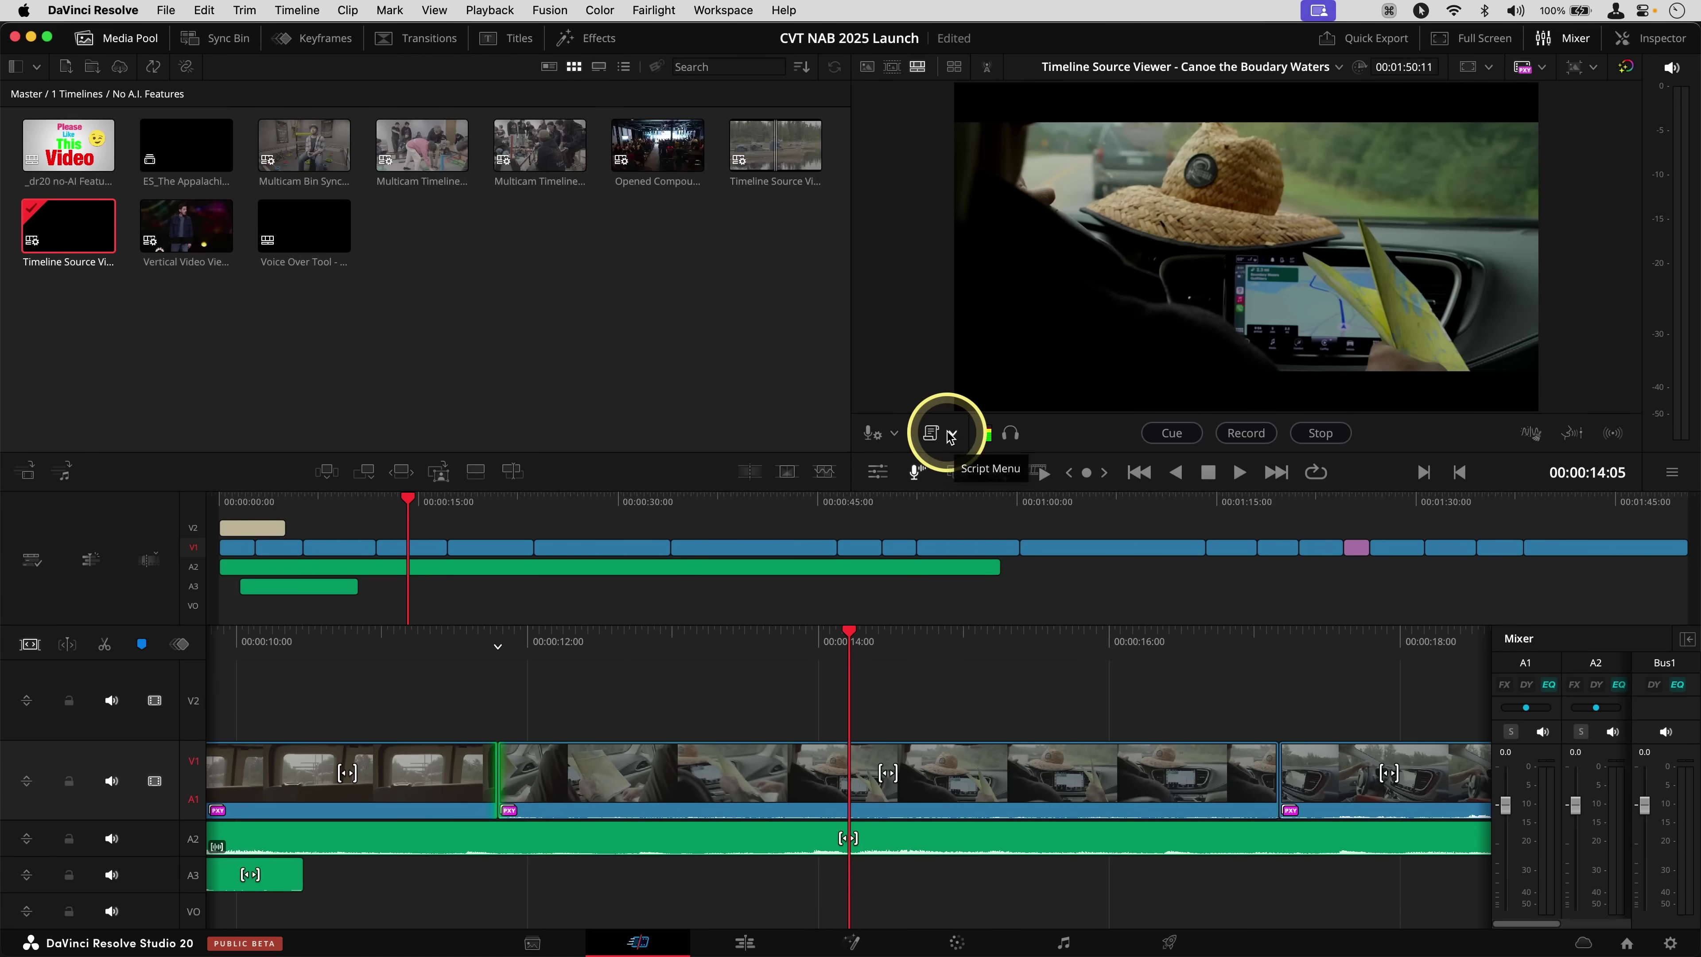
# Load the Boundary Waters Script file and start a voiceover recording while reading it
pyautogui.click(951, 434)
pyautogui.click(984, 251)
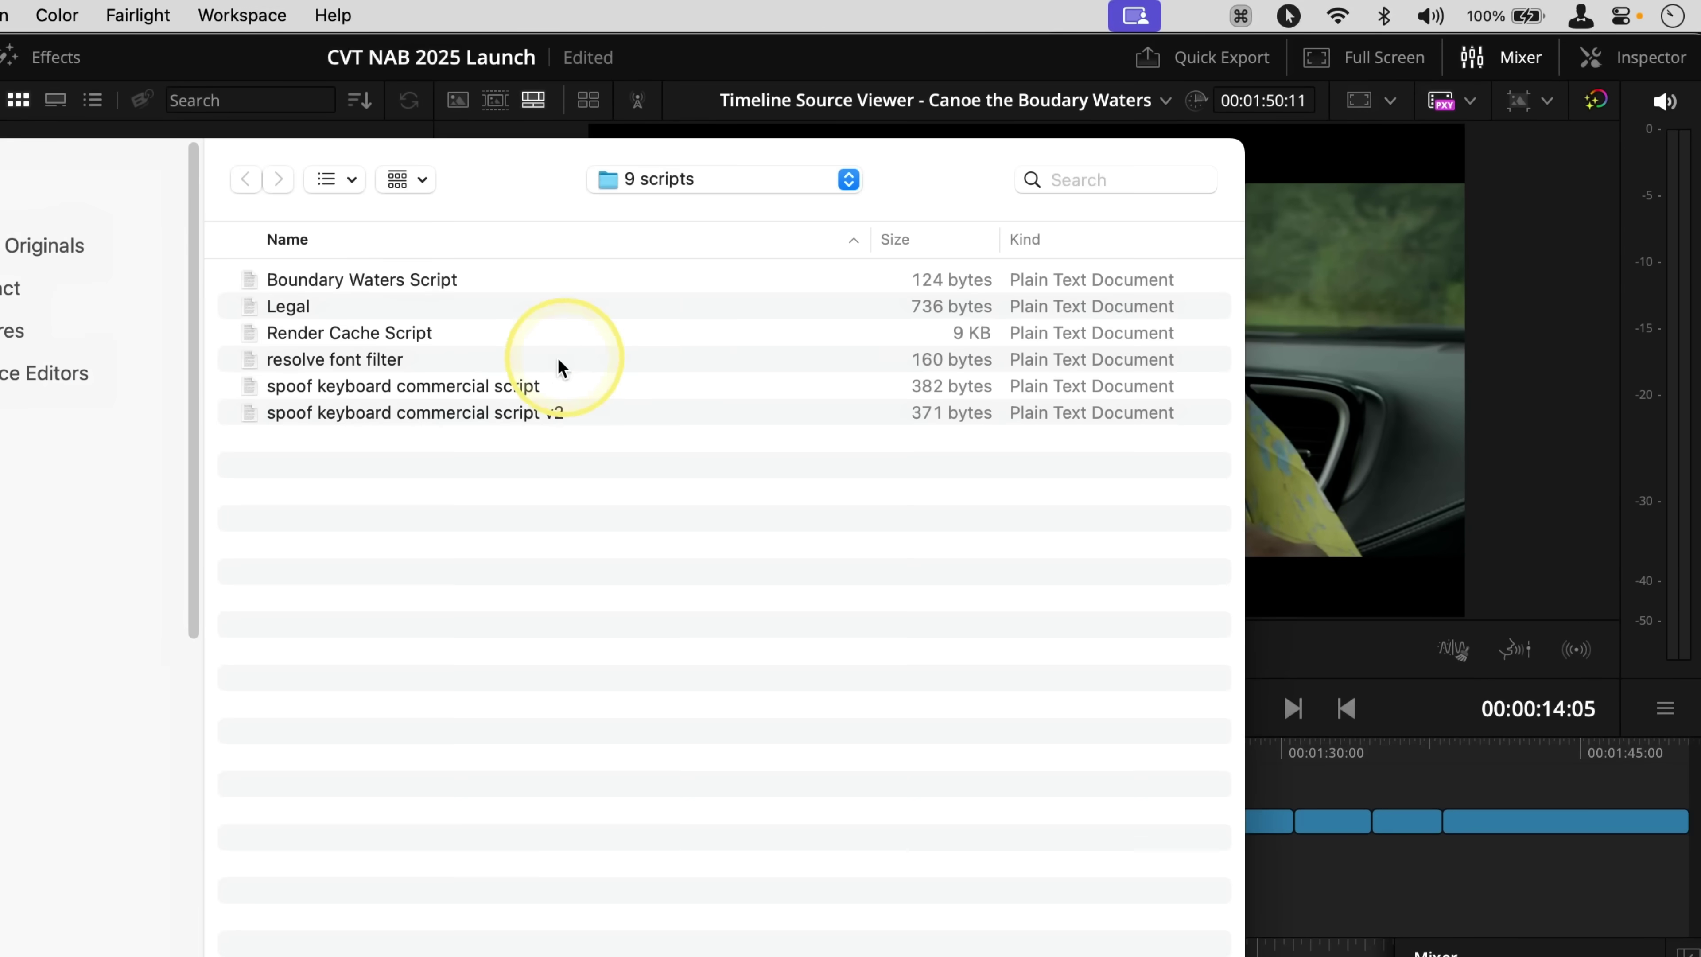
pyautogui.click(379, 278)
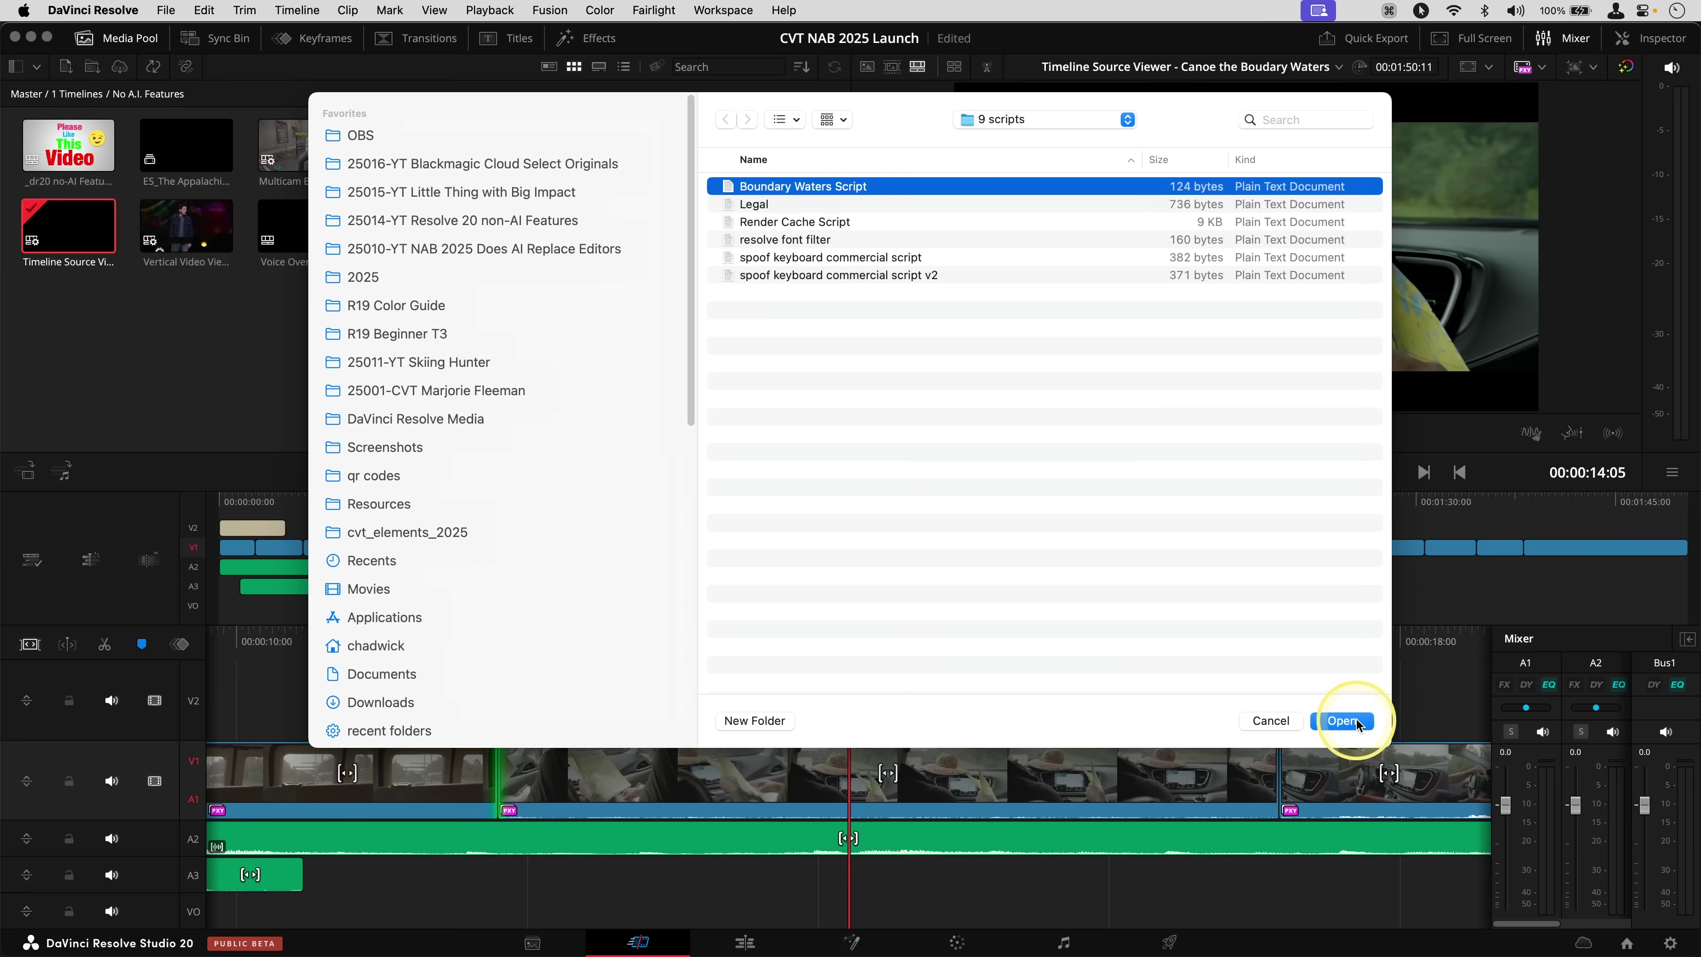
pyautogui.click(1342, 720)
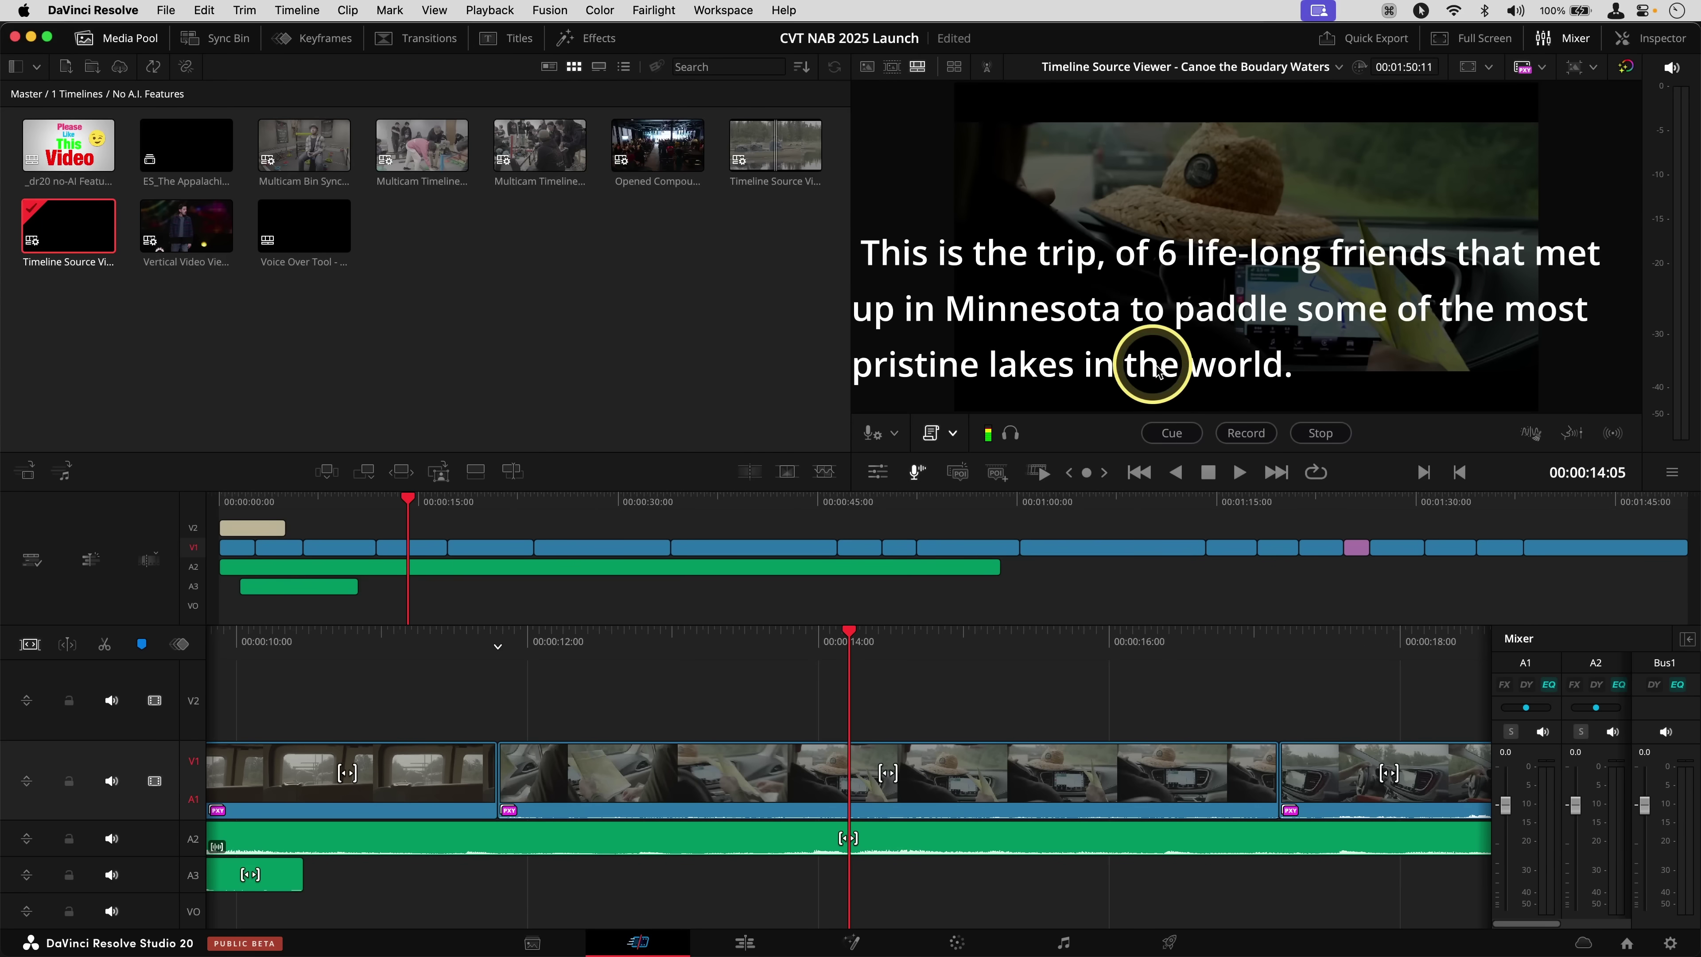
pyautogui.click(1245, 432)
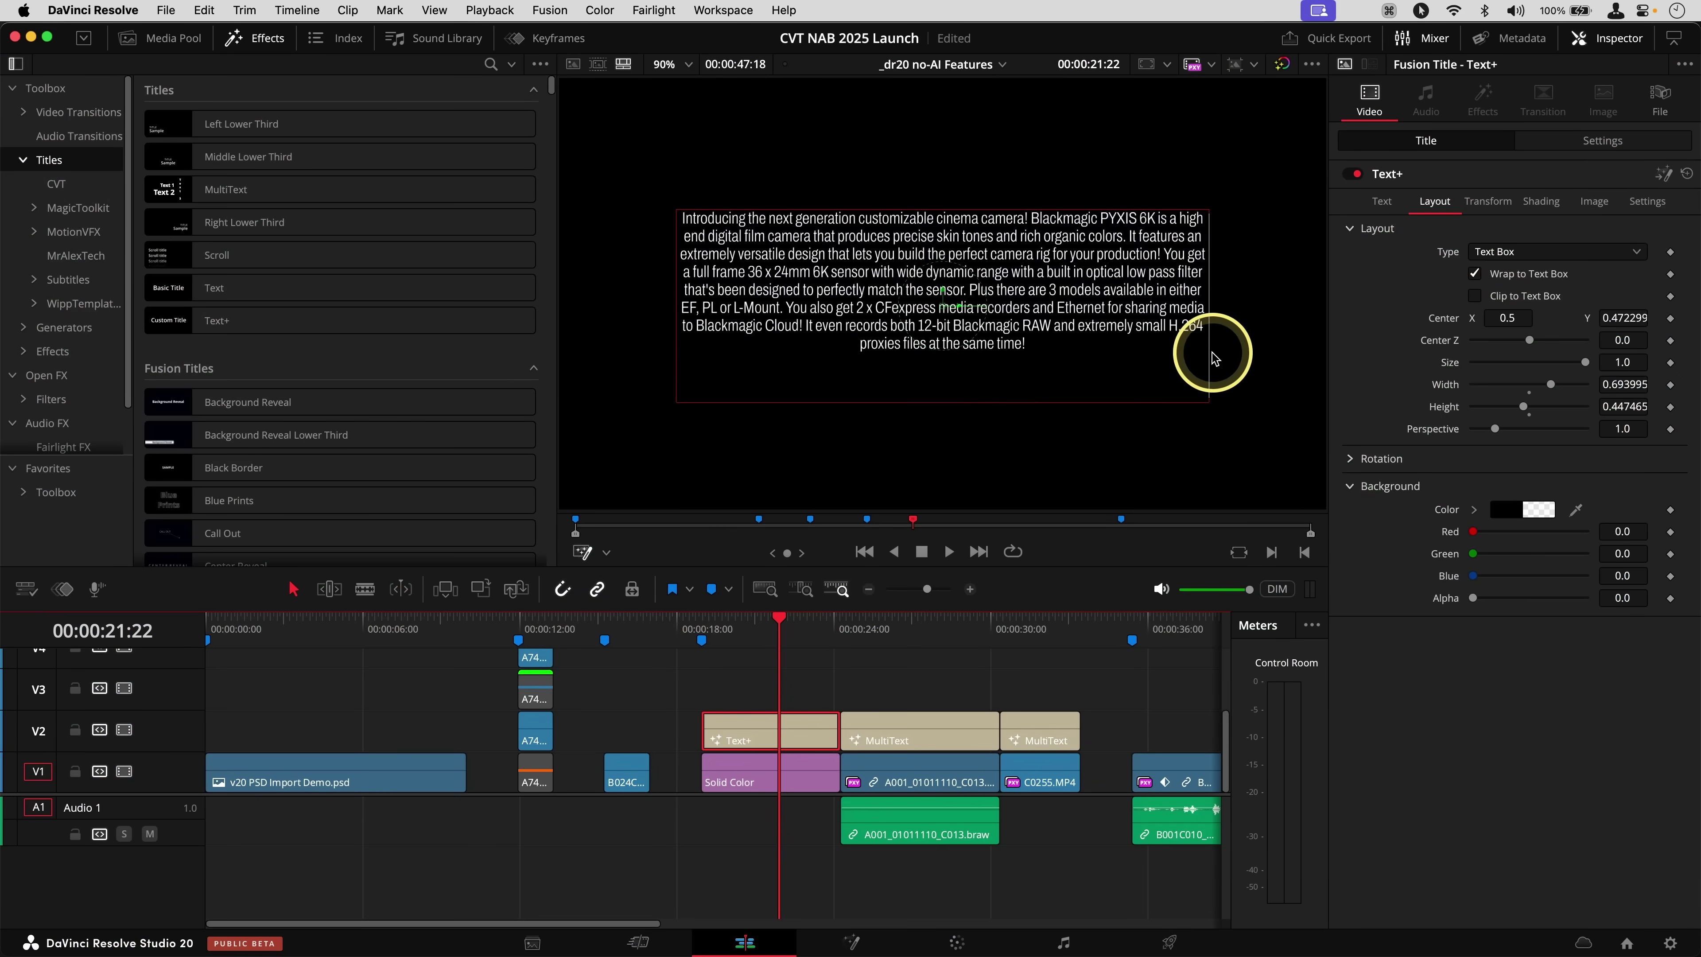
# Narrow the Text+ box's right edge to a width of about 0.497690 so the lines rewrap
pyautogui.moveTo(1213, 358); pyautogui.dragTo(1179, 370)
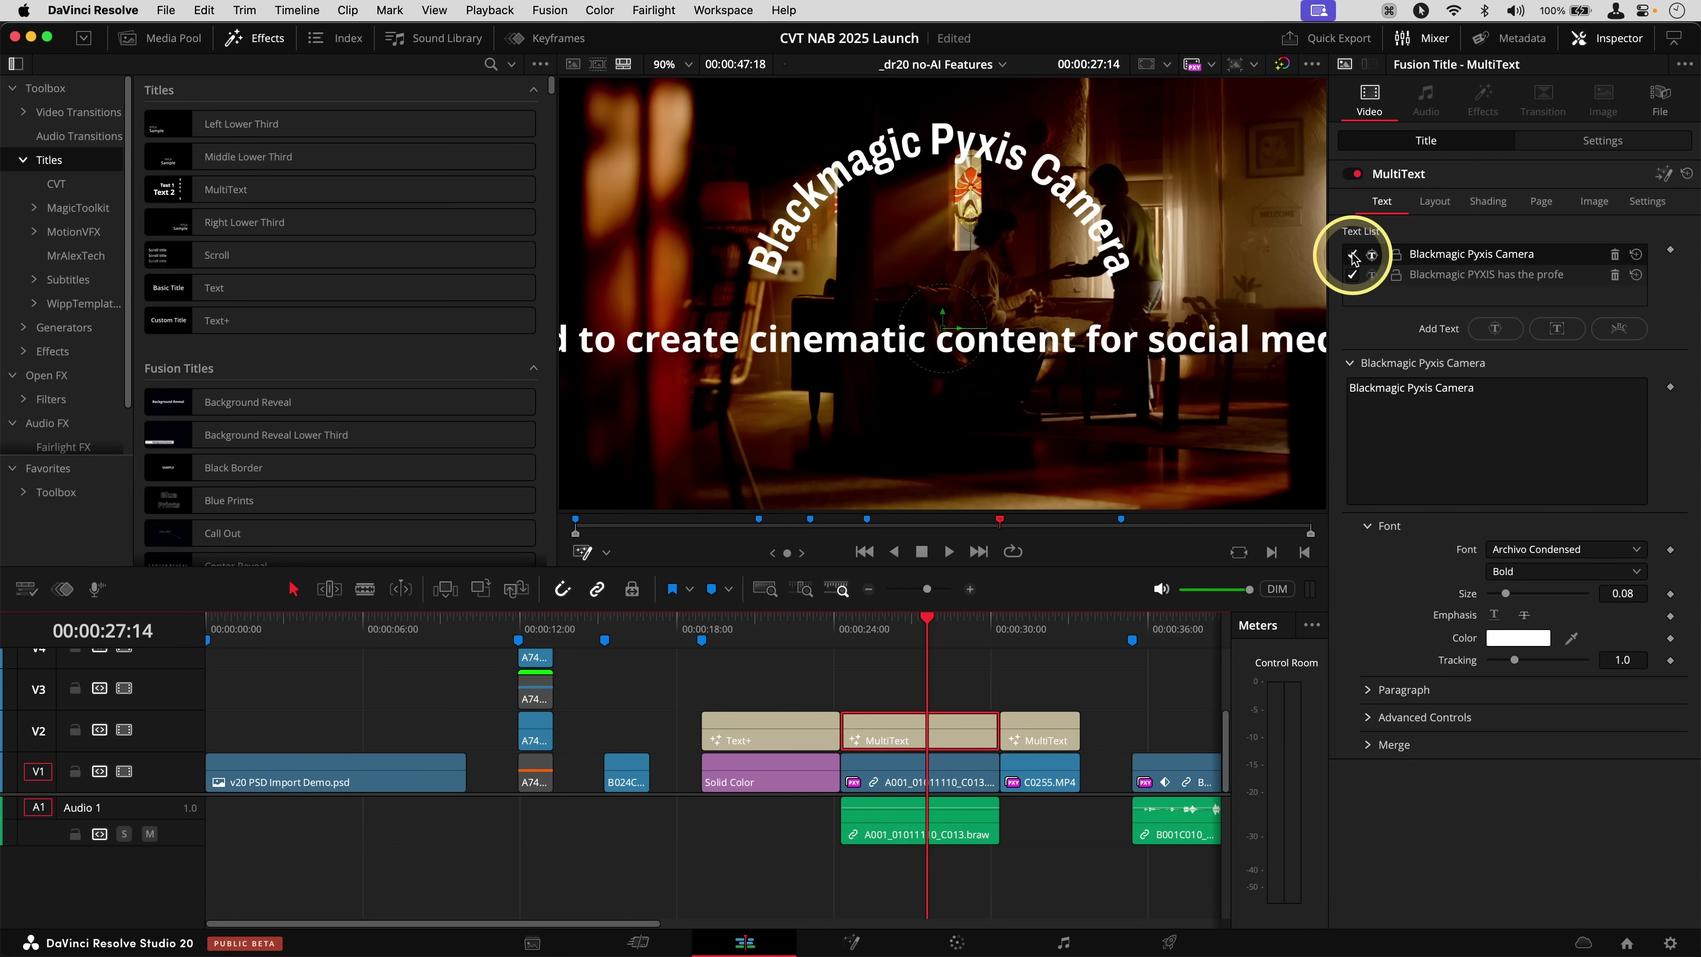
# Toggle each MultiText text entry off and on, resize the disclaimer paragraph's box and open the Font list
pyautogui.click(1352, 255)
pyautogui.click(1352, 255)
pyautogui.click(1353, 274)
pyautogui.click(1353, 274)
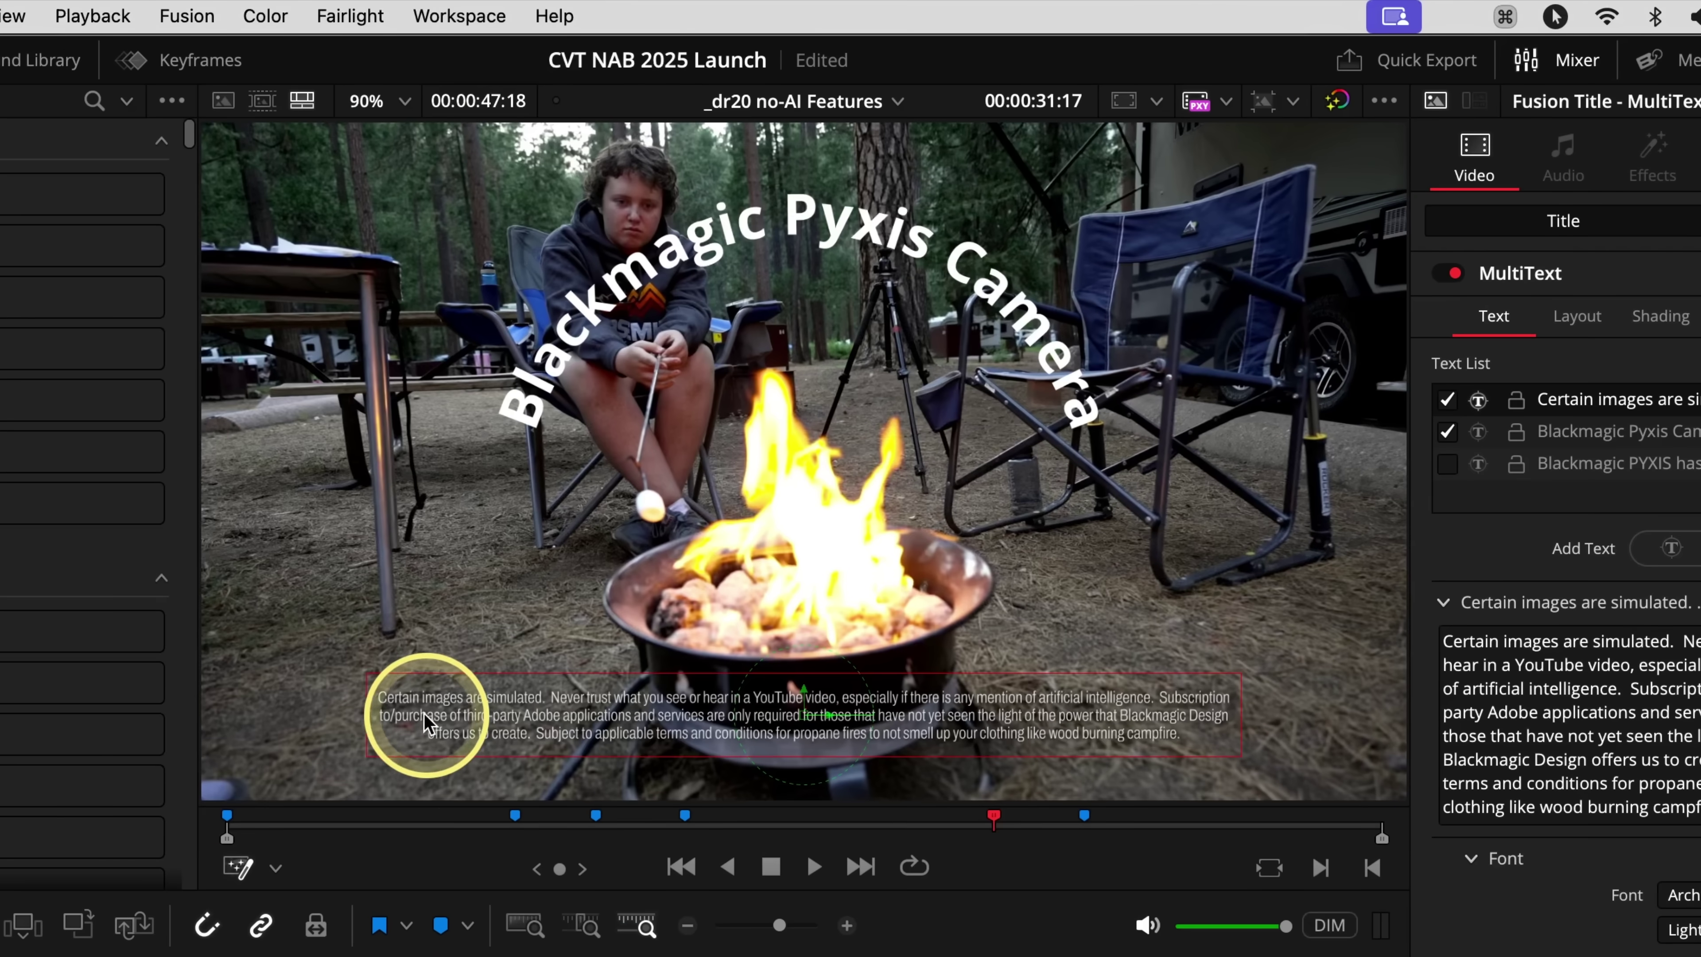
pyautogui.moveTo(1239, 743); pyautogui.dragTo(1181, 741)
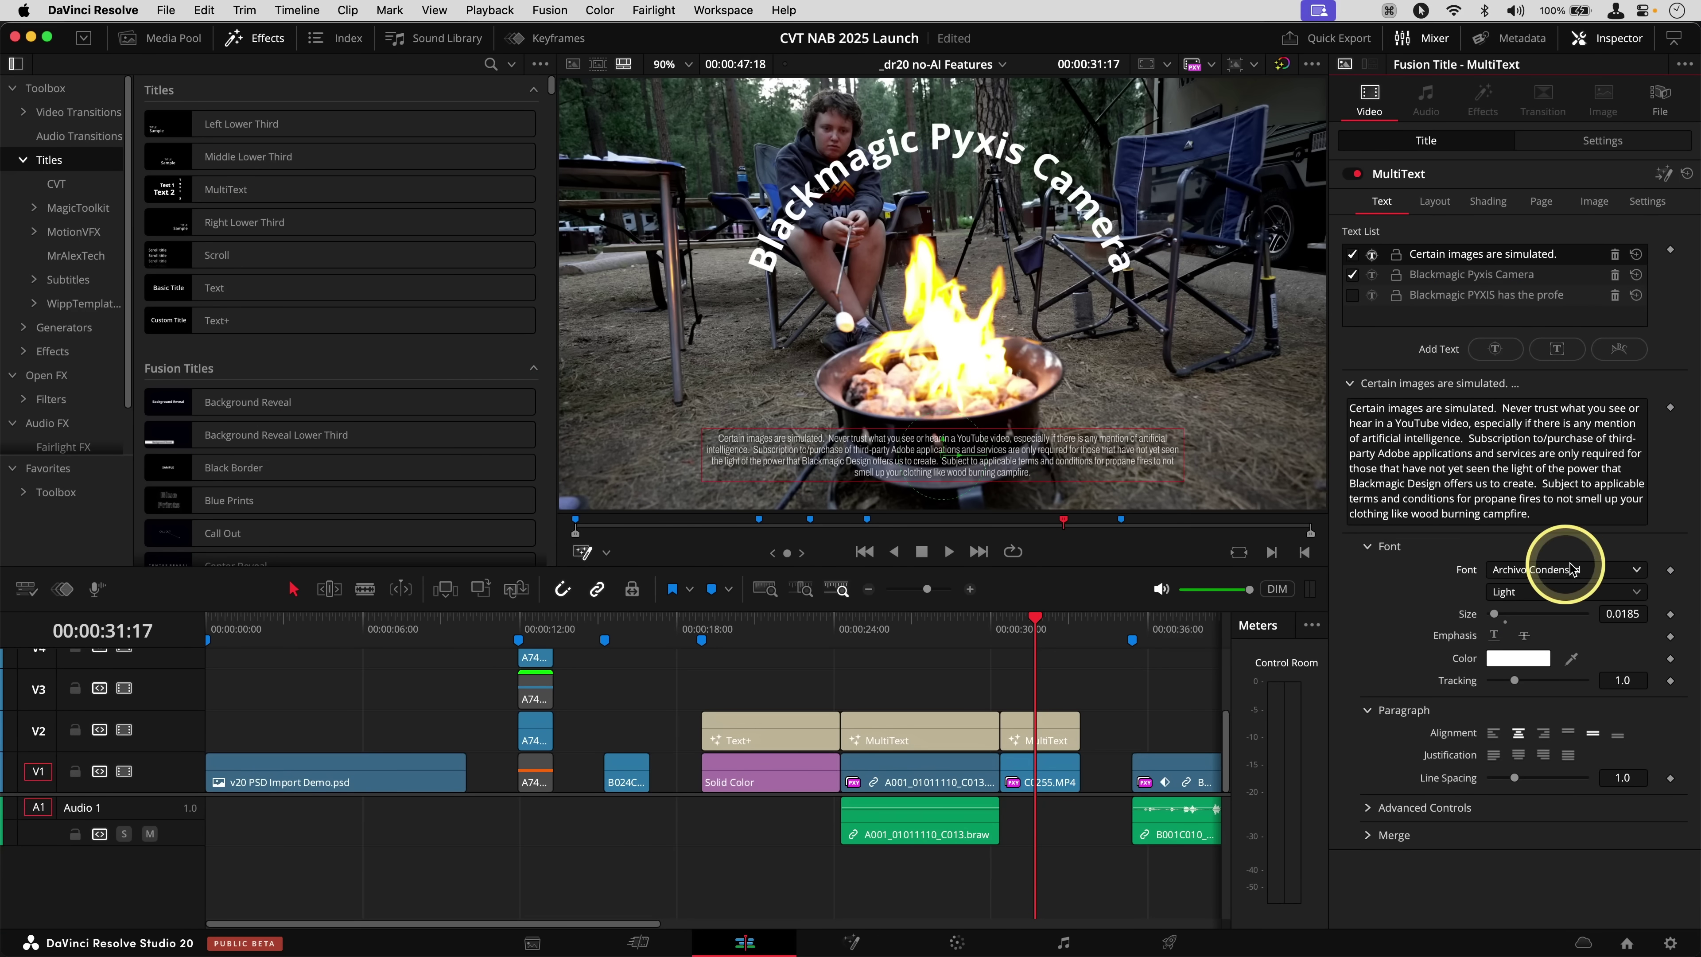
pyautogui.click(1641, 571)
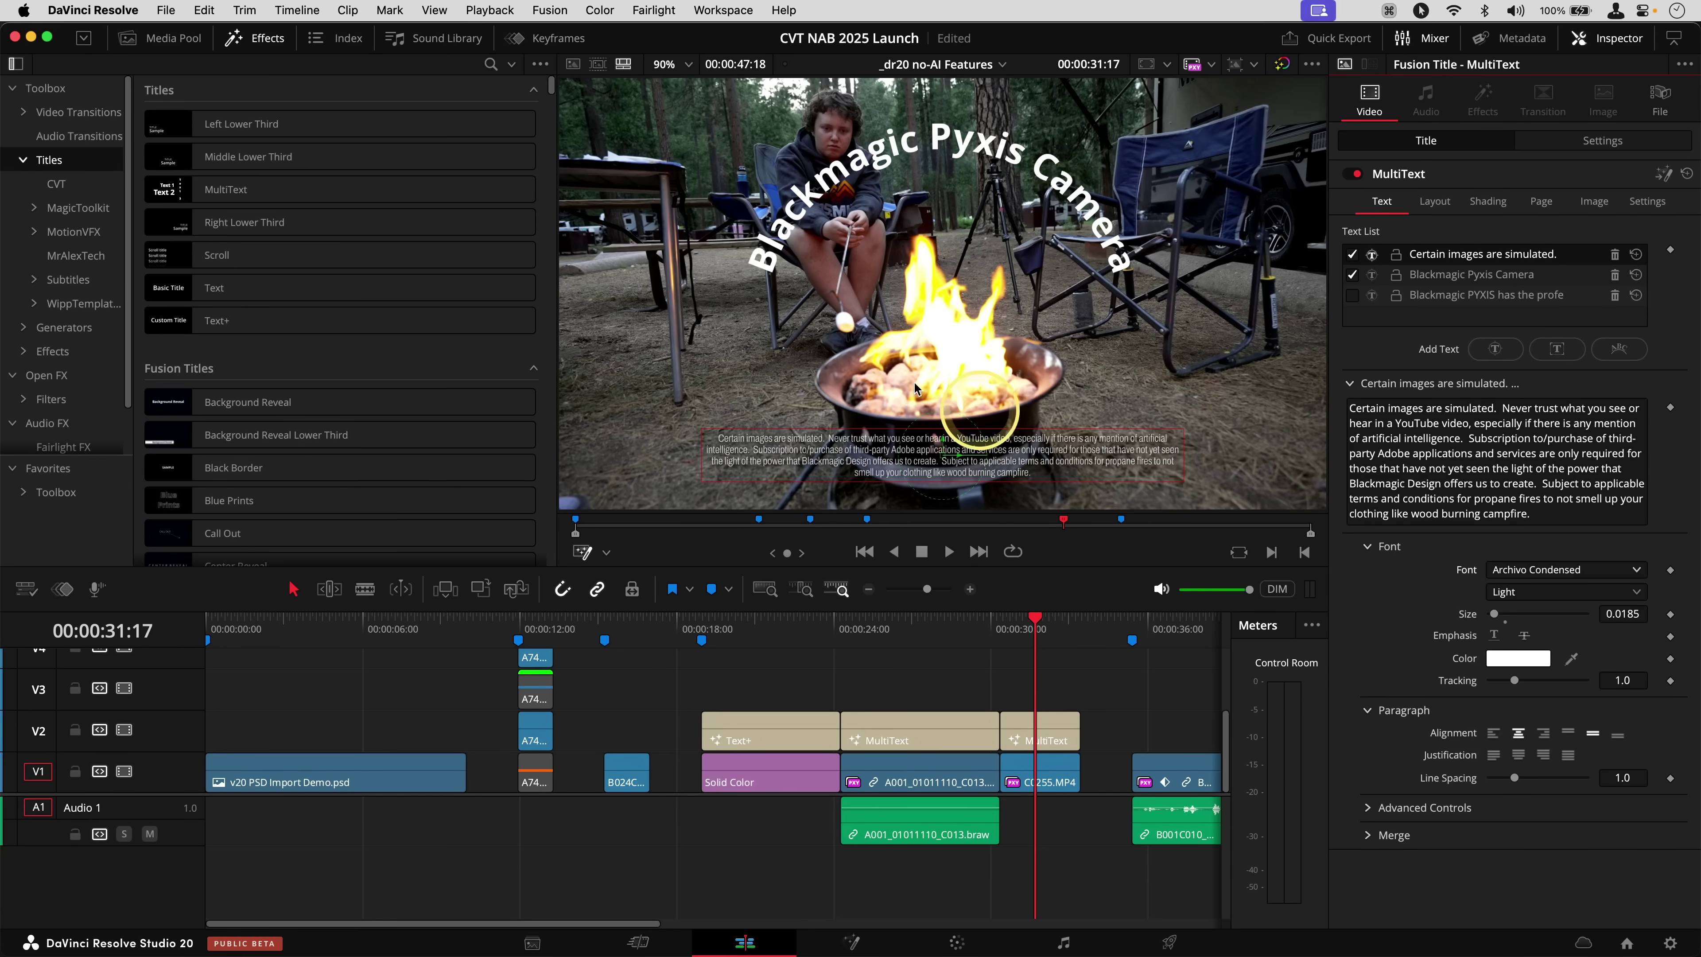
# Open Preferences to the User > Editing section
pyautogui.click(103, 12)
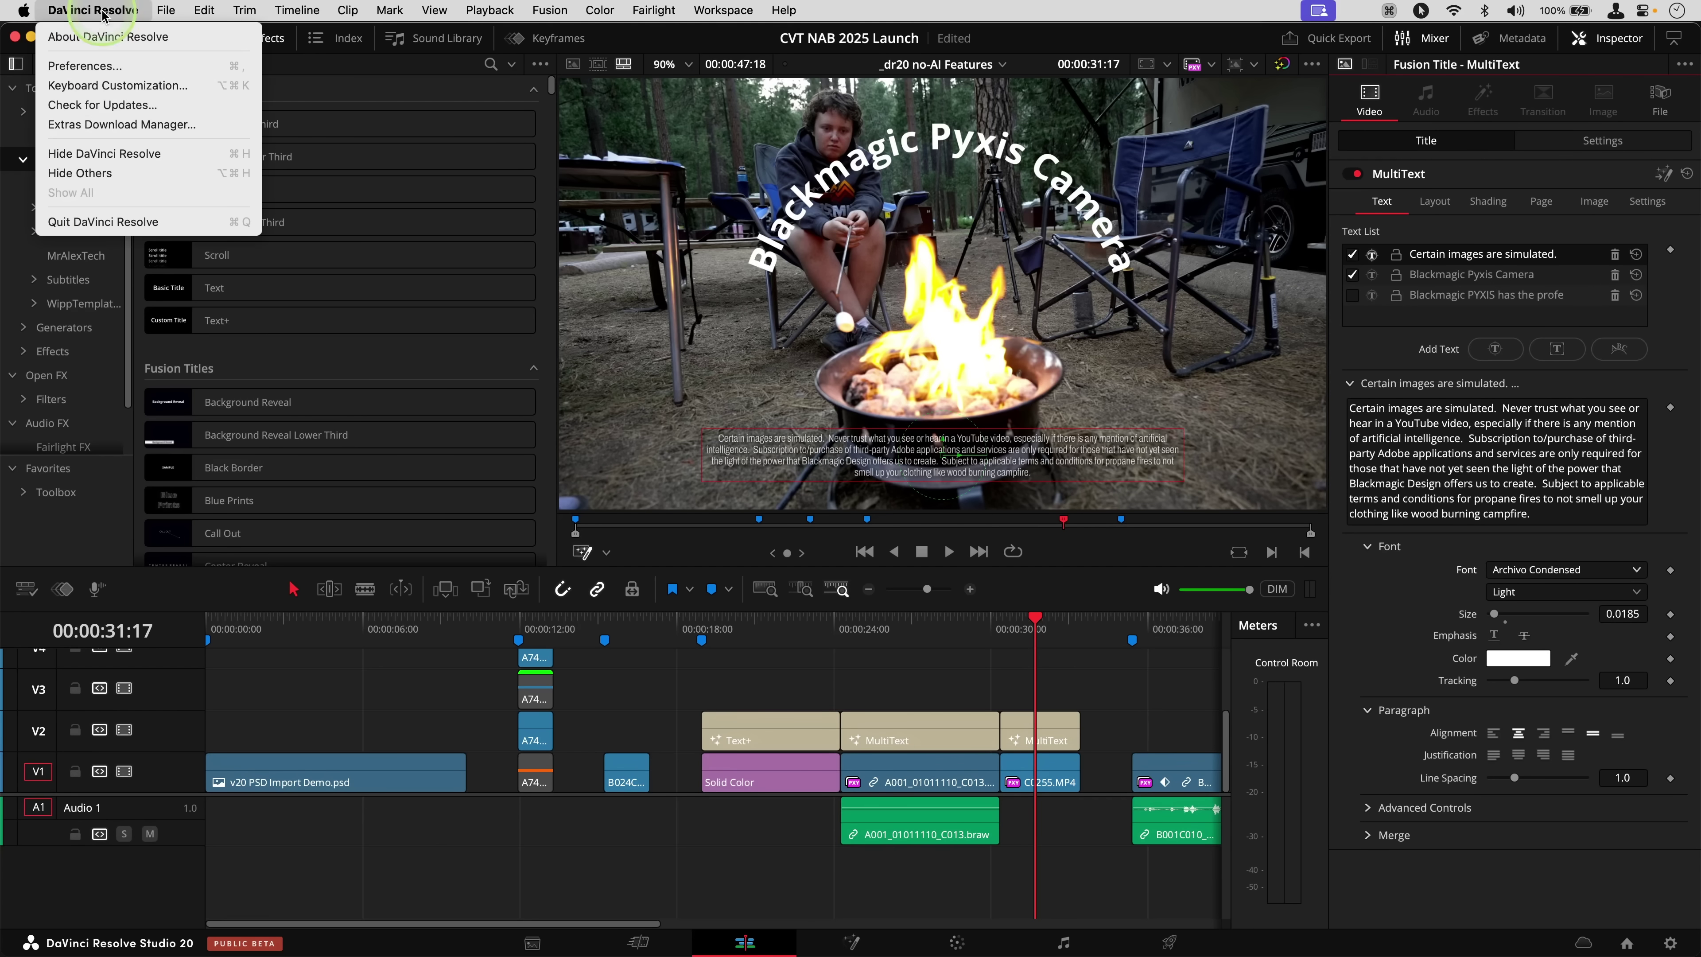
pyautogui.click(97, 65)
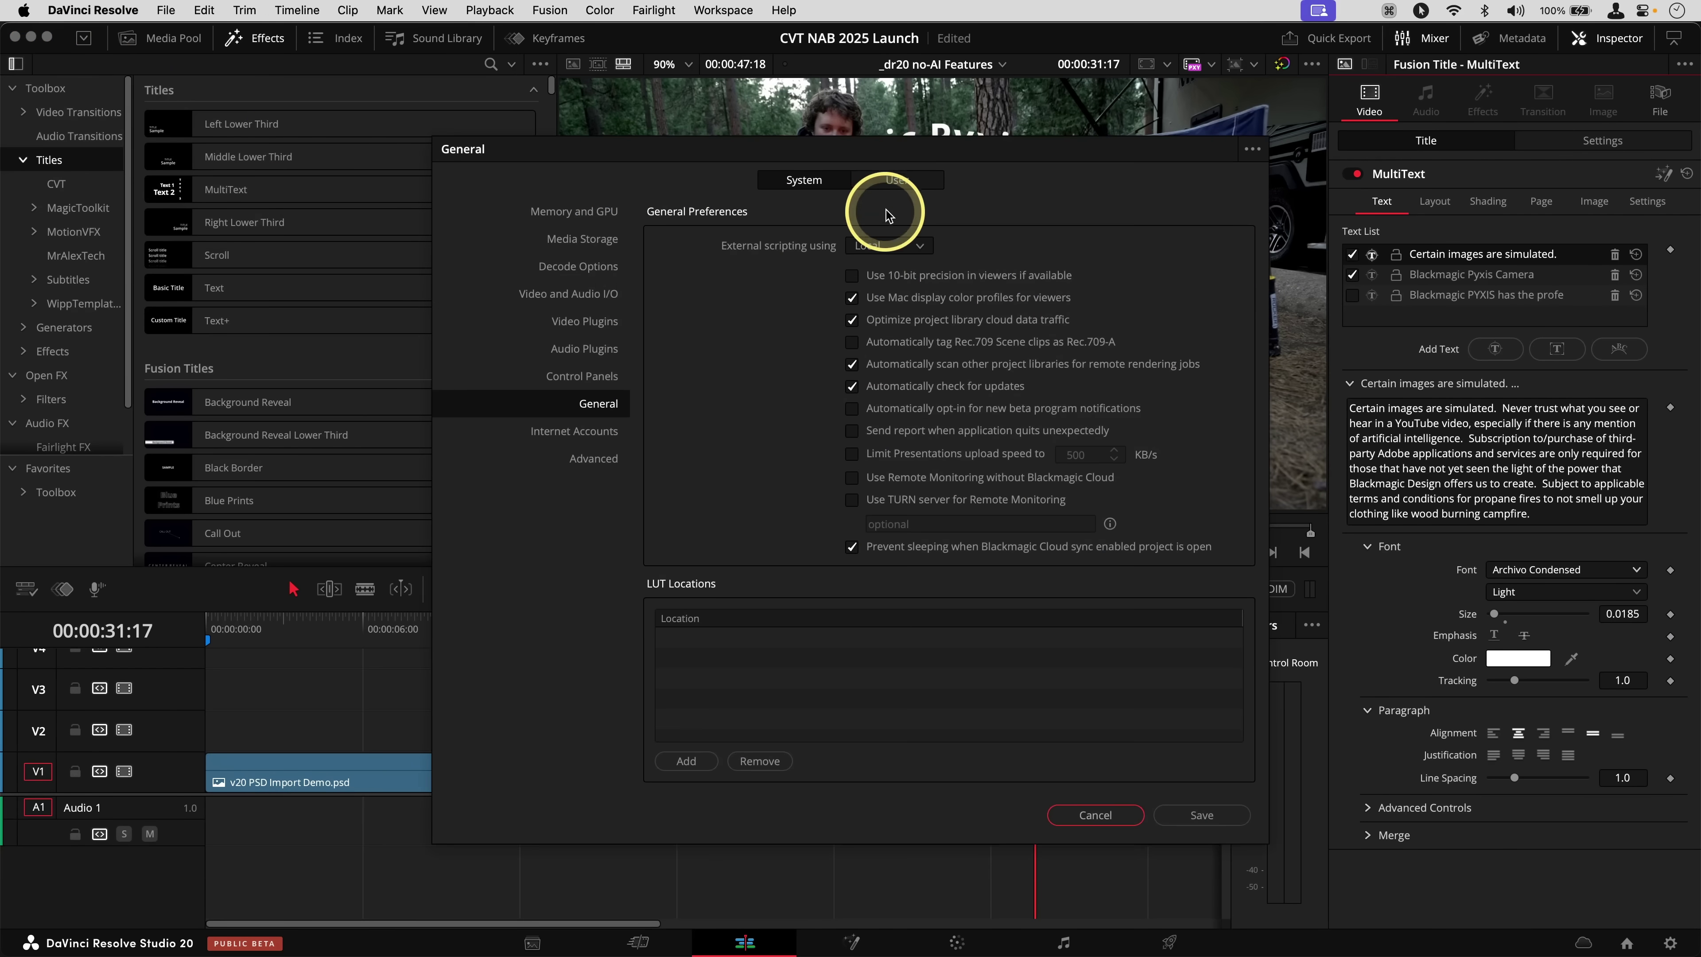
pyautogui.click(890, 181)
pyautogui.click(601, 292)
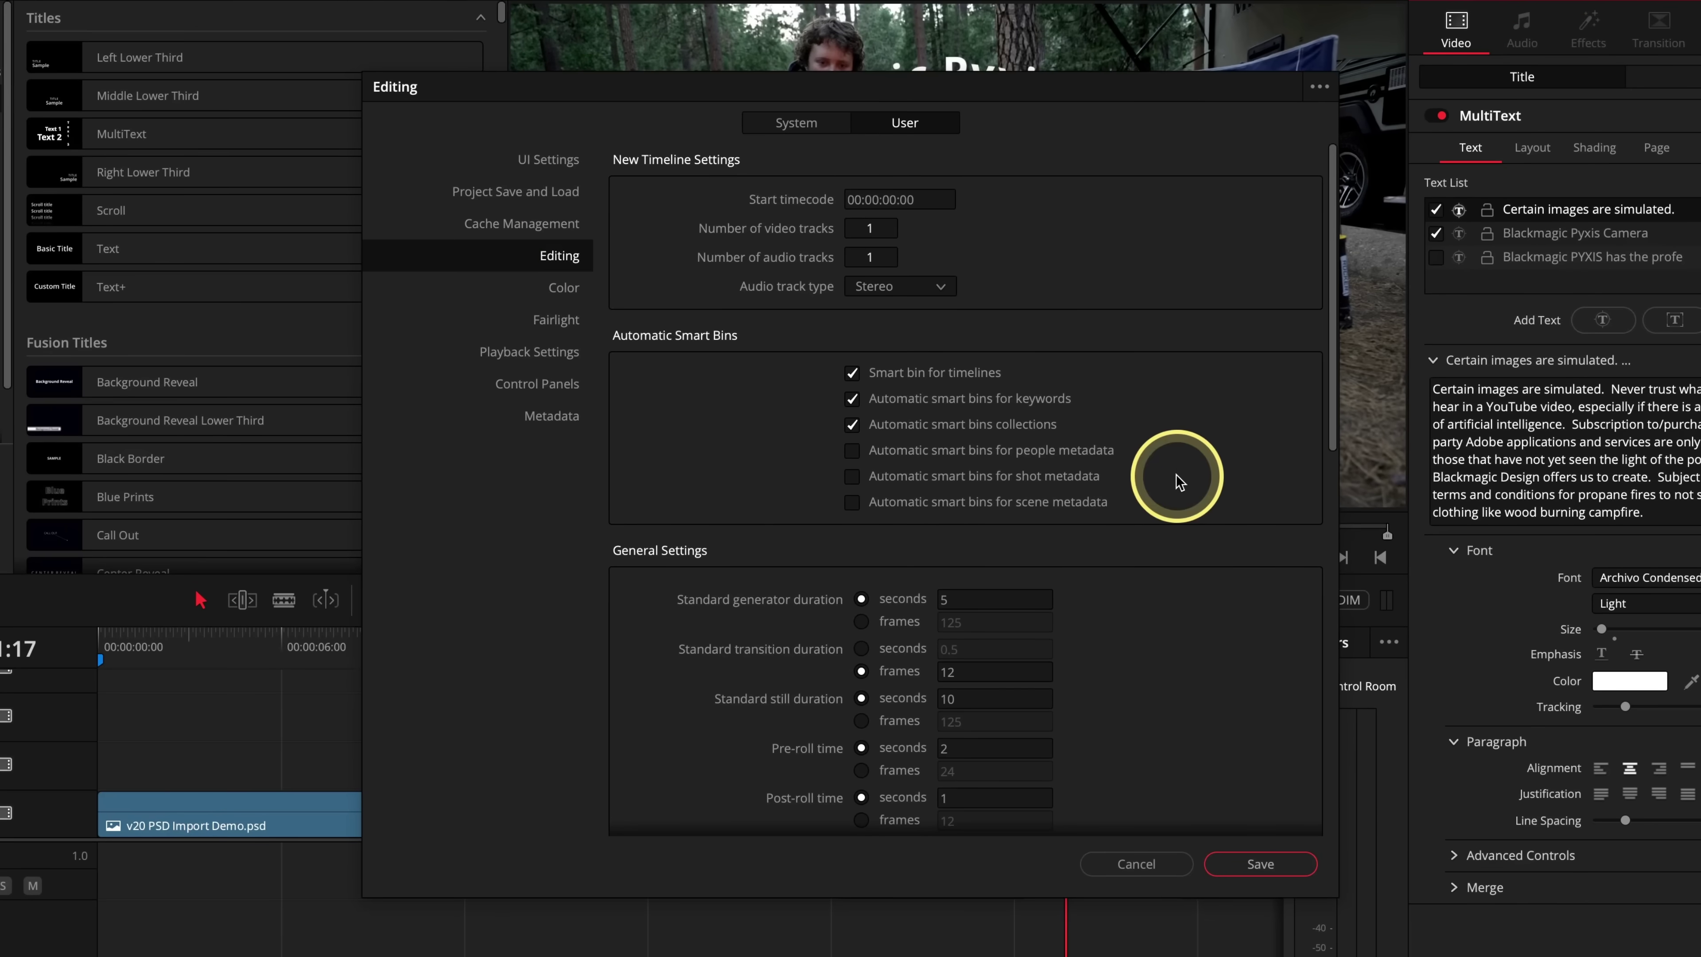
pyautogui.scroll(-5, 1132, 481)
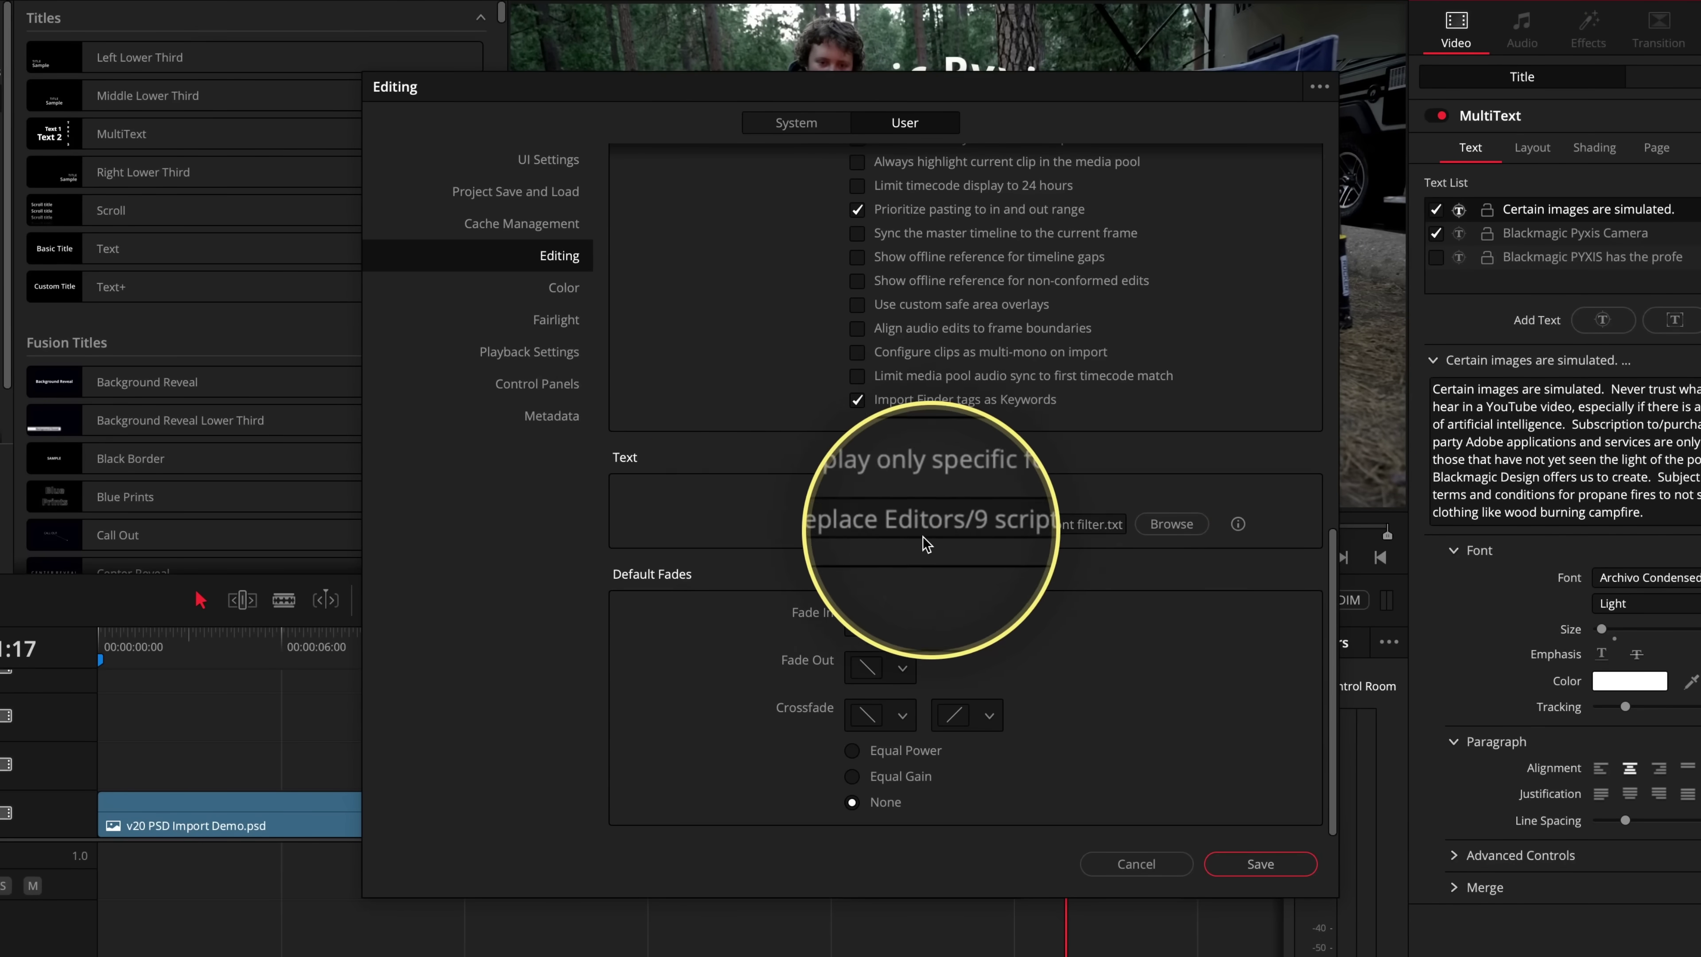
# Browse to the 'resolve font filter' file and preview its contents with Quick Look
pyautogui.click(1171, 524)
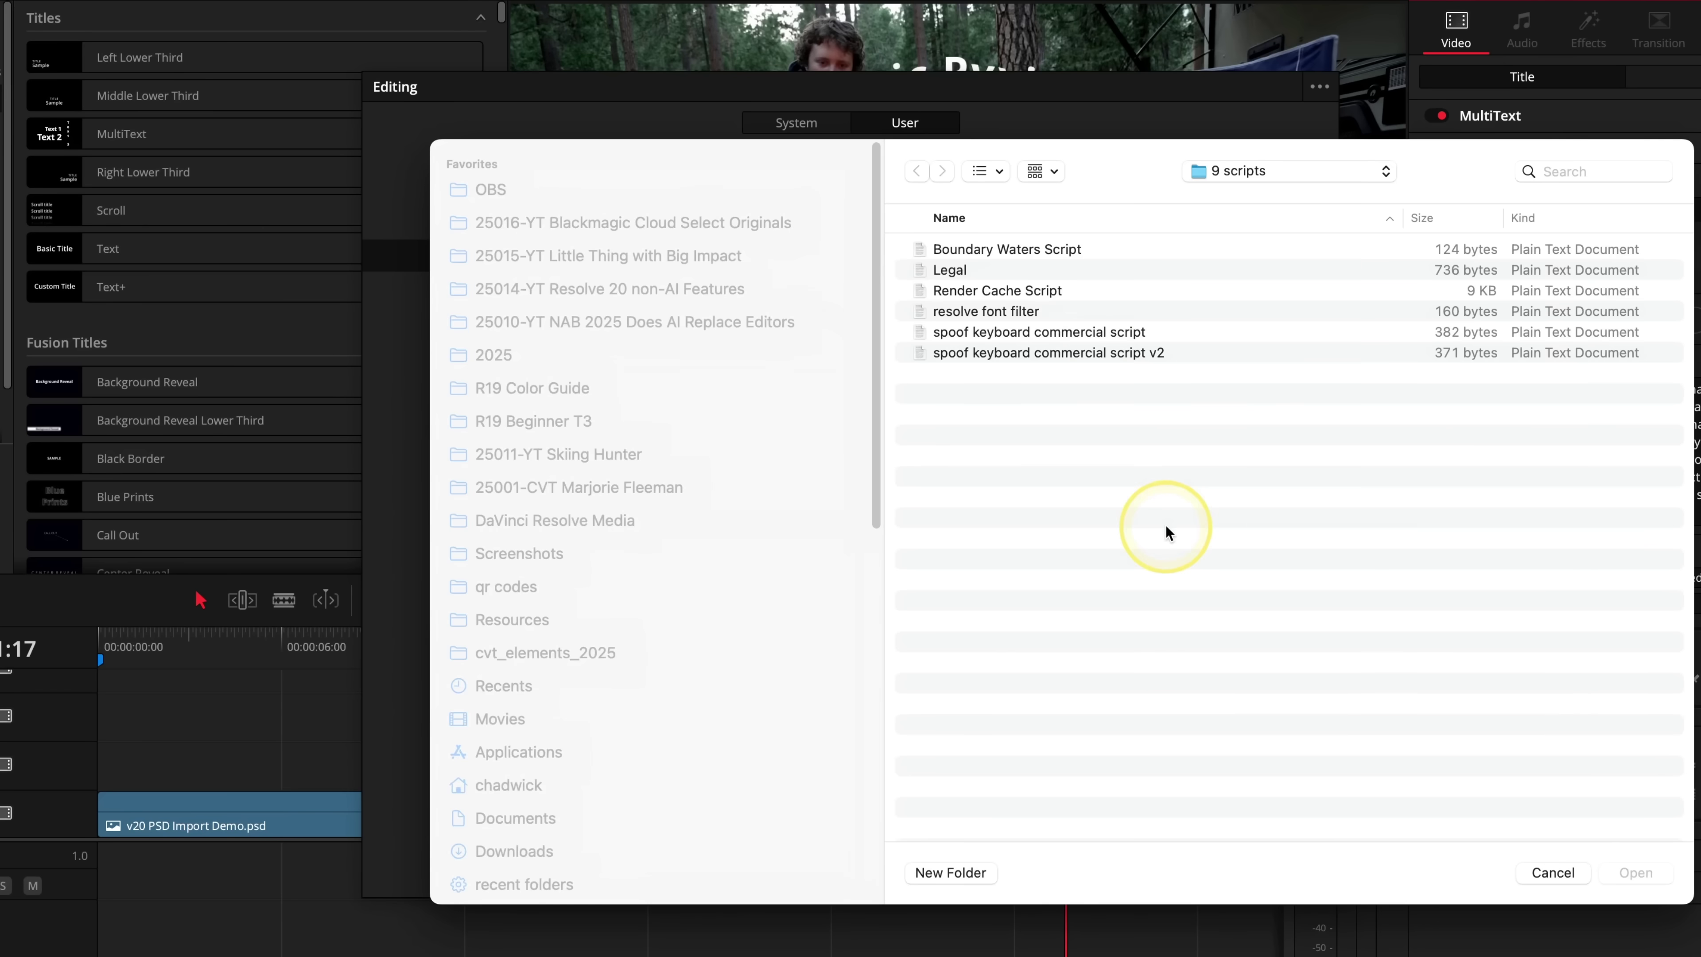
pyautogui.click(1038, 312)
pyautogui.press('space')
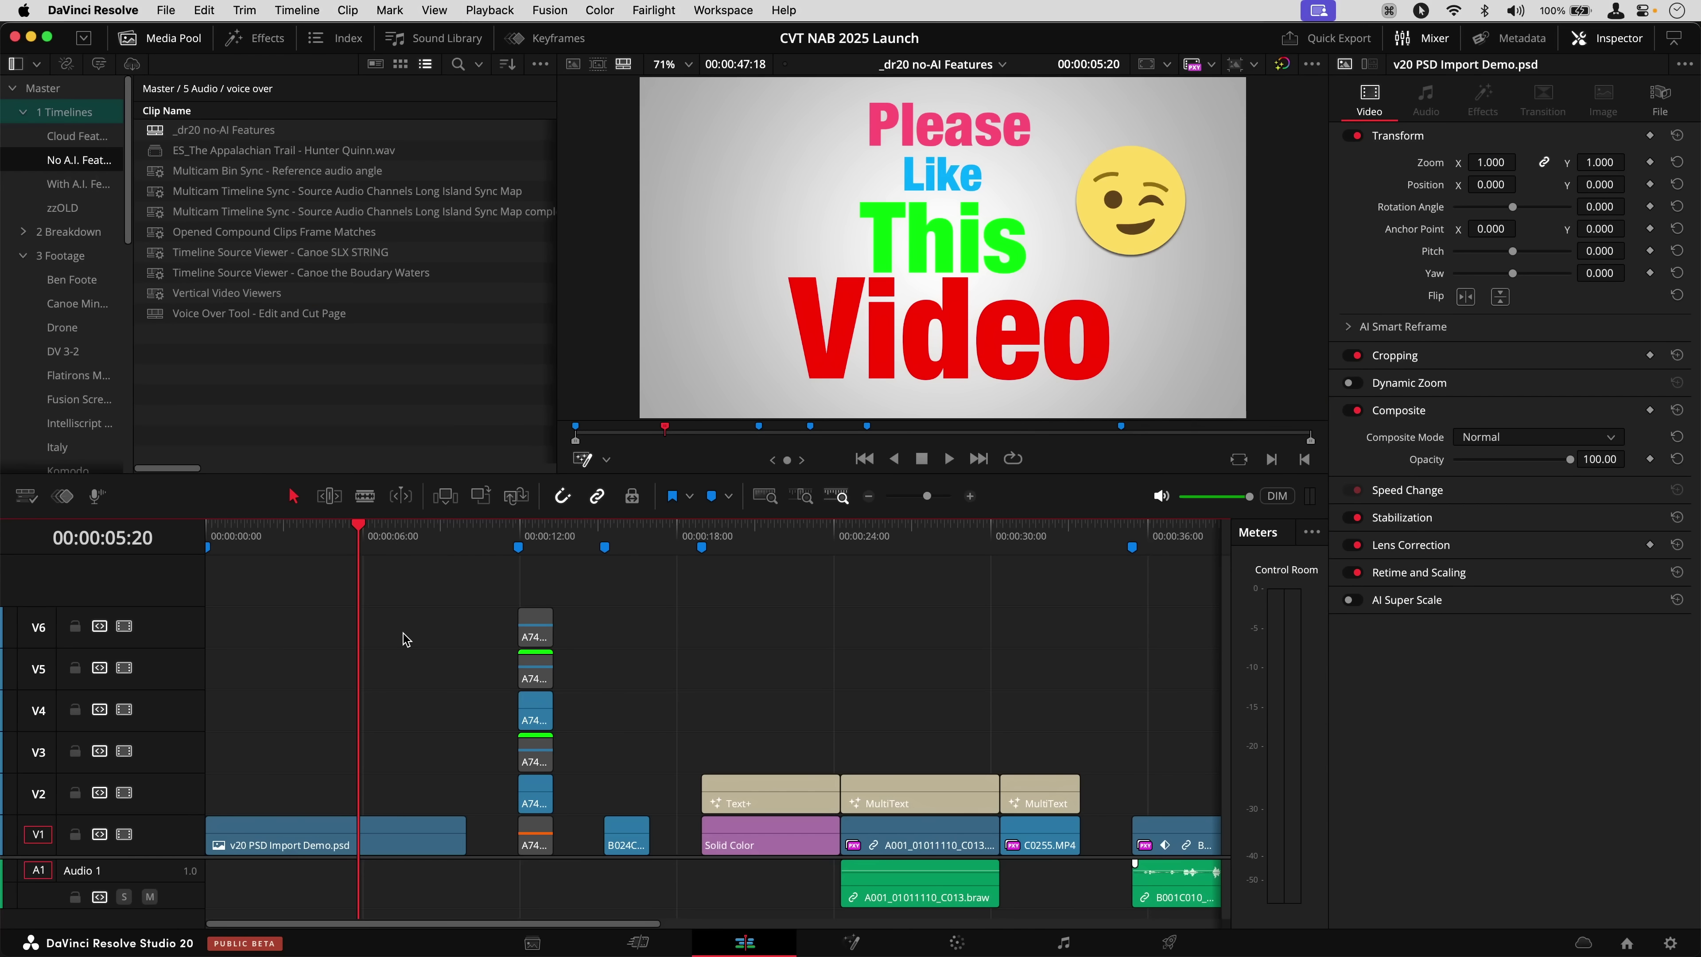
# Split the PSD clip's layers in place, disable the emoji, Video and Like layers, then re-enable all
pyautogui.rightClick(371, 833)
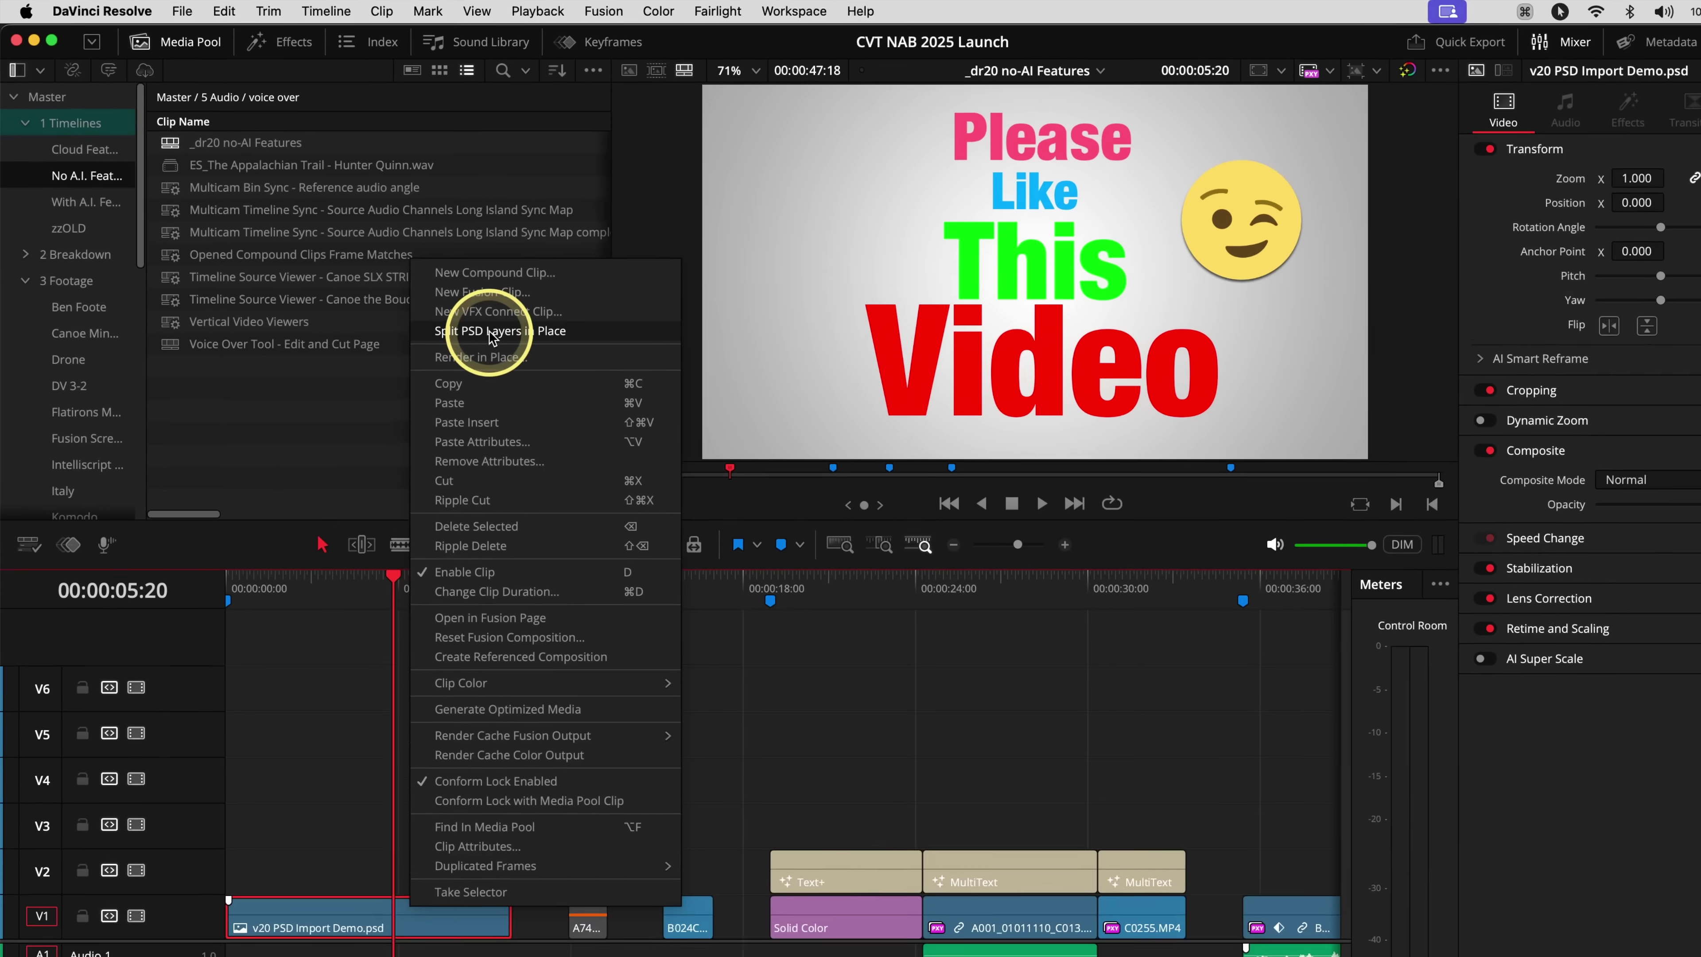
pyautogui.click(521, 349)
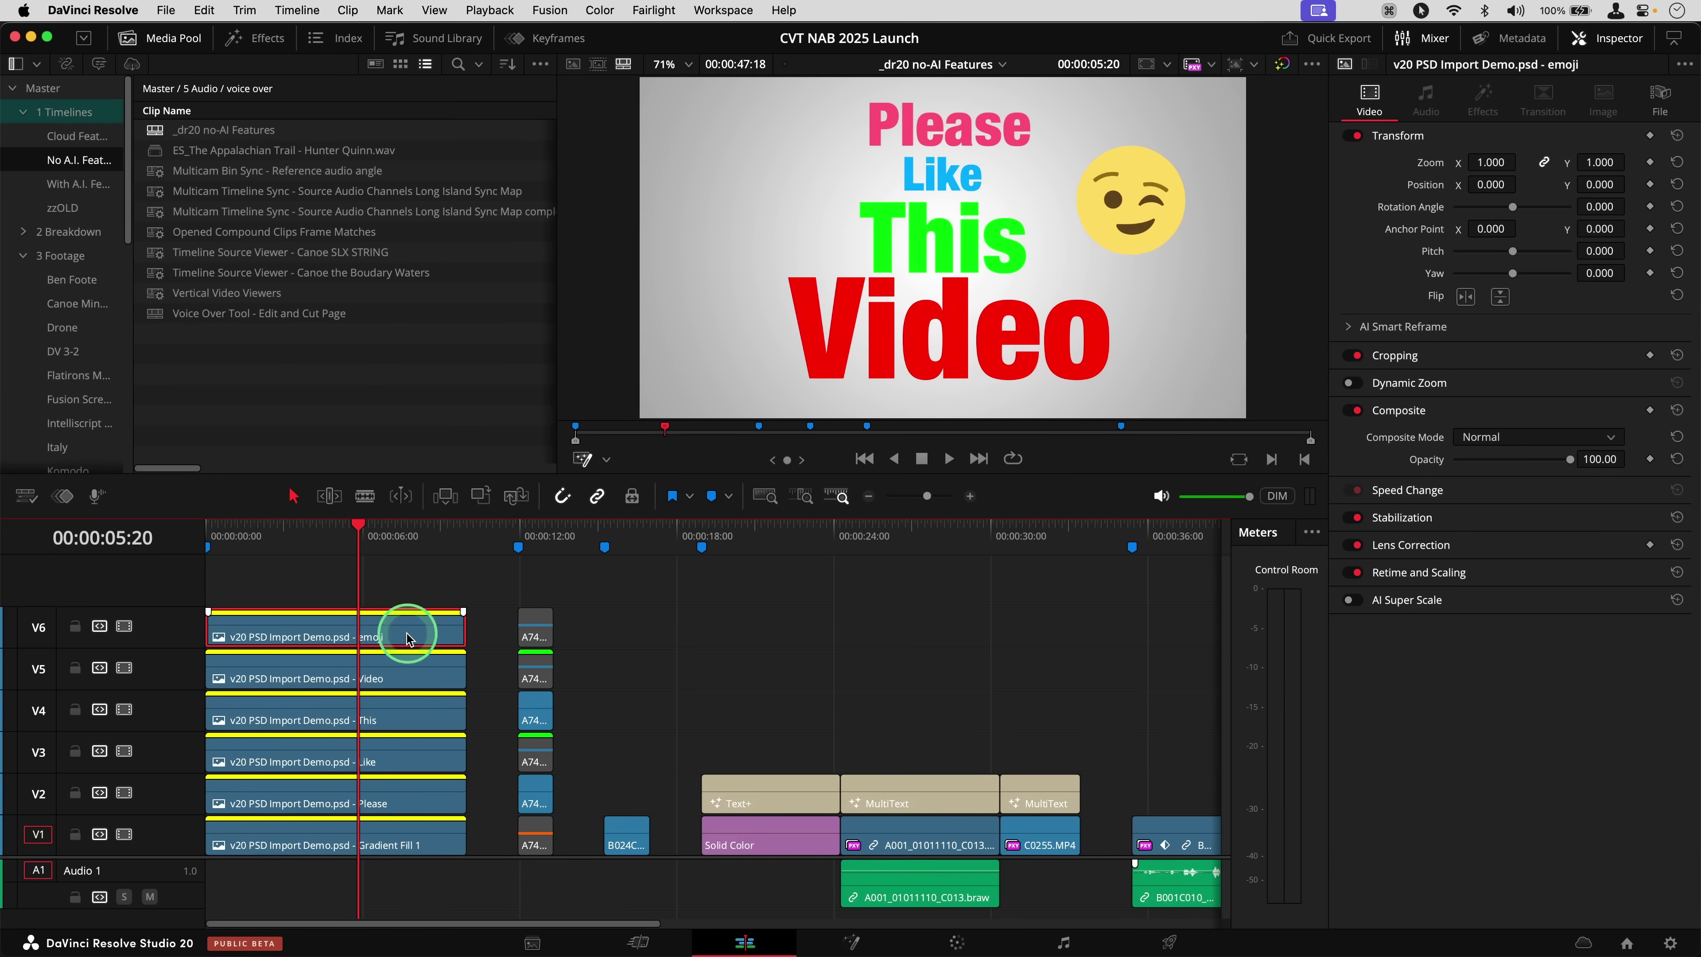
pyautogui.press('d')
pyautogui.click(406, 674)
pyautogui.press('d')
pyautogui.click(399, 718)
pyautogui.press('d')
pyautogui.click(395, 793)
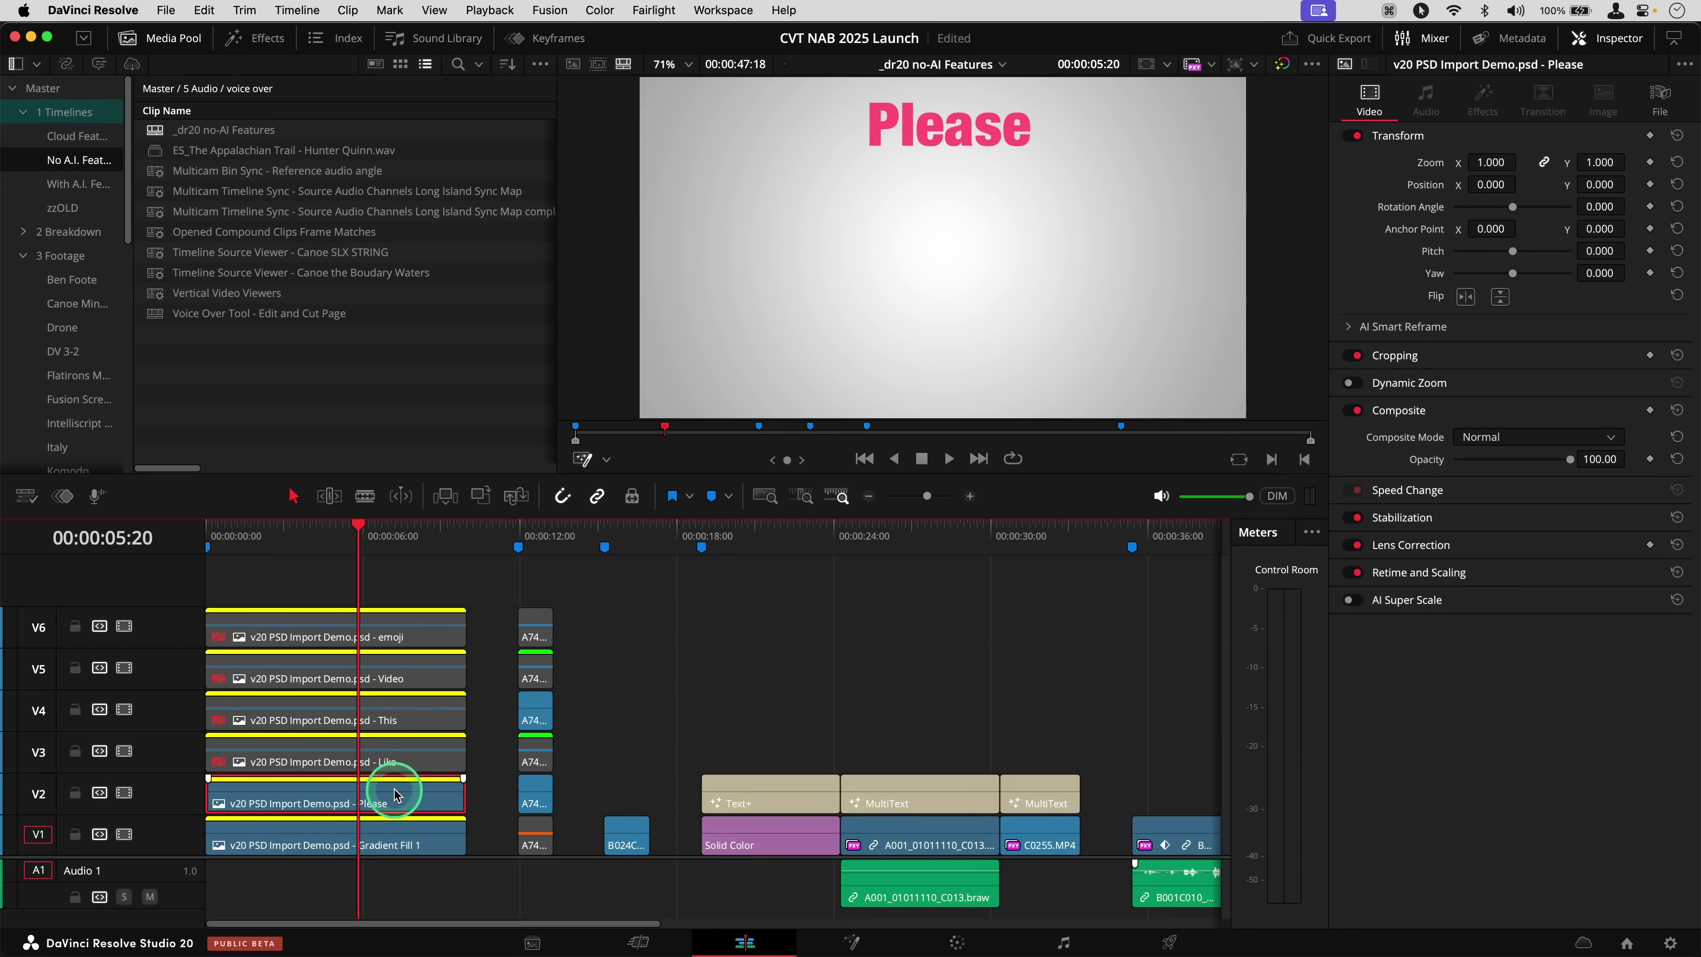
pyautogui.press('d')
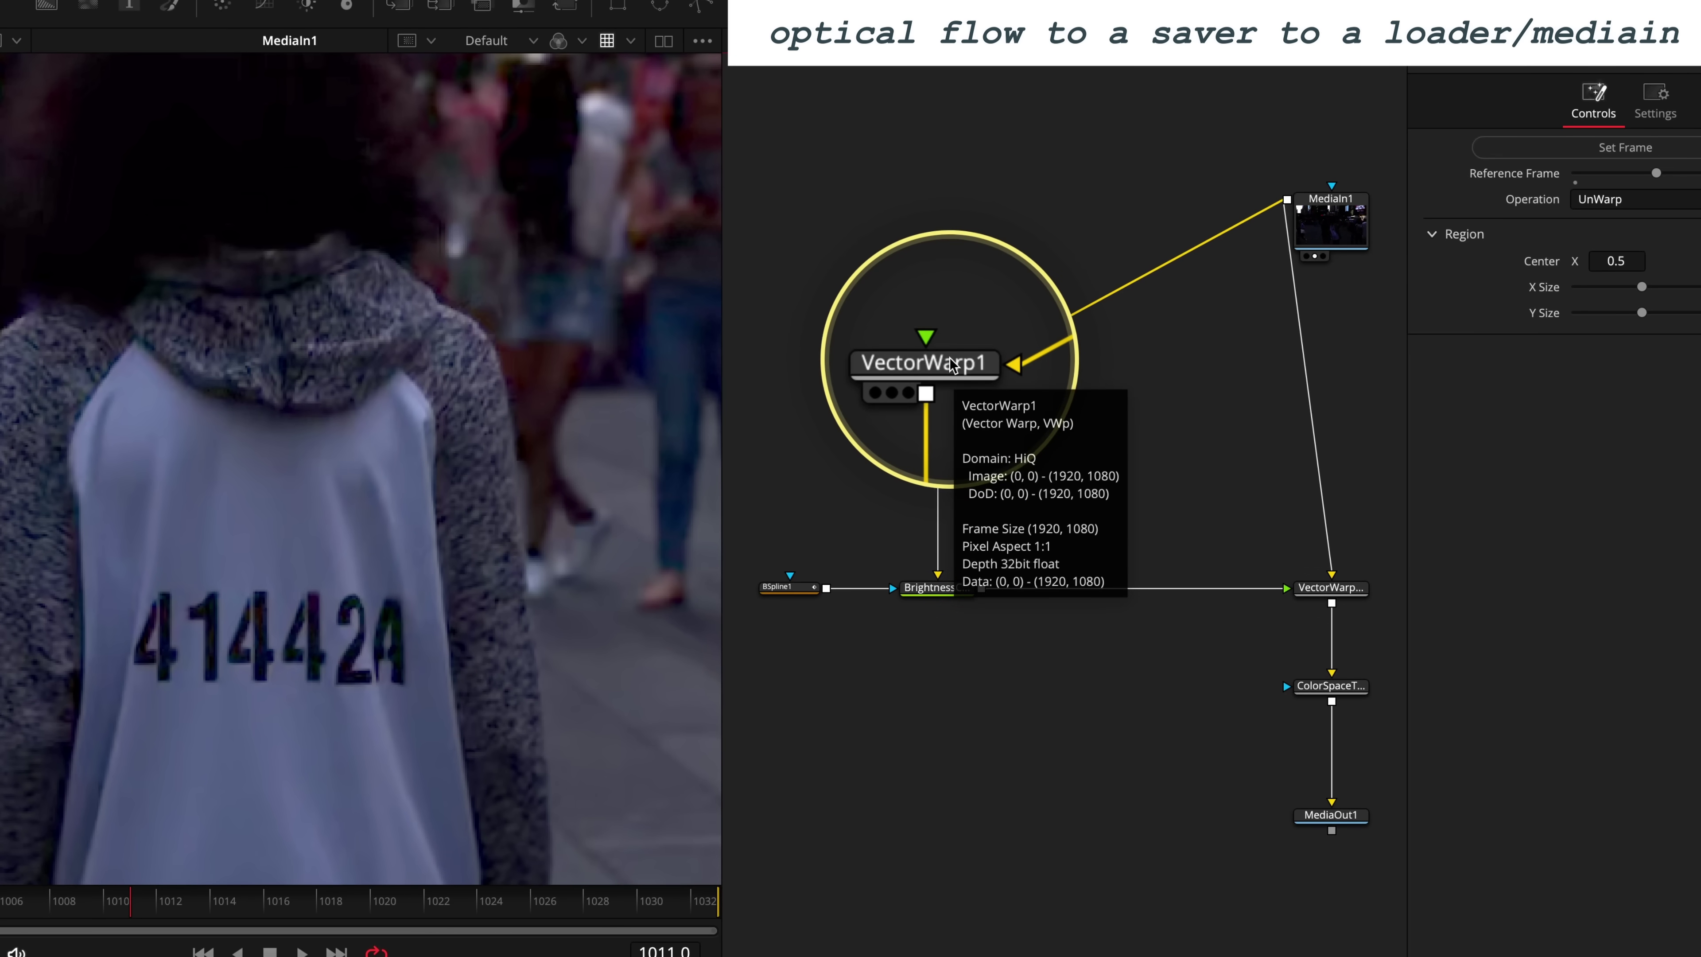
# View VectorWarp1, then BrightnessContrast1's blurred mask and settings, then VectorWarp1_1's output and settings
pyautogui.moveTo(951, 365); pyautogui.dragTo(247, 277)
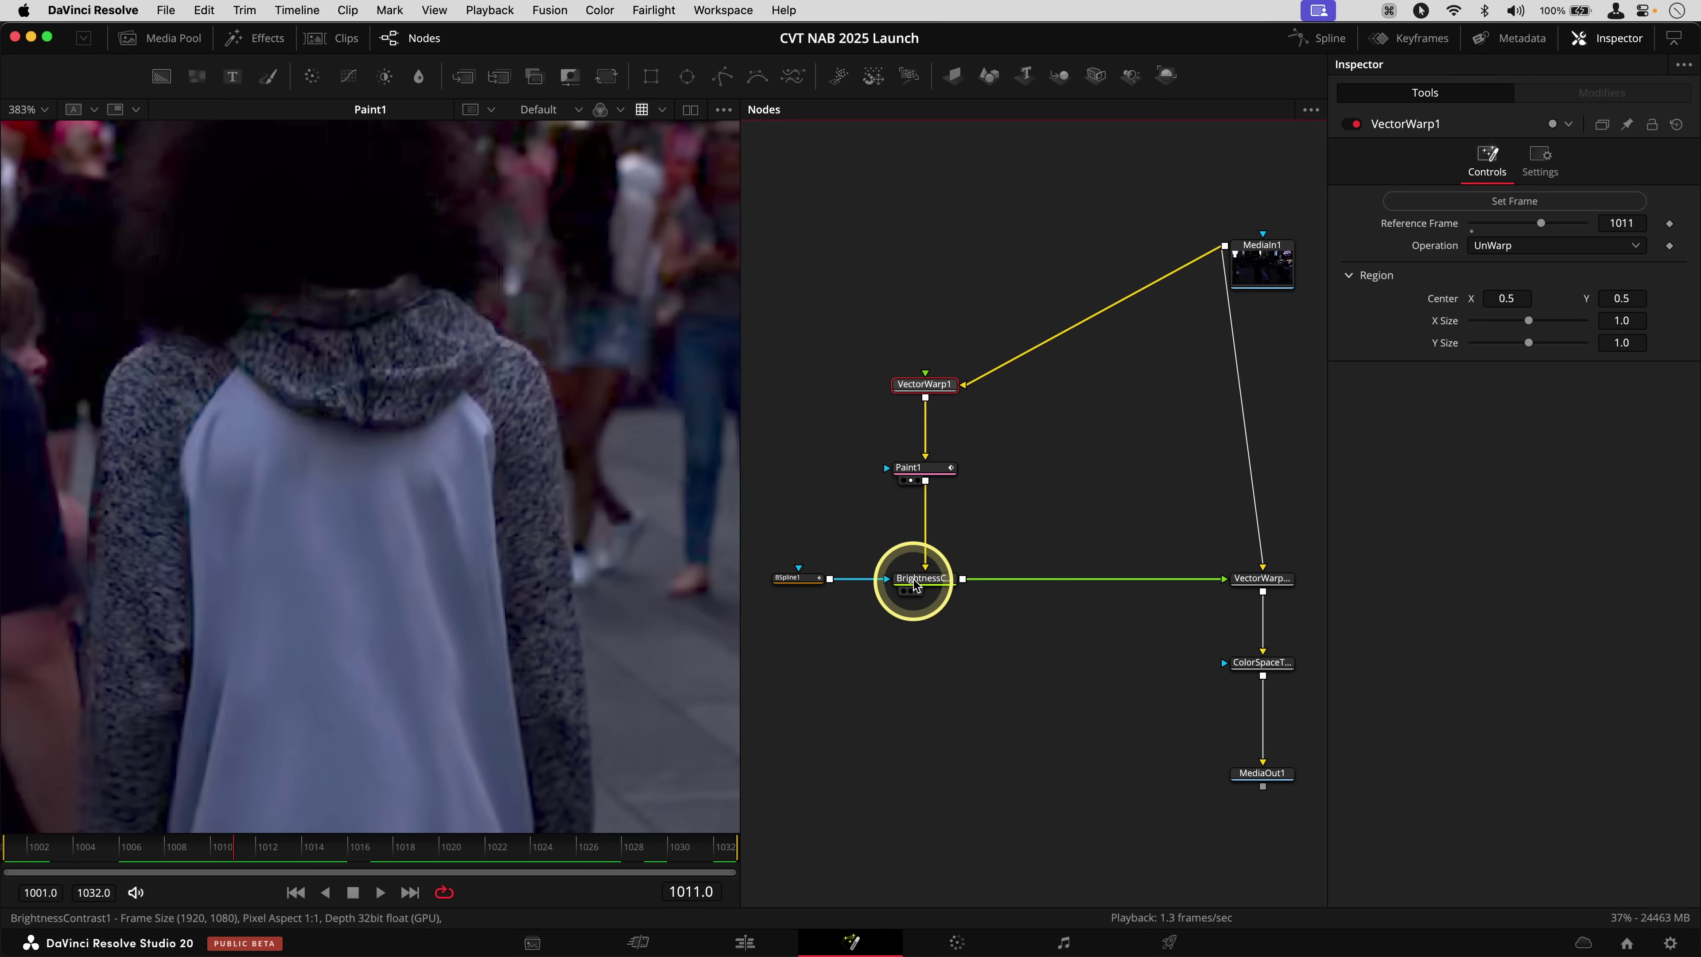
pyautogui.moveTo(912, 578); pyautogui.dragTo(149, 437)
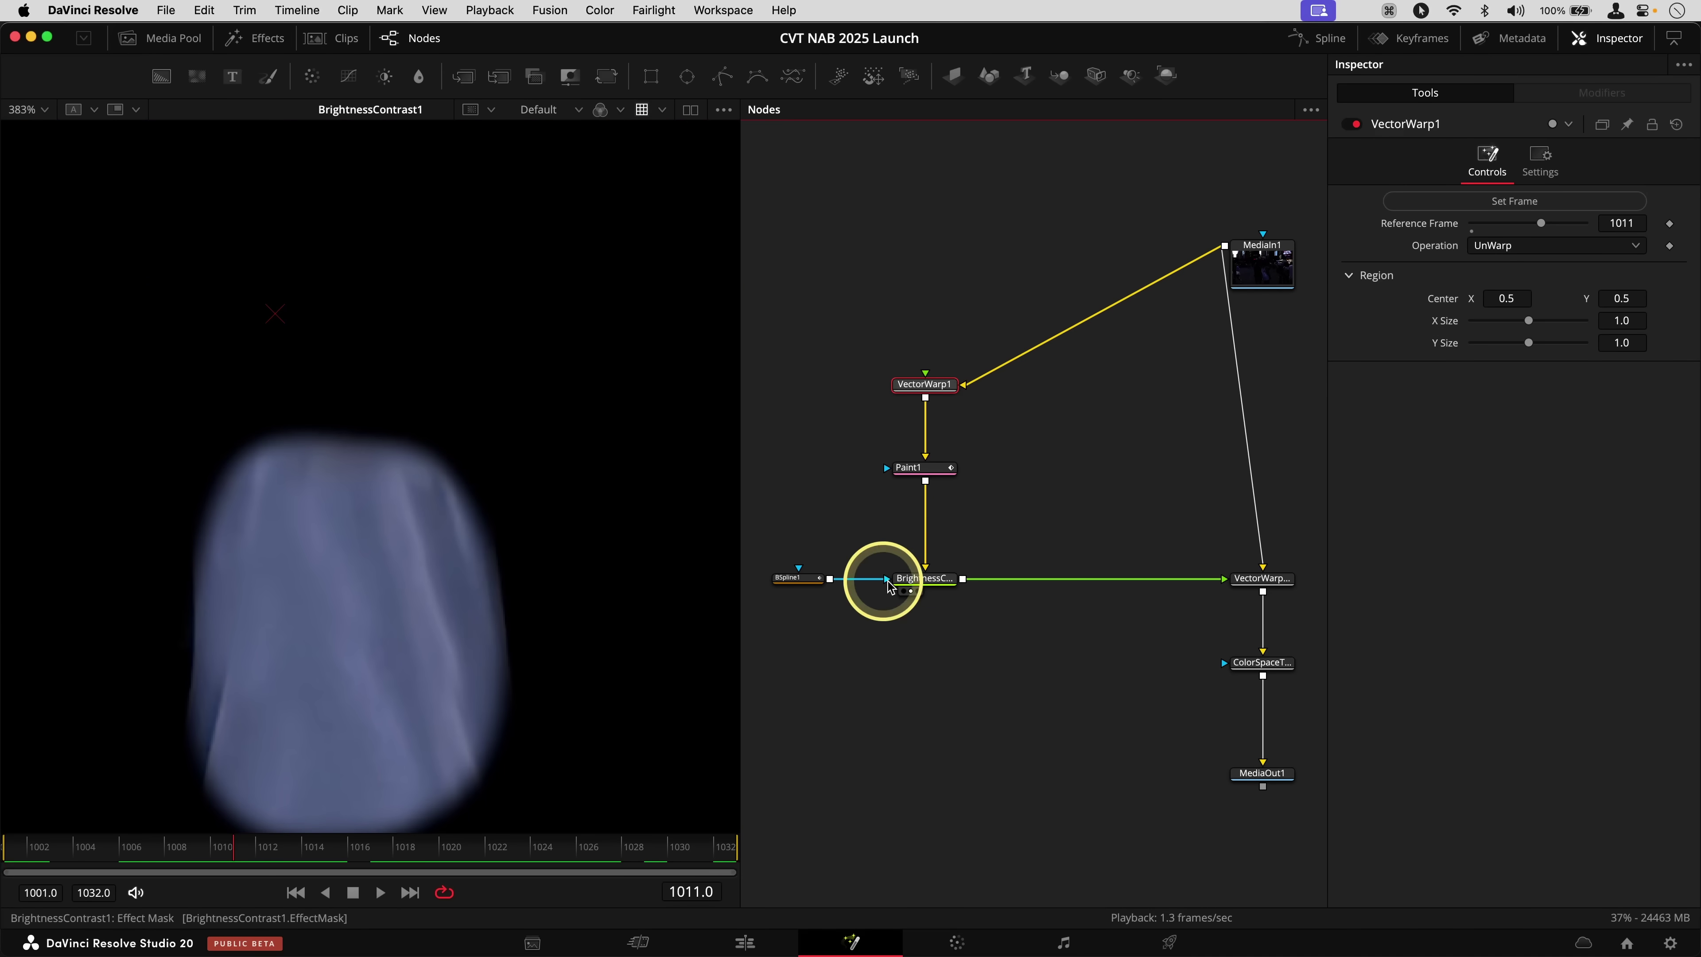
pyautogui.click(936, 586)
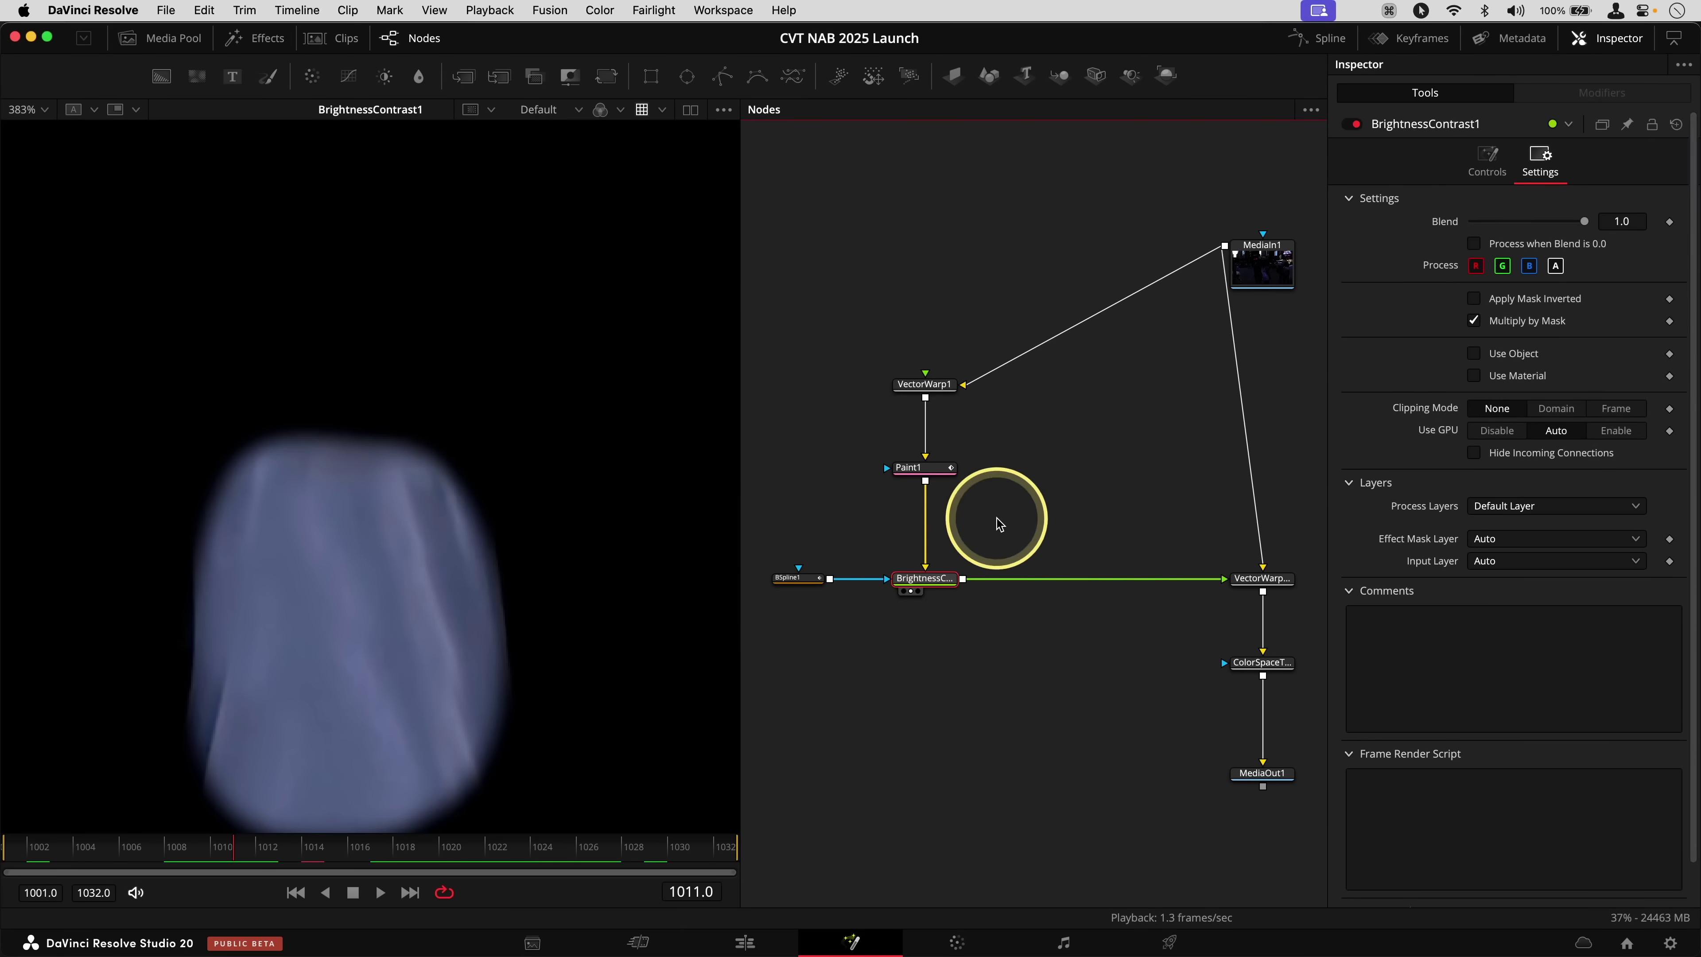
pyautogui.press('1')
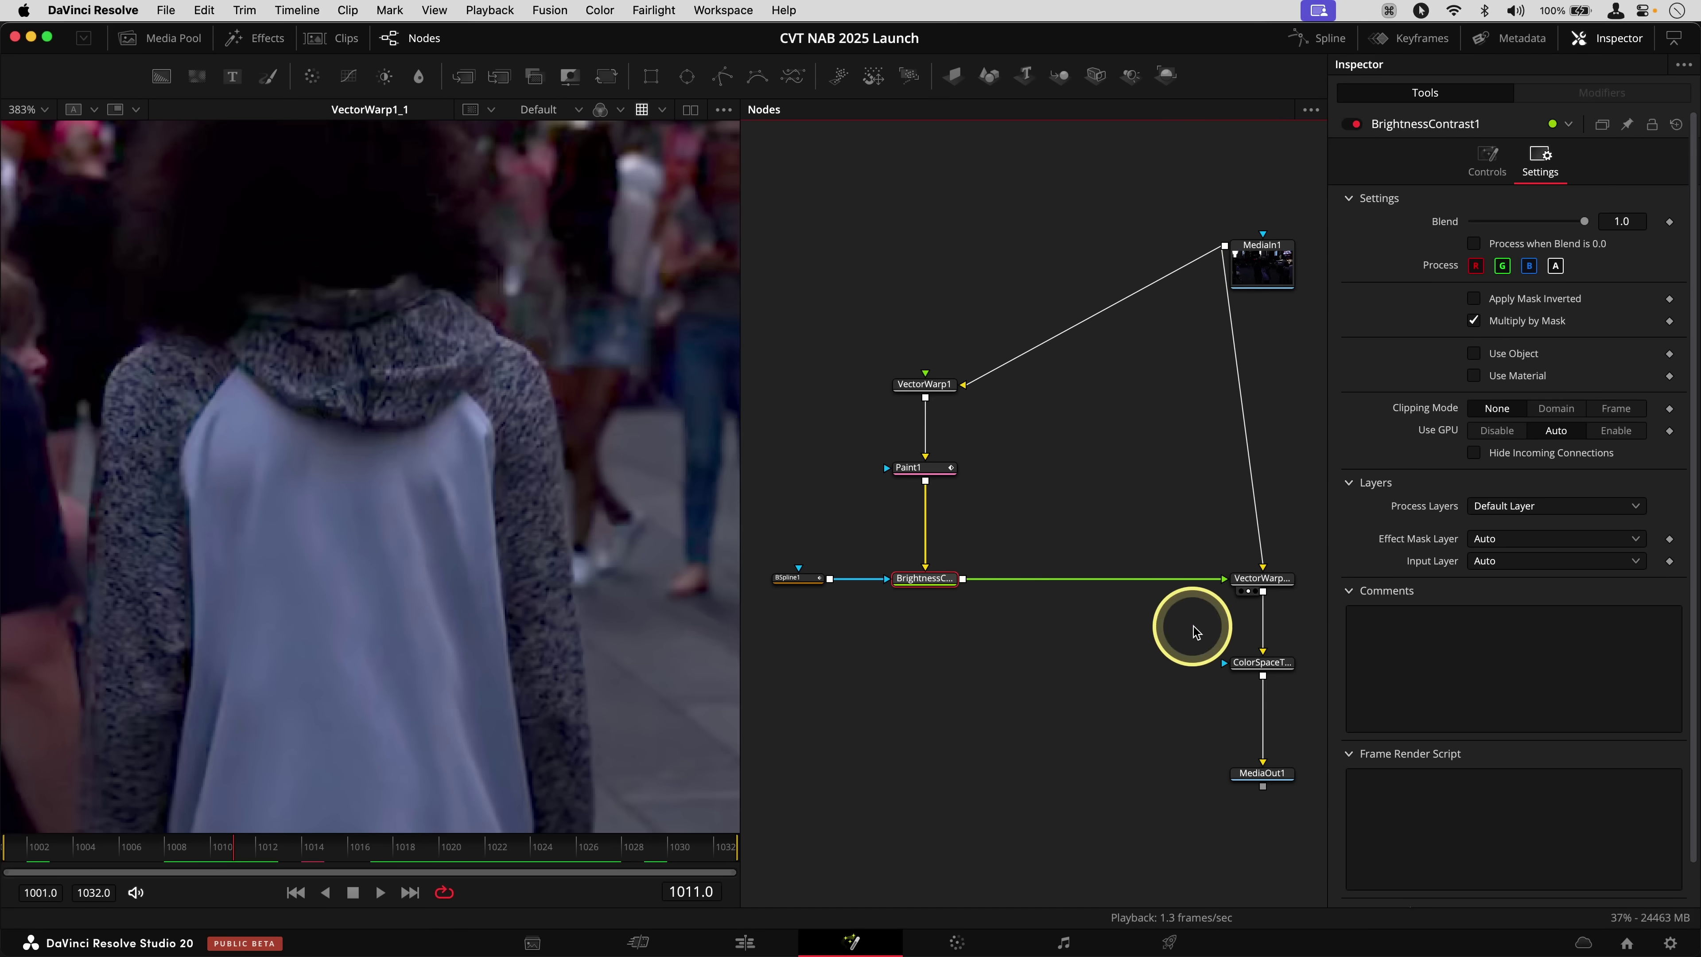
pyautogui.click(1260, 580)
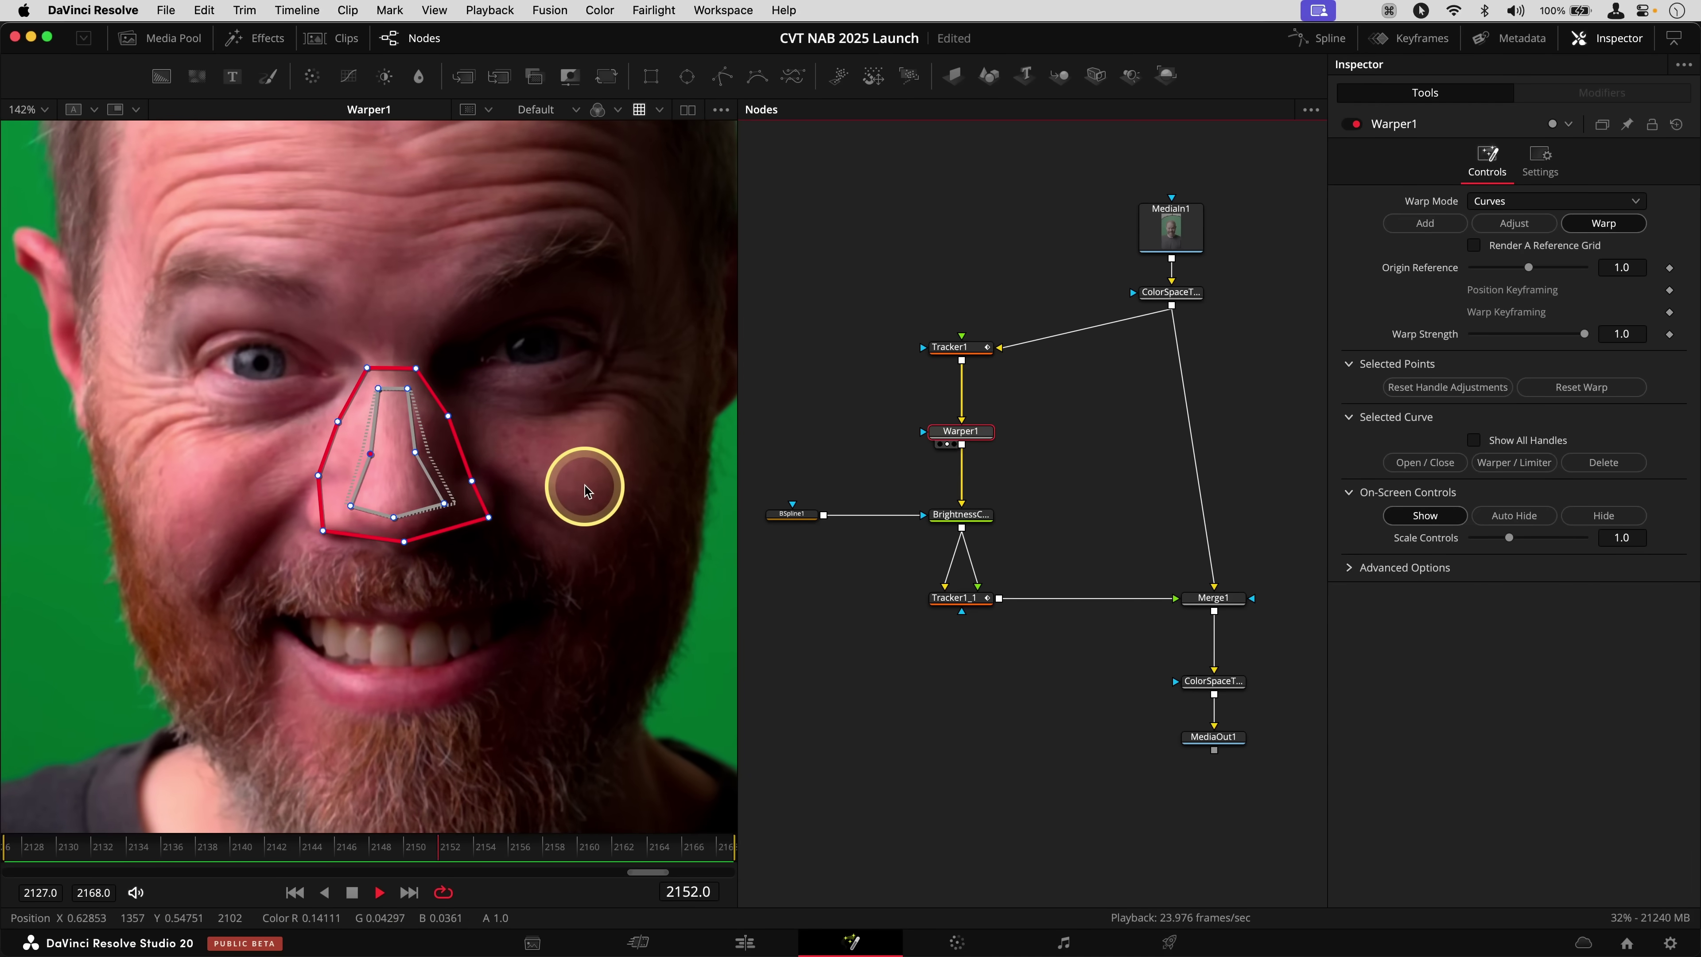
# Toggle Warper1 passthrough with Ctrl+P to compare the reshaped nose against the original, selecting warp points
pyautogui.scroll(-5, 531, 482)
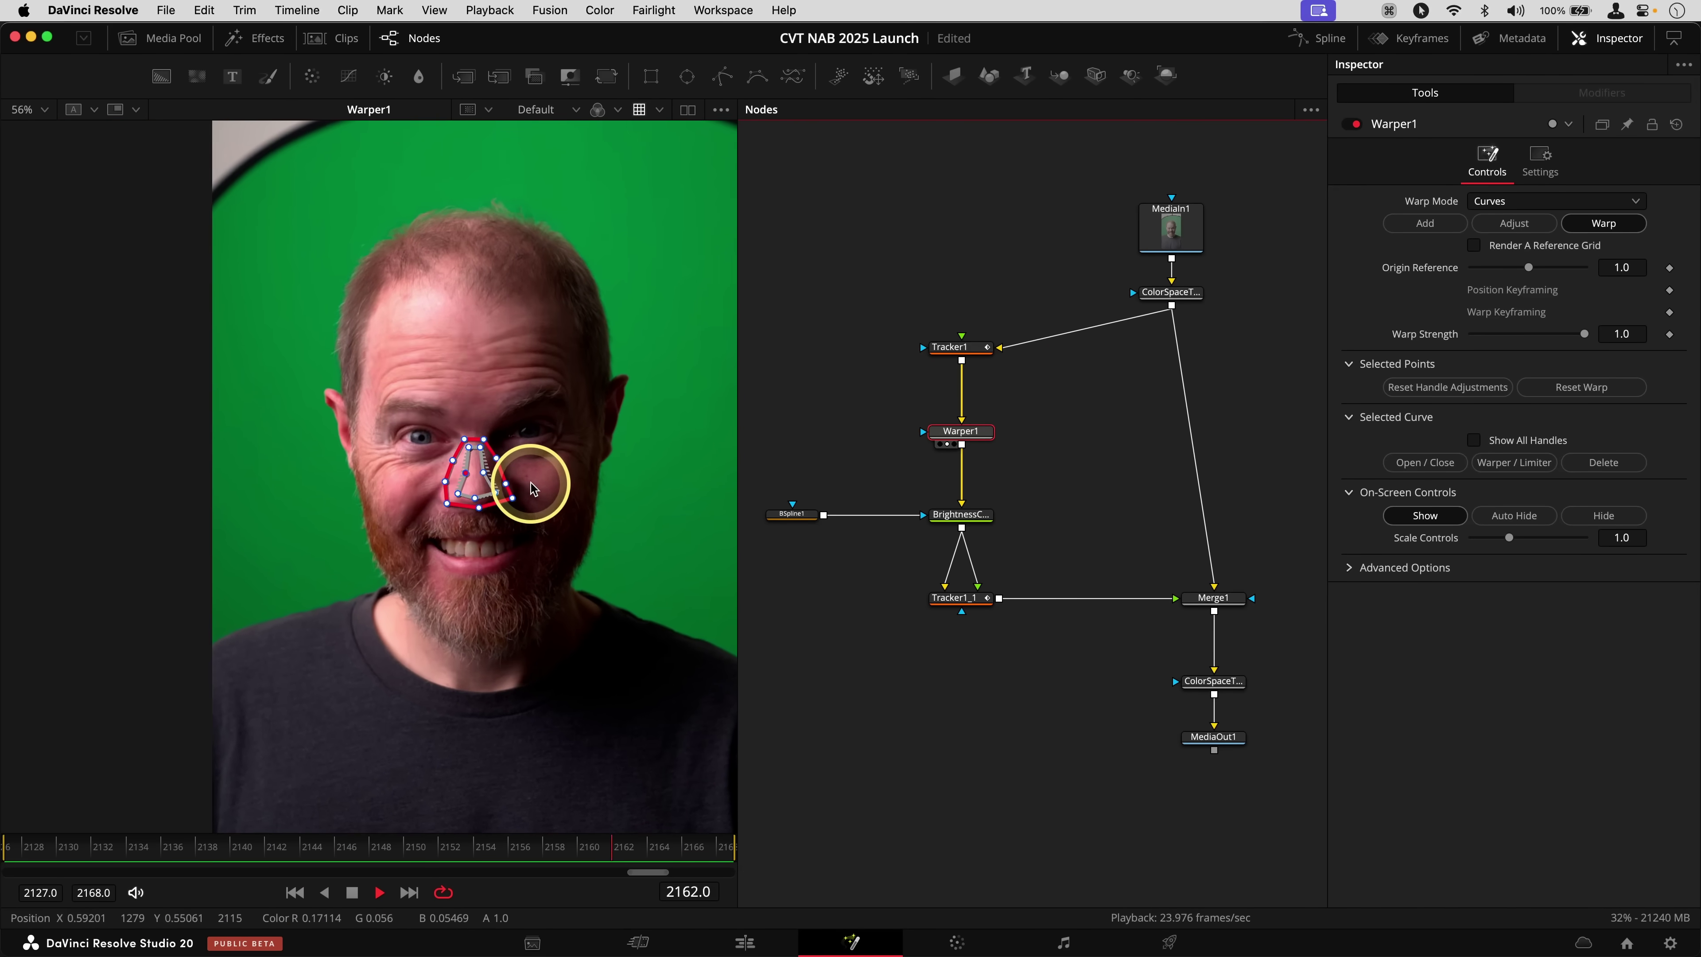
pyautogui.scroll(5, 530, 488)
pyautogui.scroll(2, 530, 487)
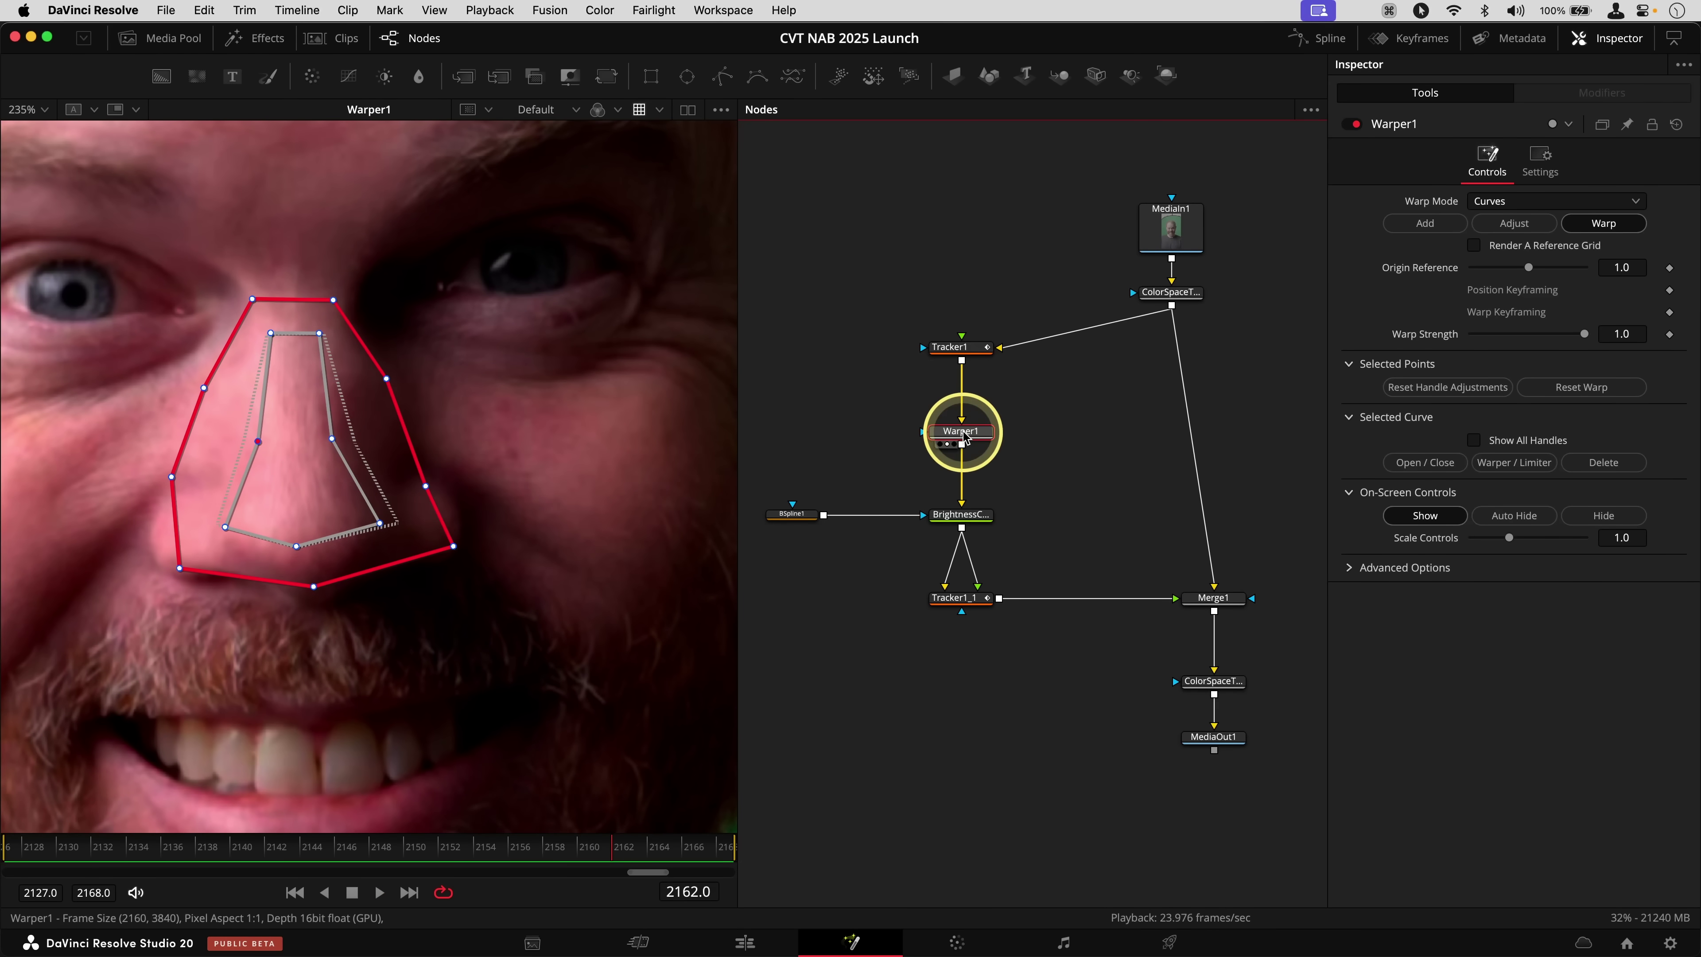
pyautogui.hotkey('ctrl', 'p')
pyautogui.click(331, 439)
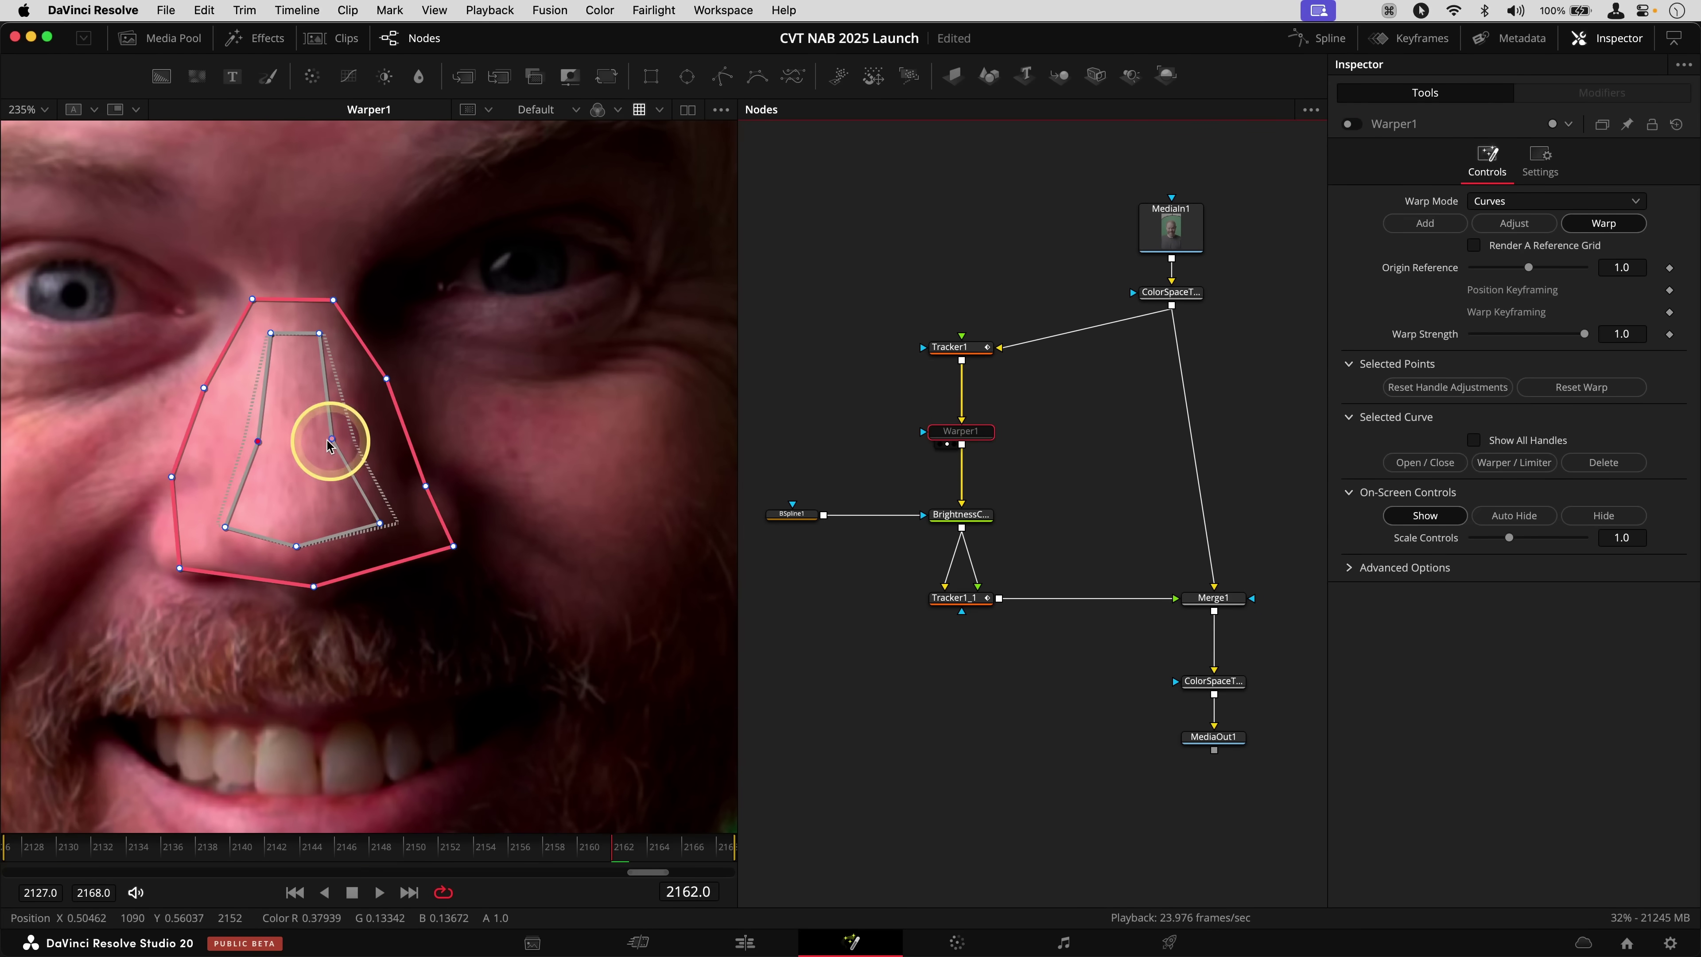
pyautogui.click(258, 440)
pyautogui.hotkey('ctrl', 'p')
pyautogui.hotkey('ctrl', 'p')
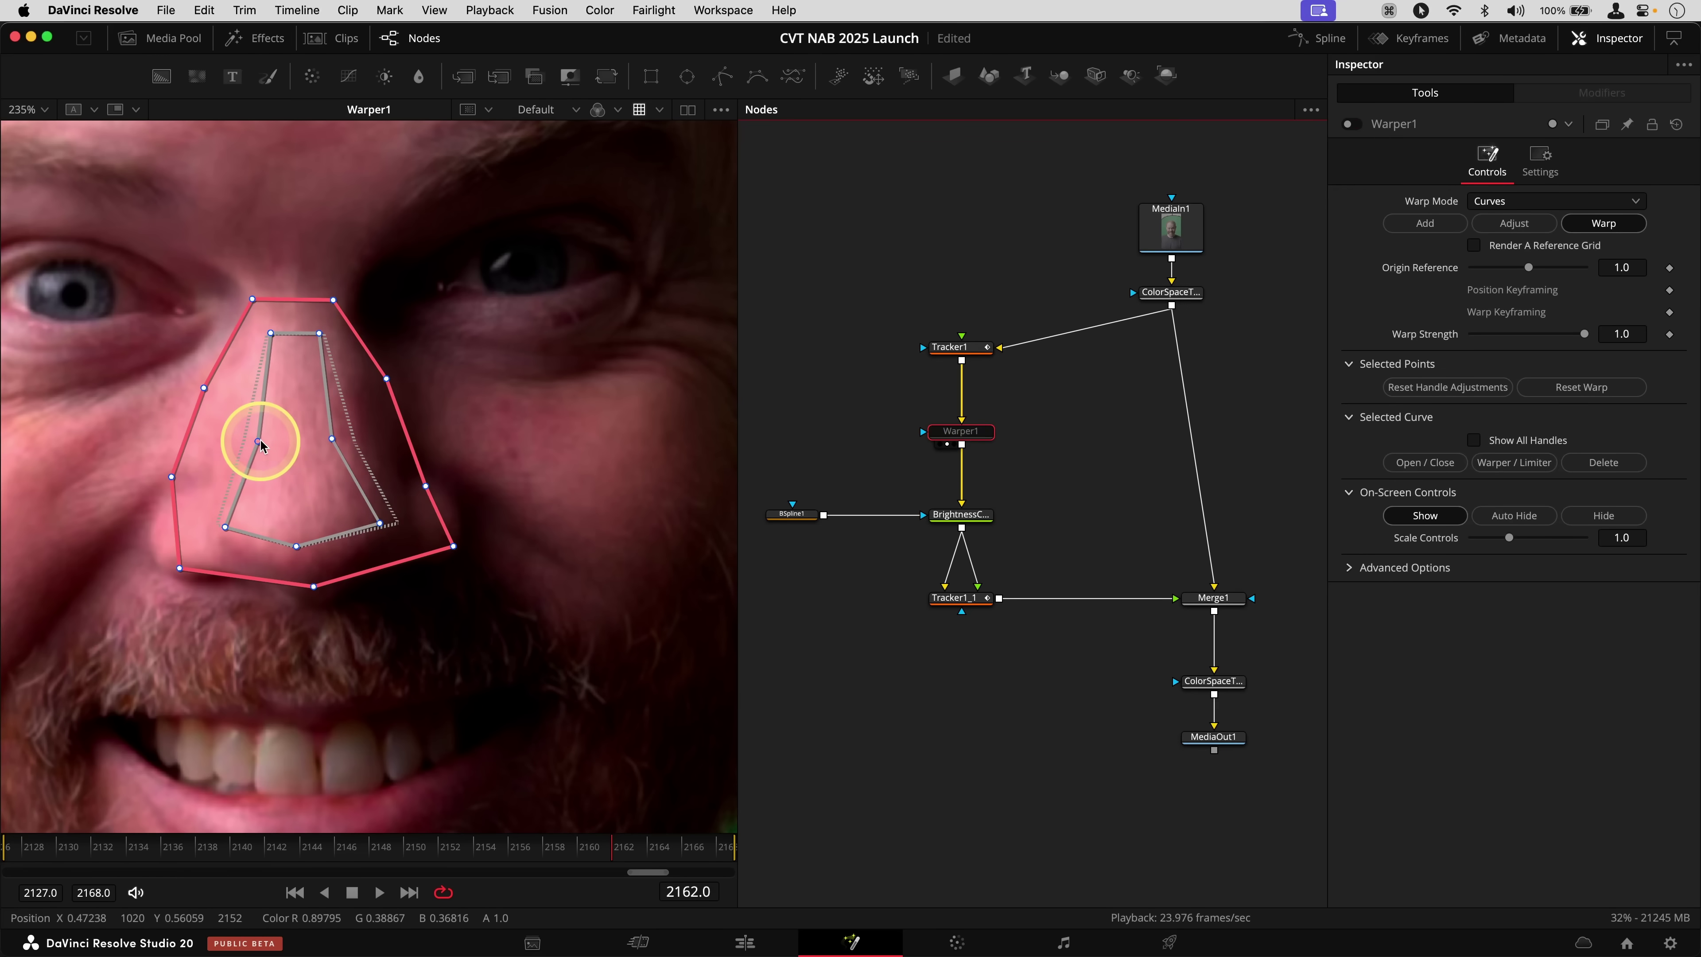
pyautogui.hotkey('ctrl', 'p')
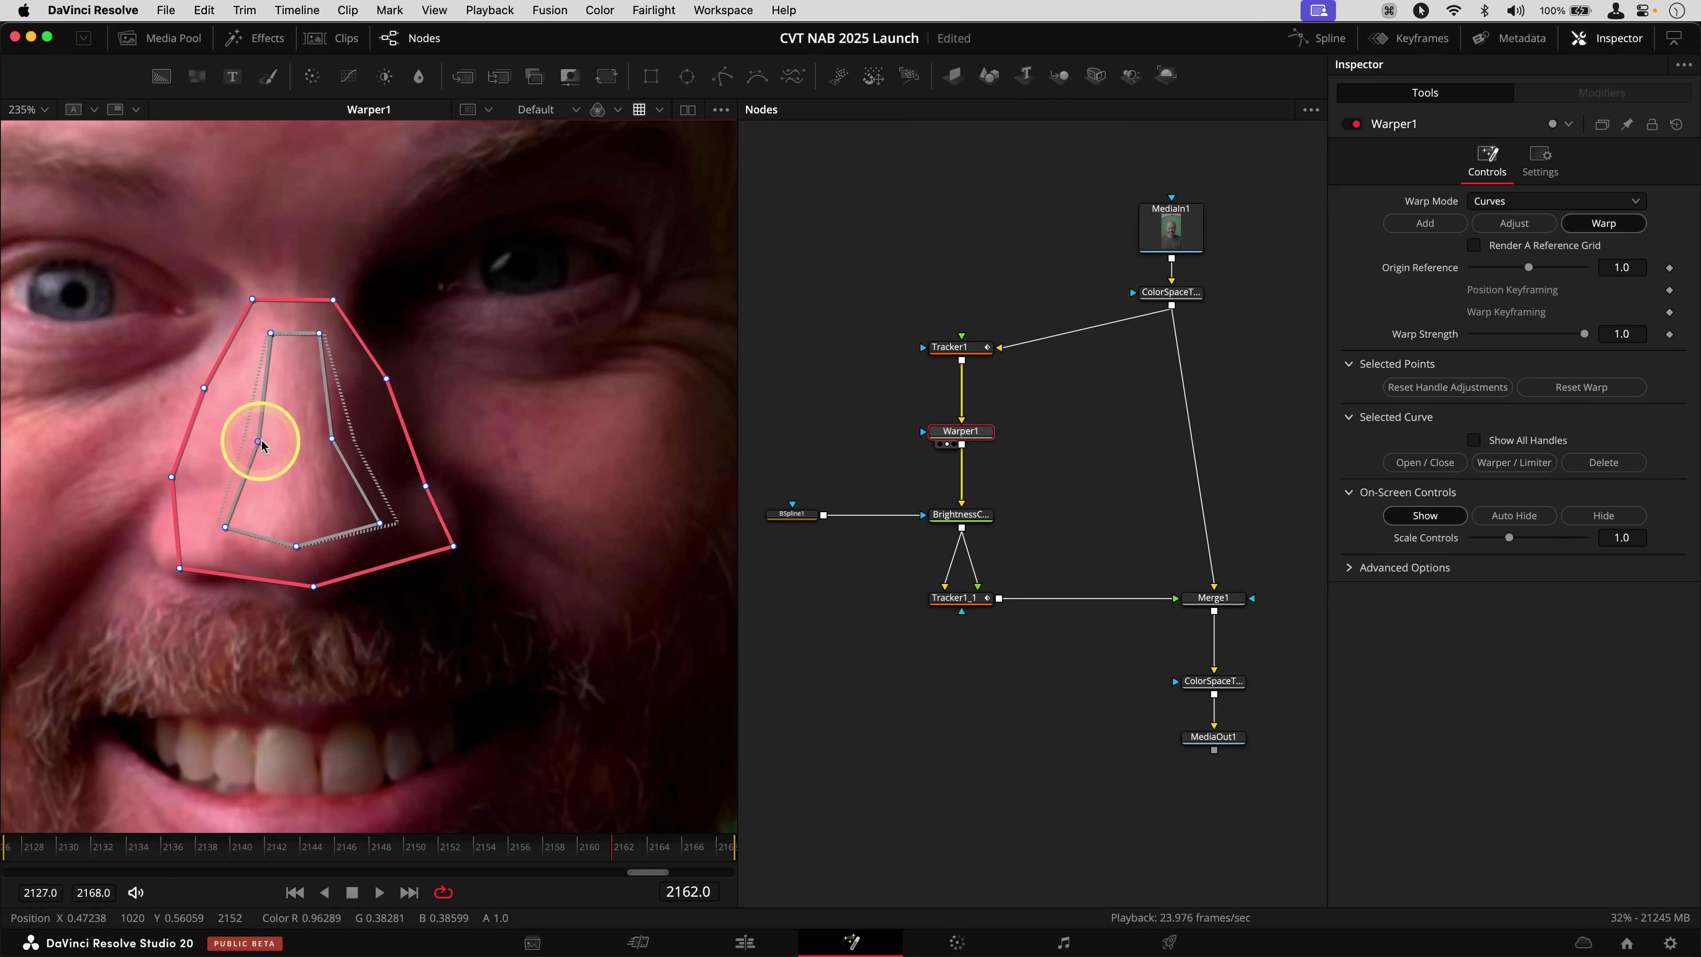
pyautogui.click(234, 523)
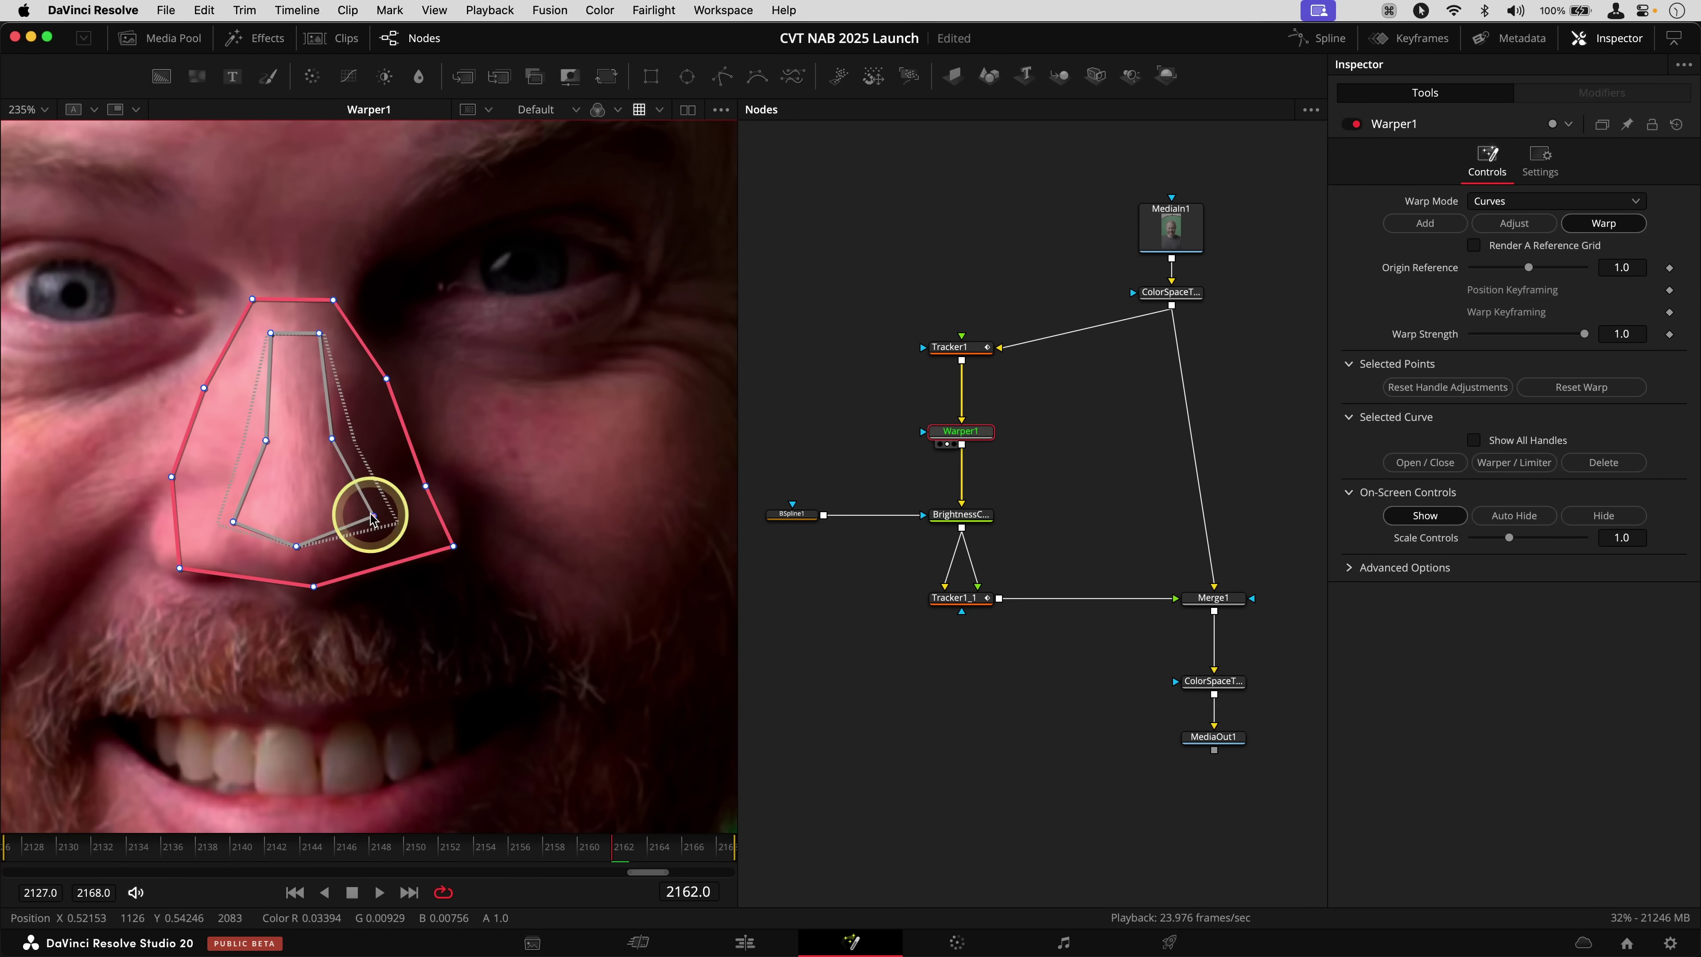
# View Tracker1_1's isolated nose, then the Merge1 full-face result, and play it back
pyautogui.moveTo(984, 604); pyautogui.dragTo(548, 558)
pyautogui.moveTo(1230, 603); pyautogui.dragTo(676, 513)
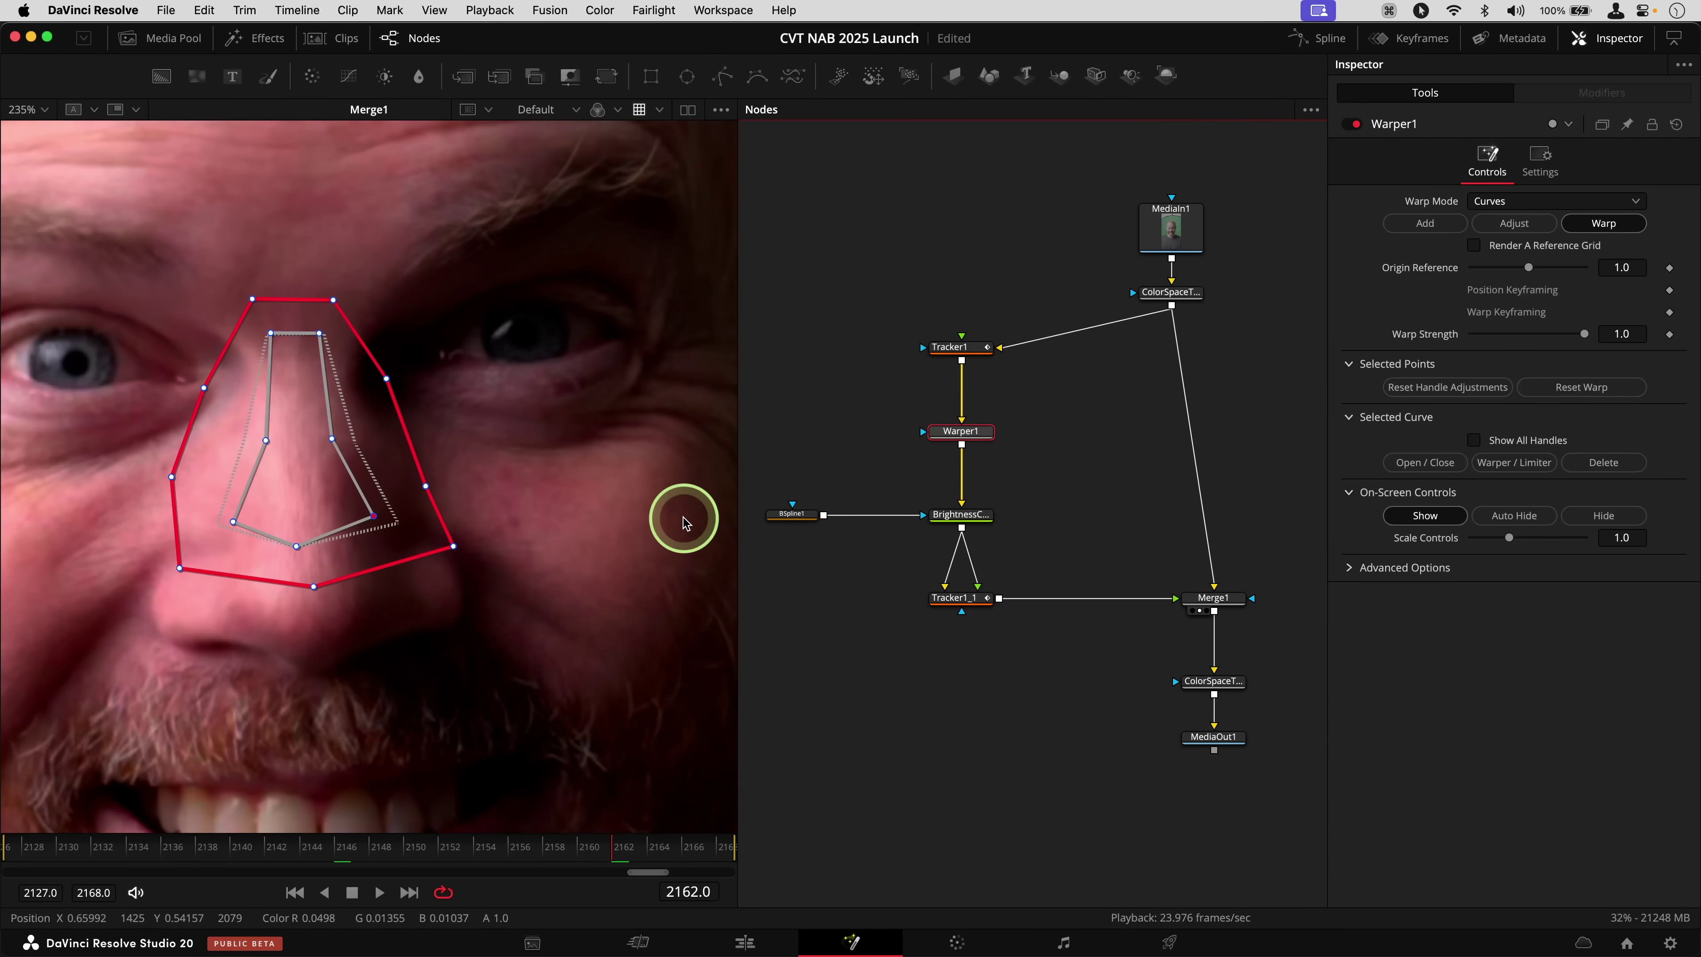
pyautogui.press('space')
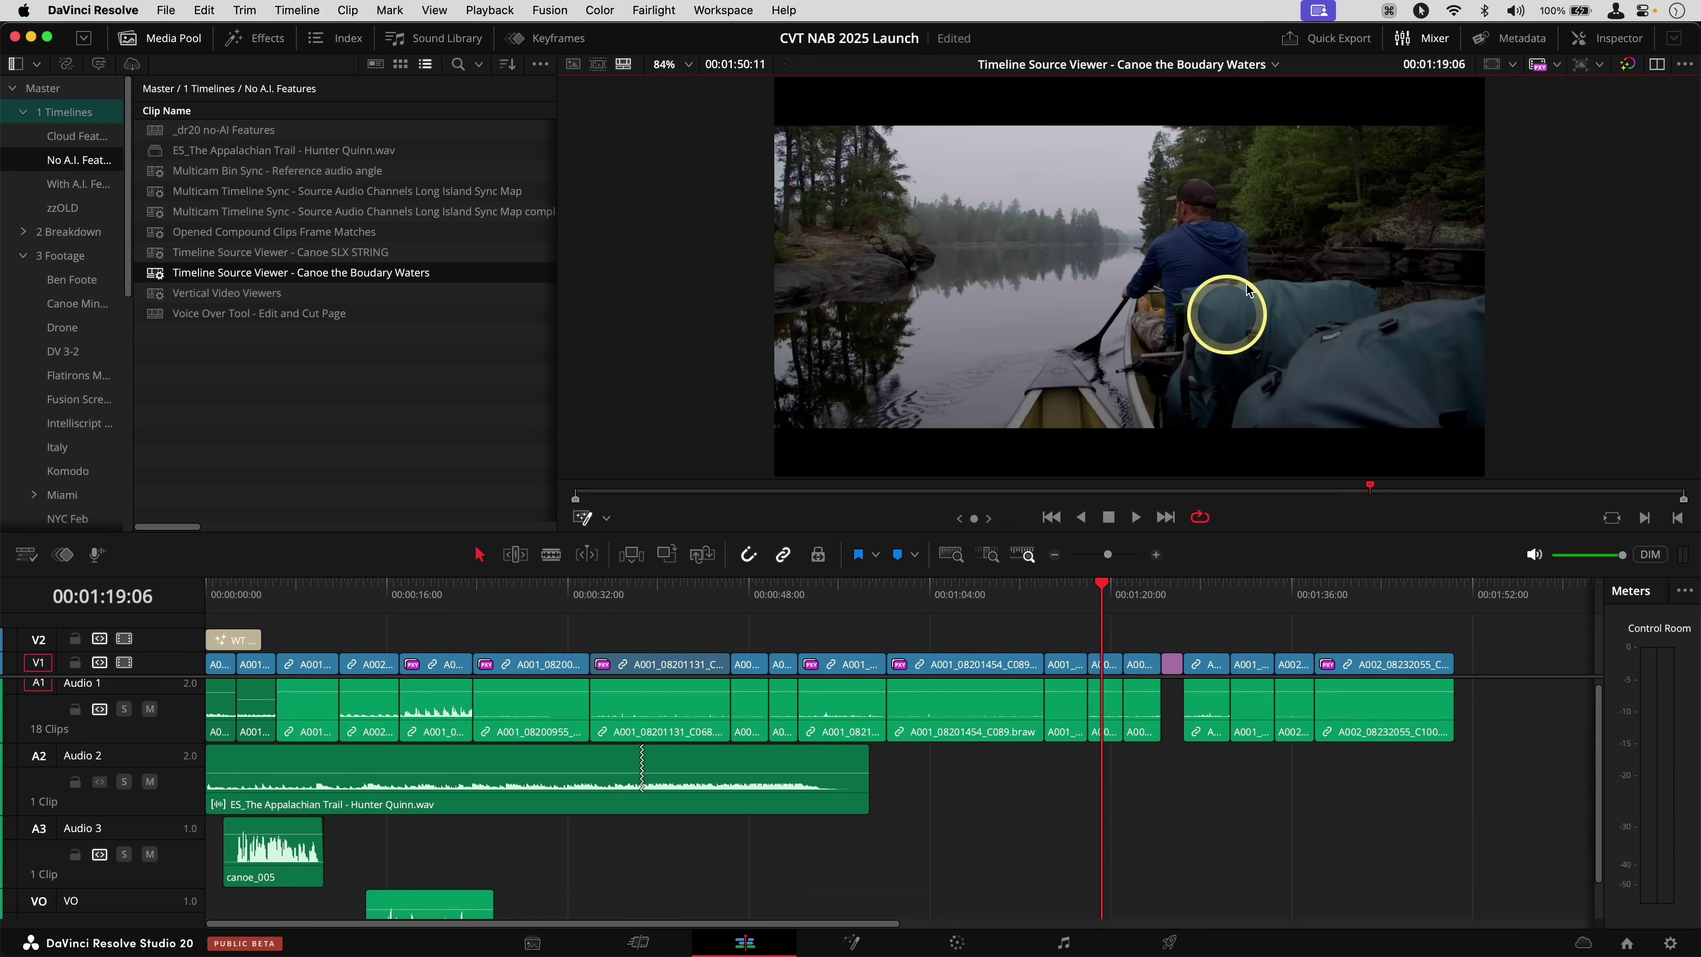
# Start a Quick Export with the CVT YouTube preset, then cancel without exporting
pyautogui.click(1334, 42)
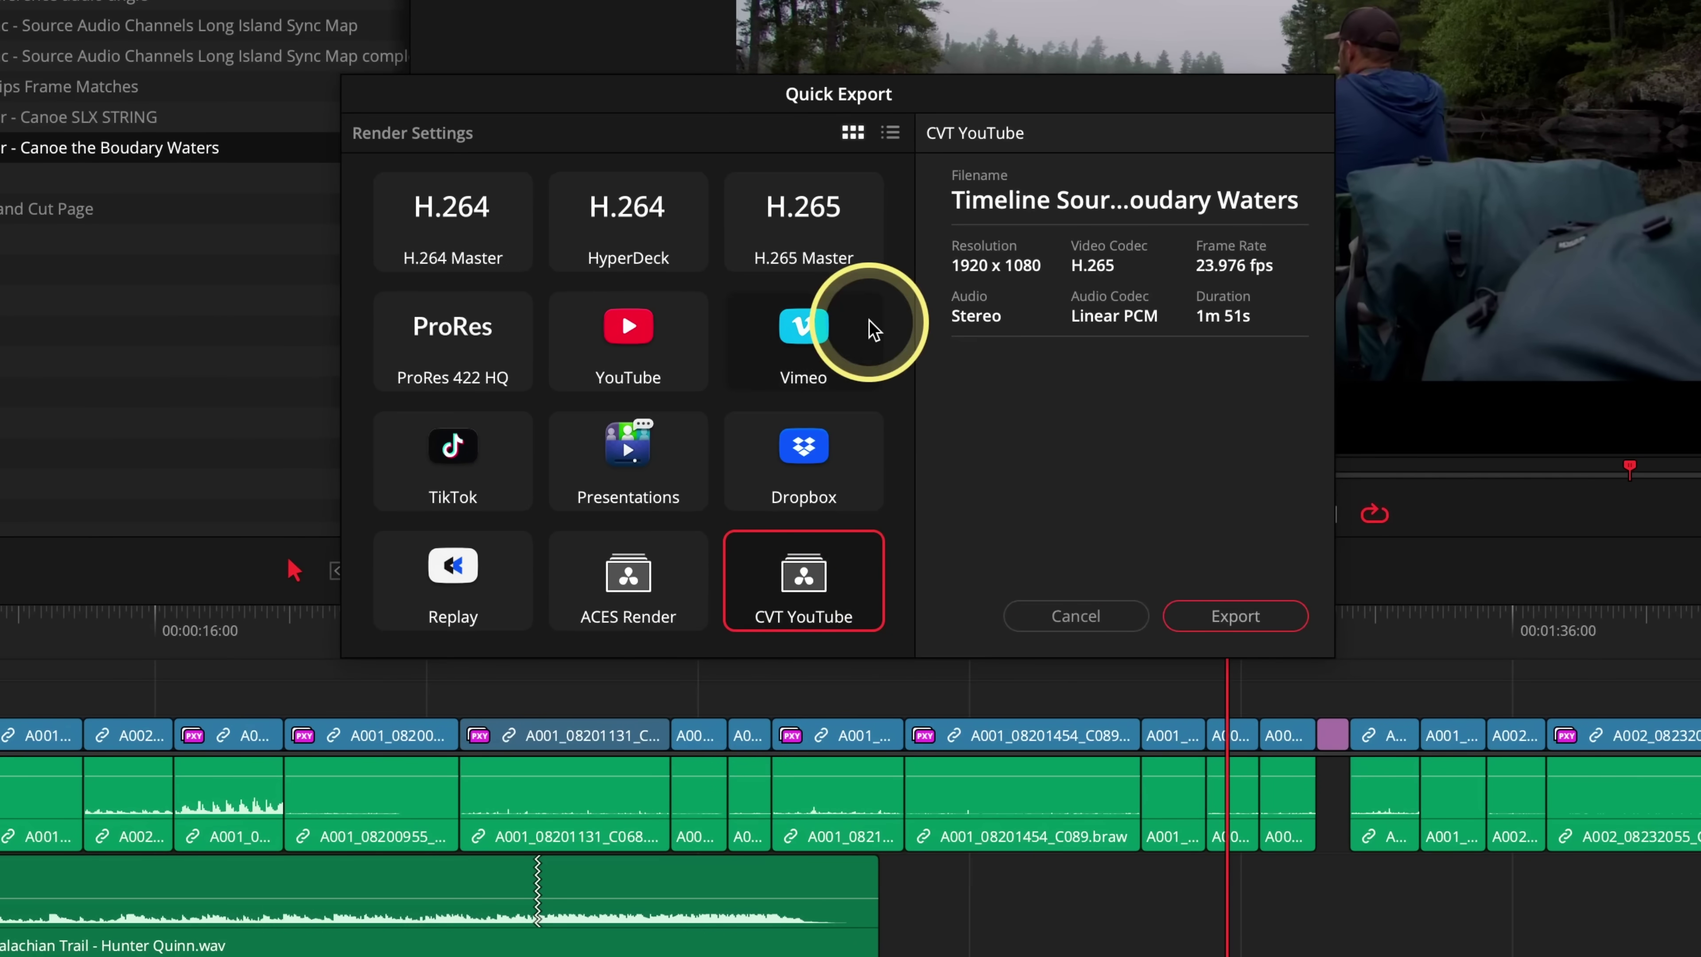
pyautogui.click(1265, 617)
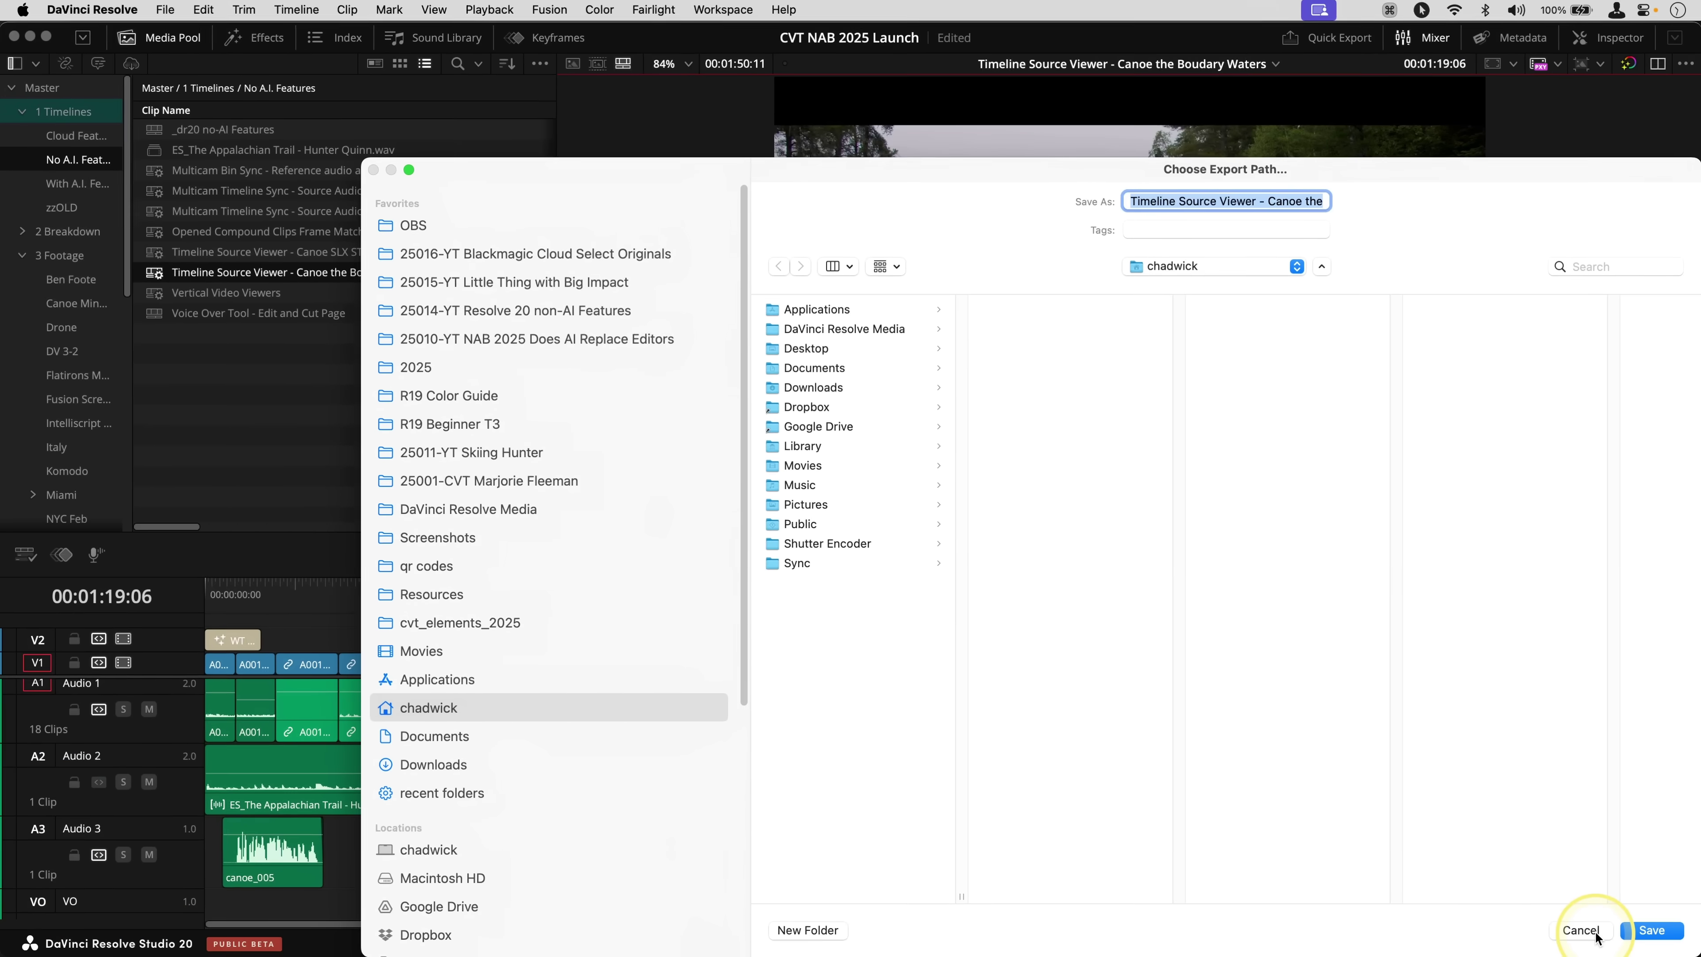
pyautogui.click(1597, 936)
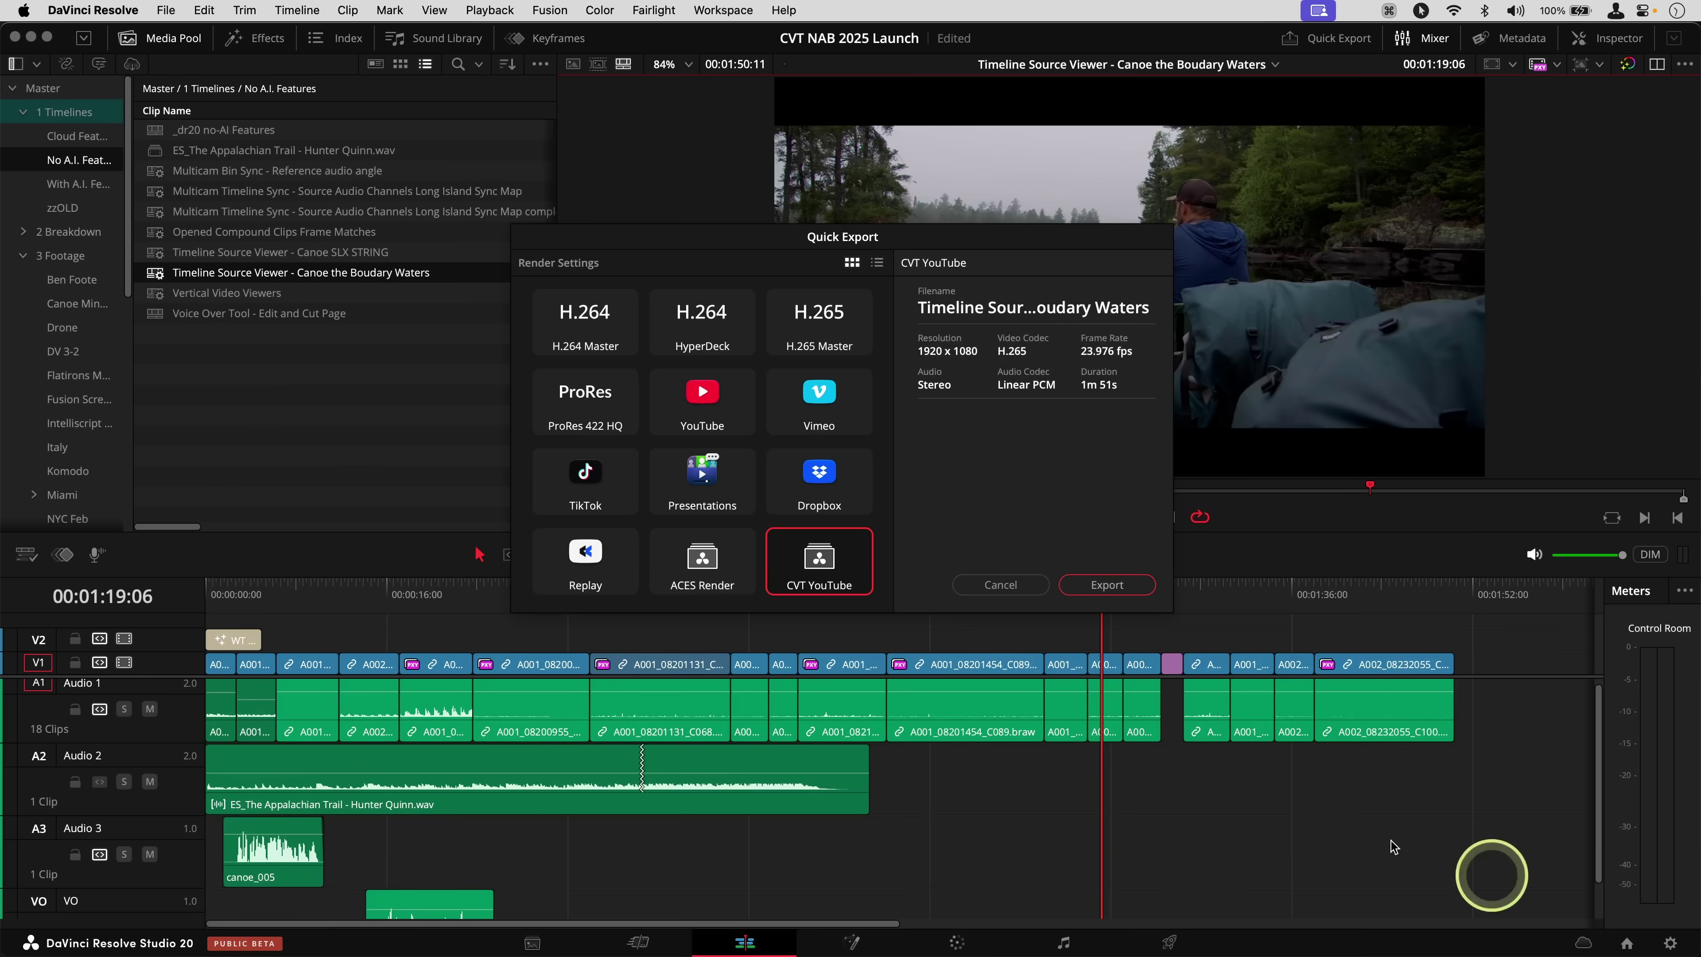
pyautogui.click(1003, 585)
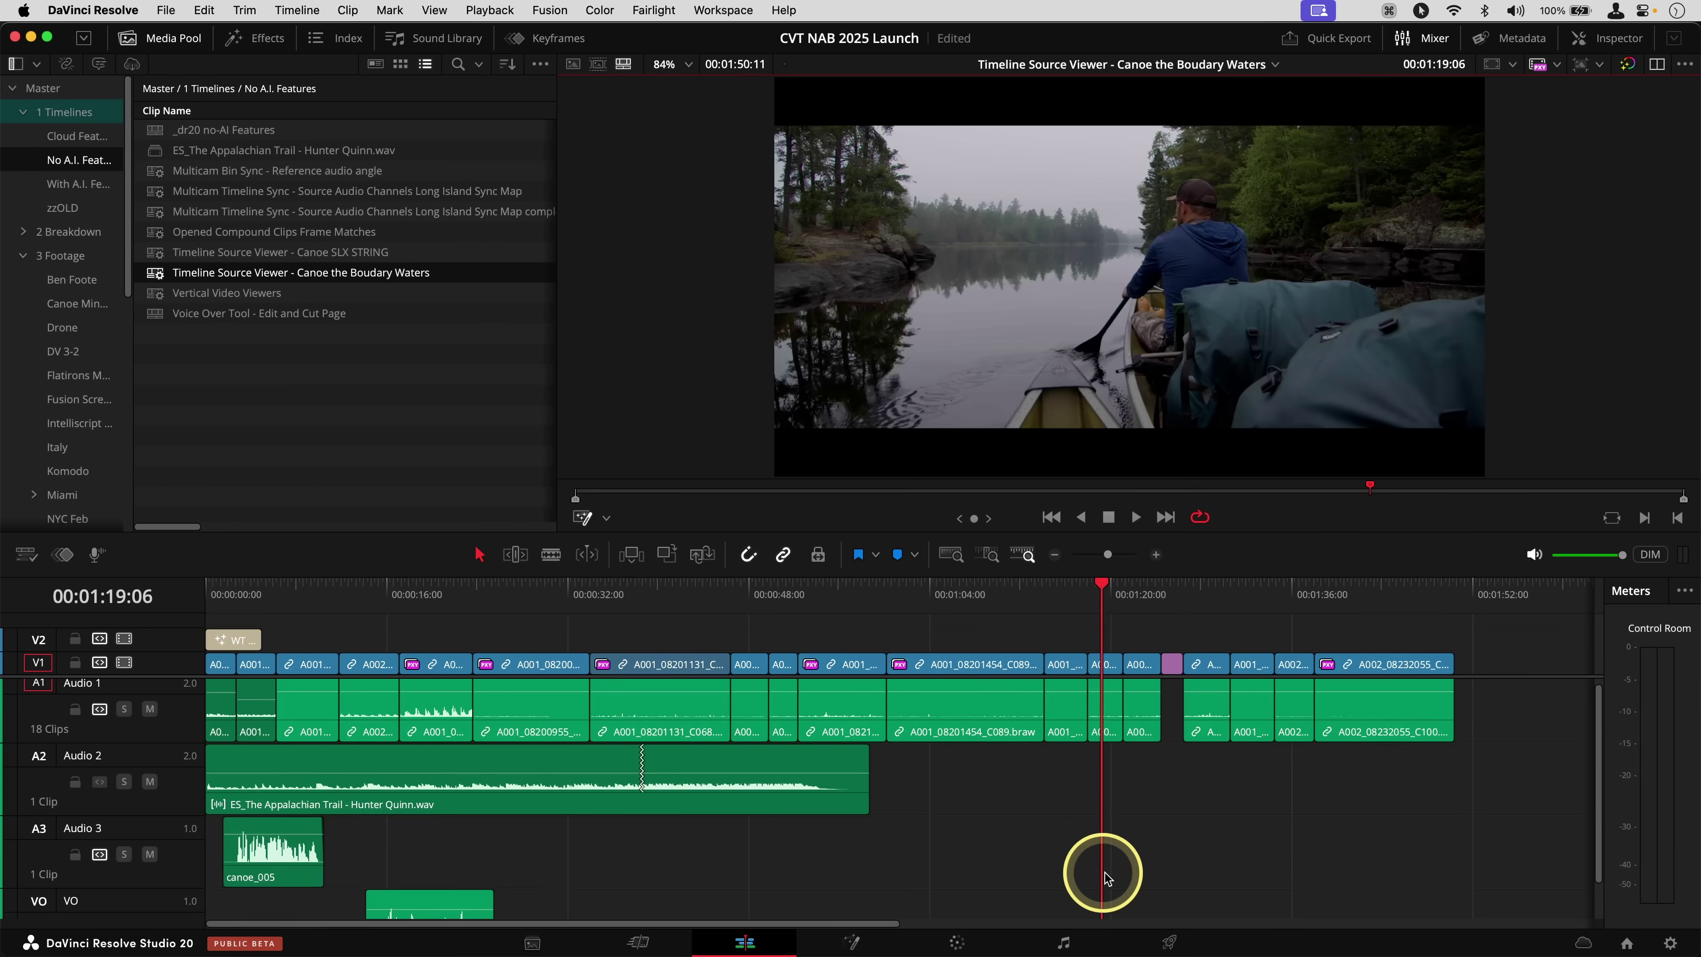
# Load the CVT YouTube render preset on the Deliver page
pyautogui.click(1166, 941)
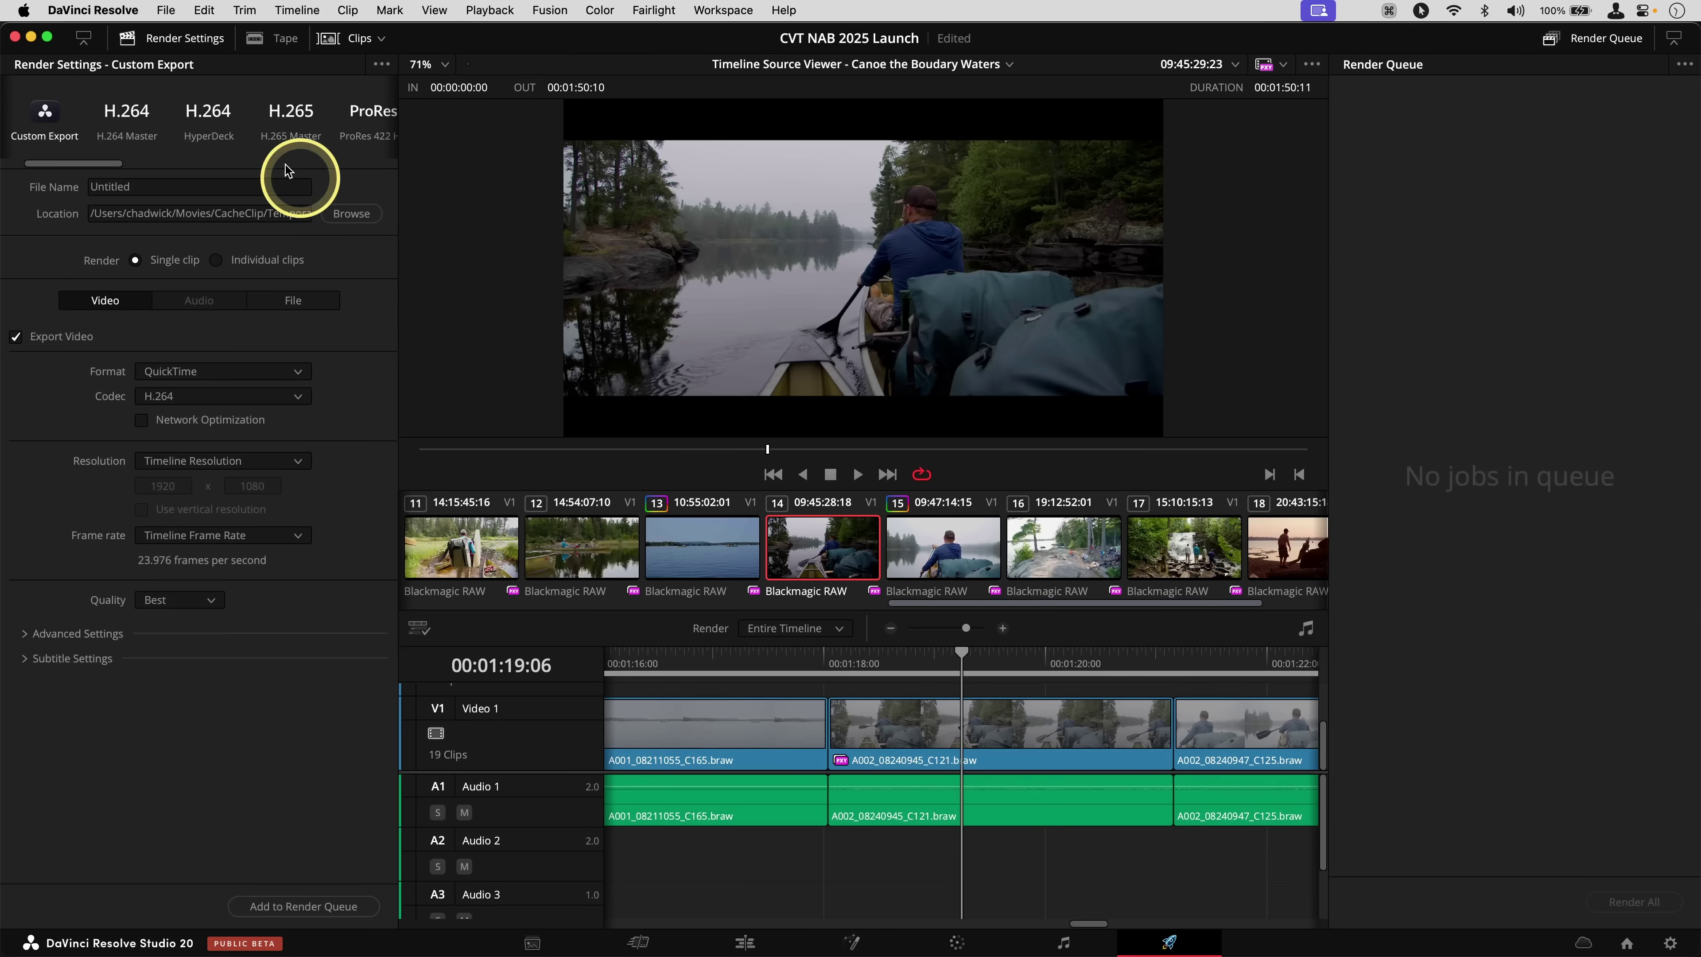
pyautogui.hscroll(-3, 73, 162)
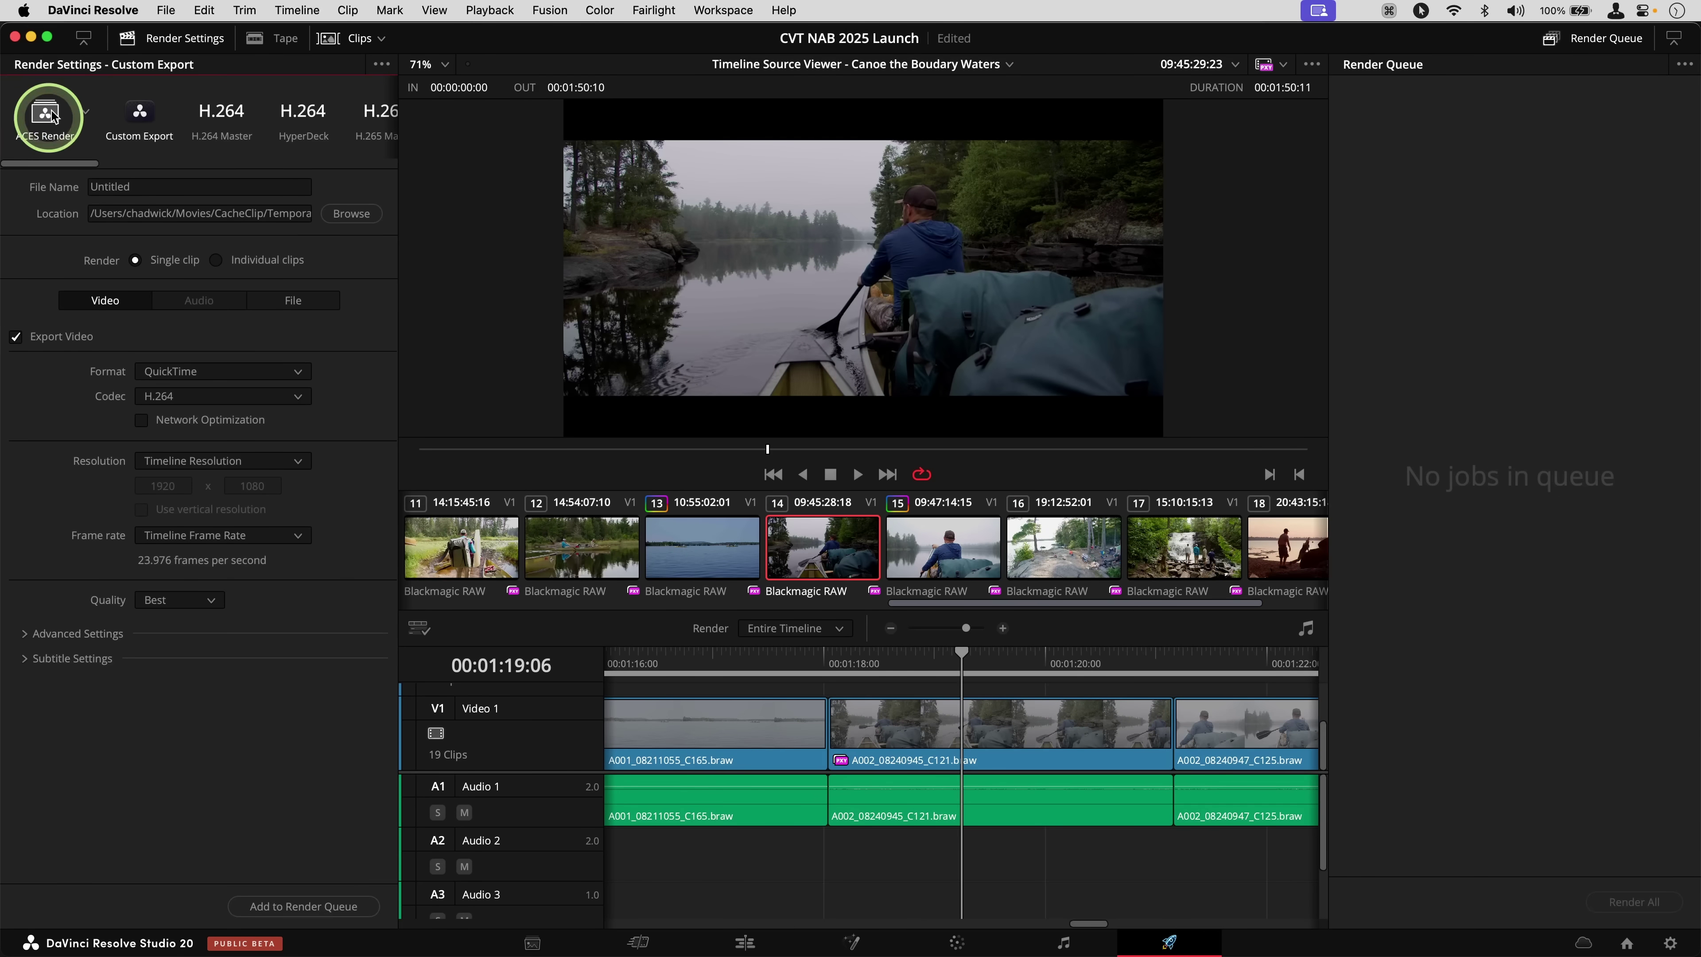
pyautogui.click(81, 114)
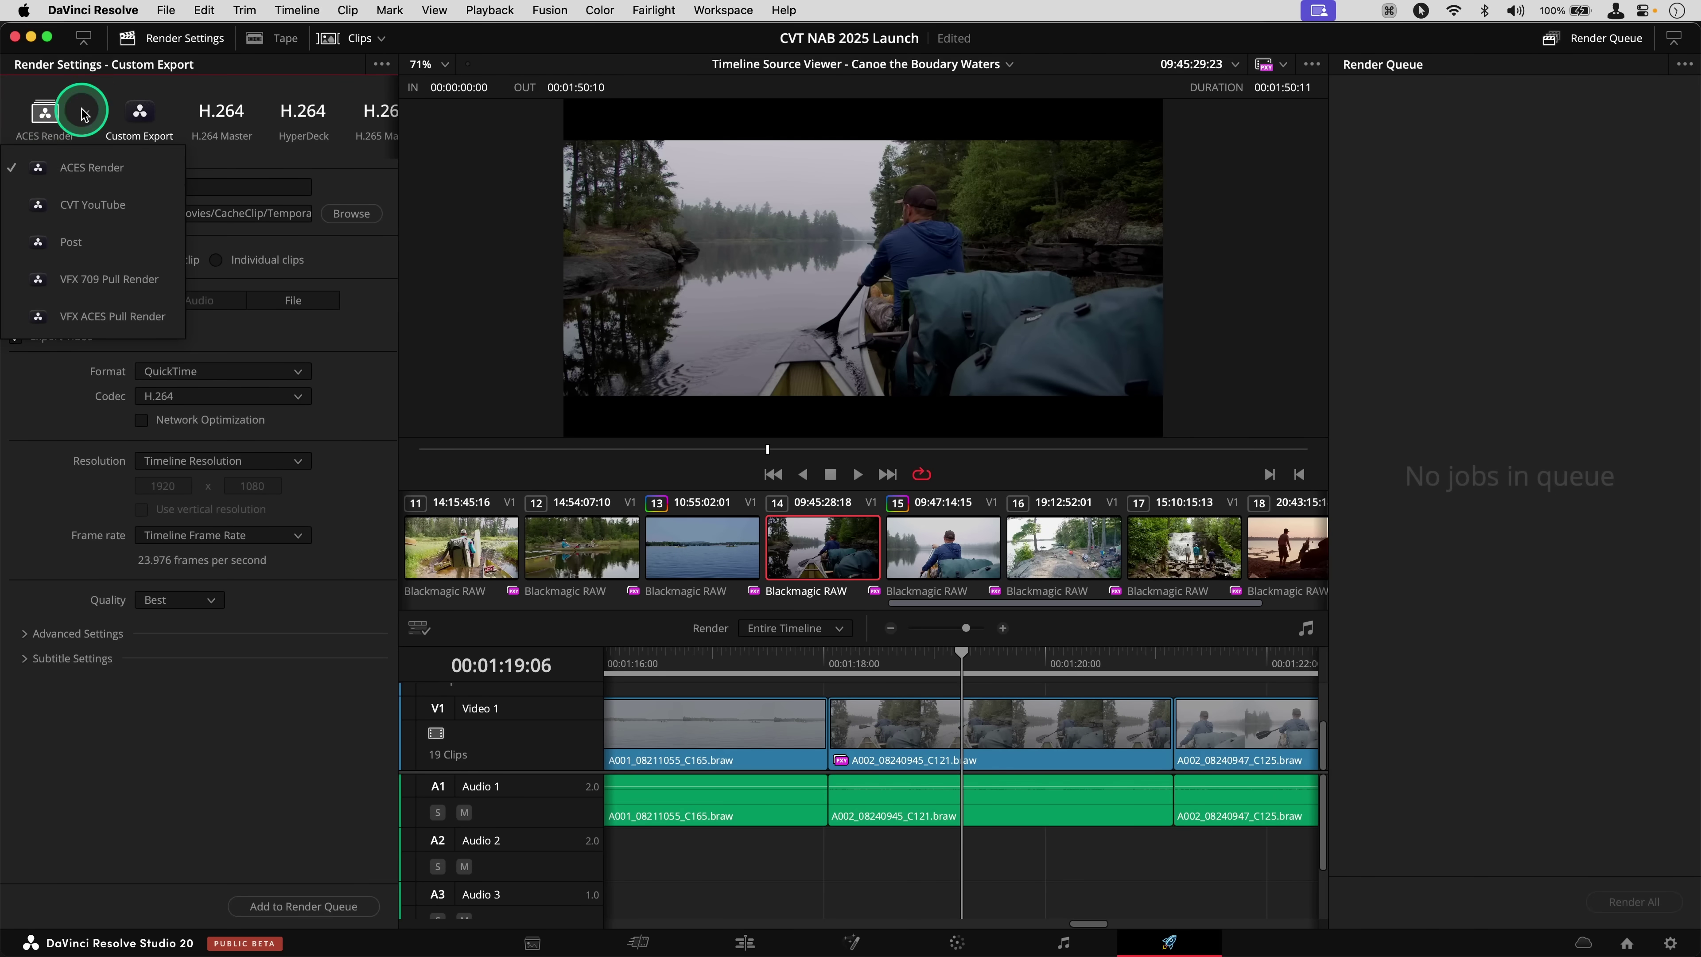
pyautogui.click(78, 197)
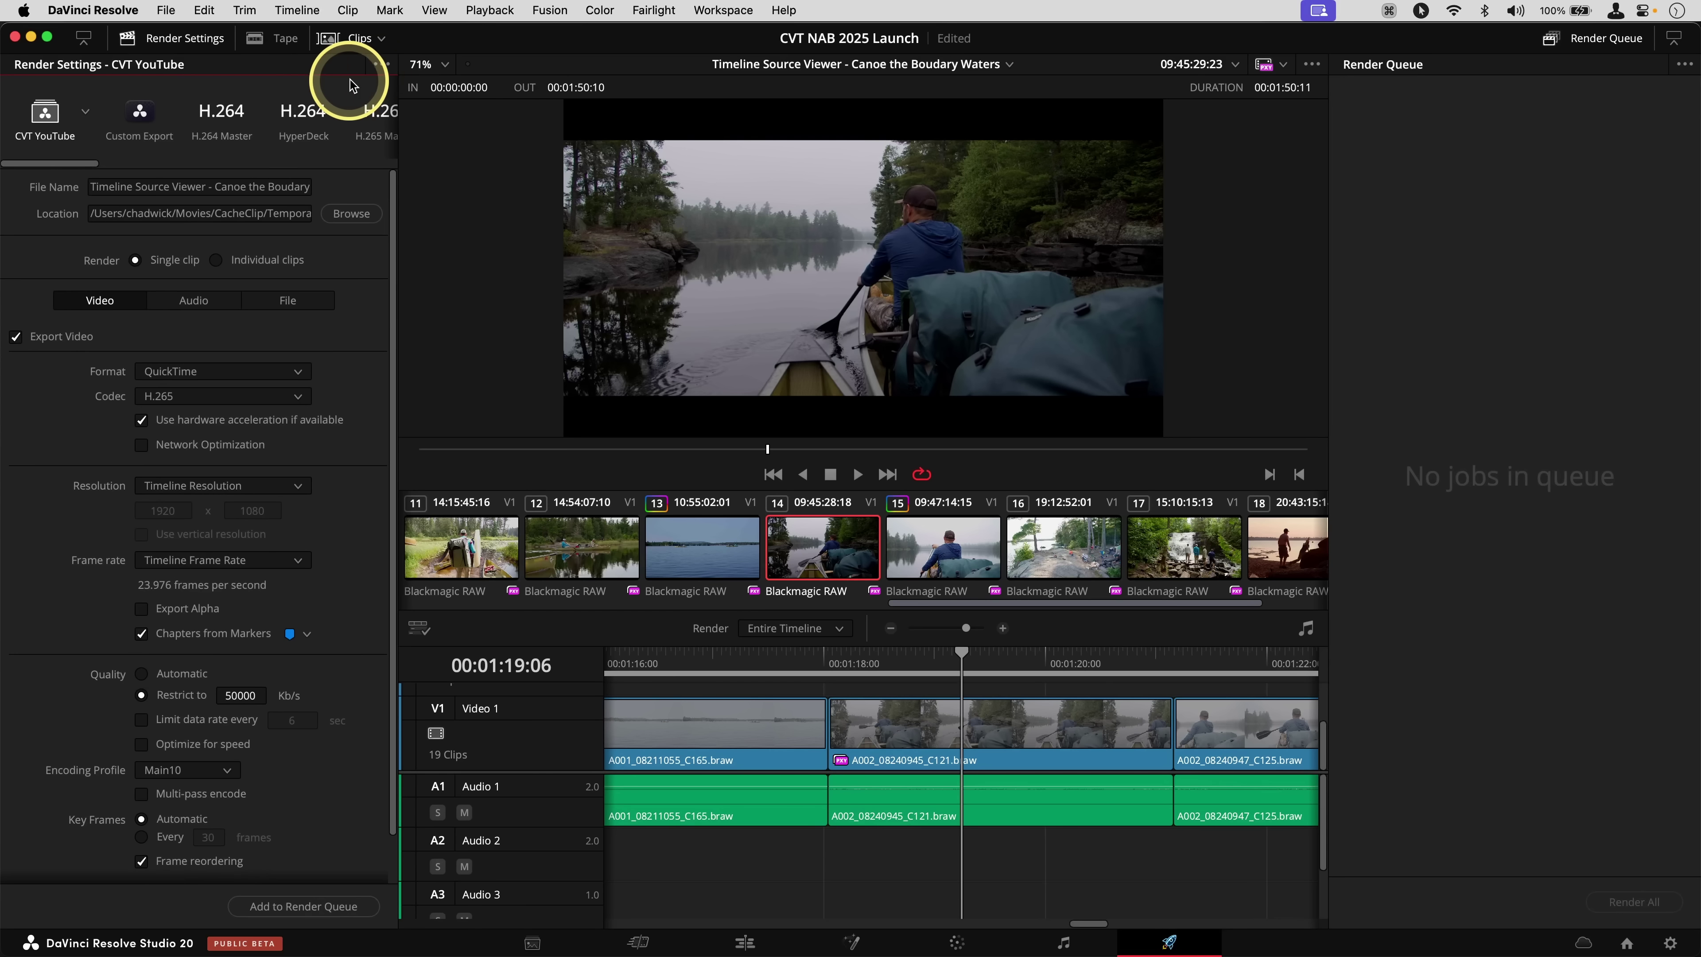
# Give the CVT YouTube preset the person icon via Edit Preset Name and Icon, and save it
pyautogui.click(381, 65)
pyautogui.moveTo(431, 127)
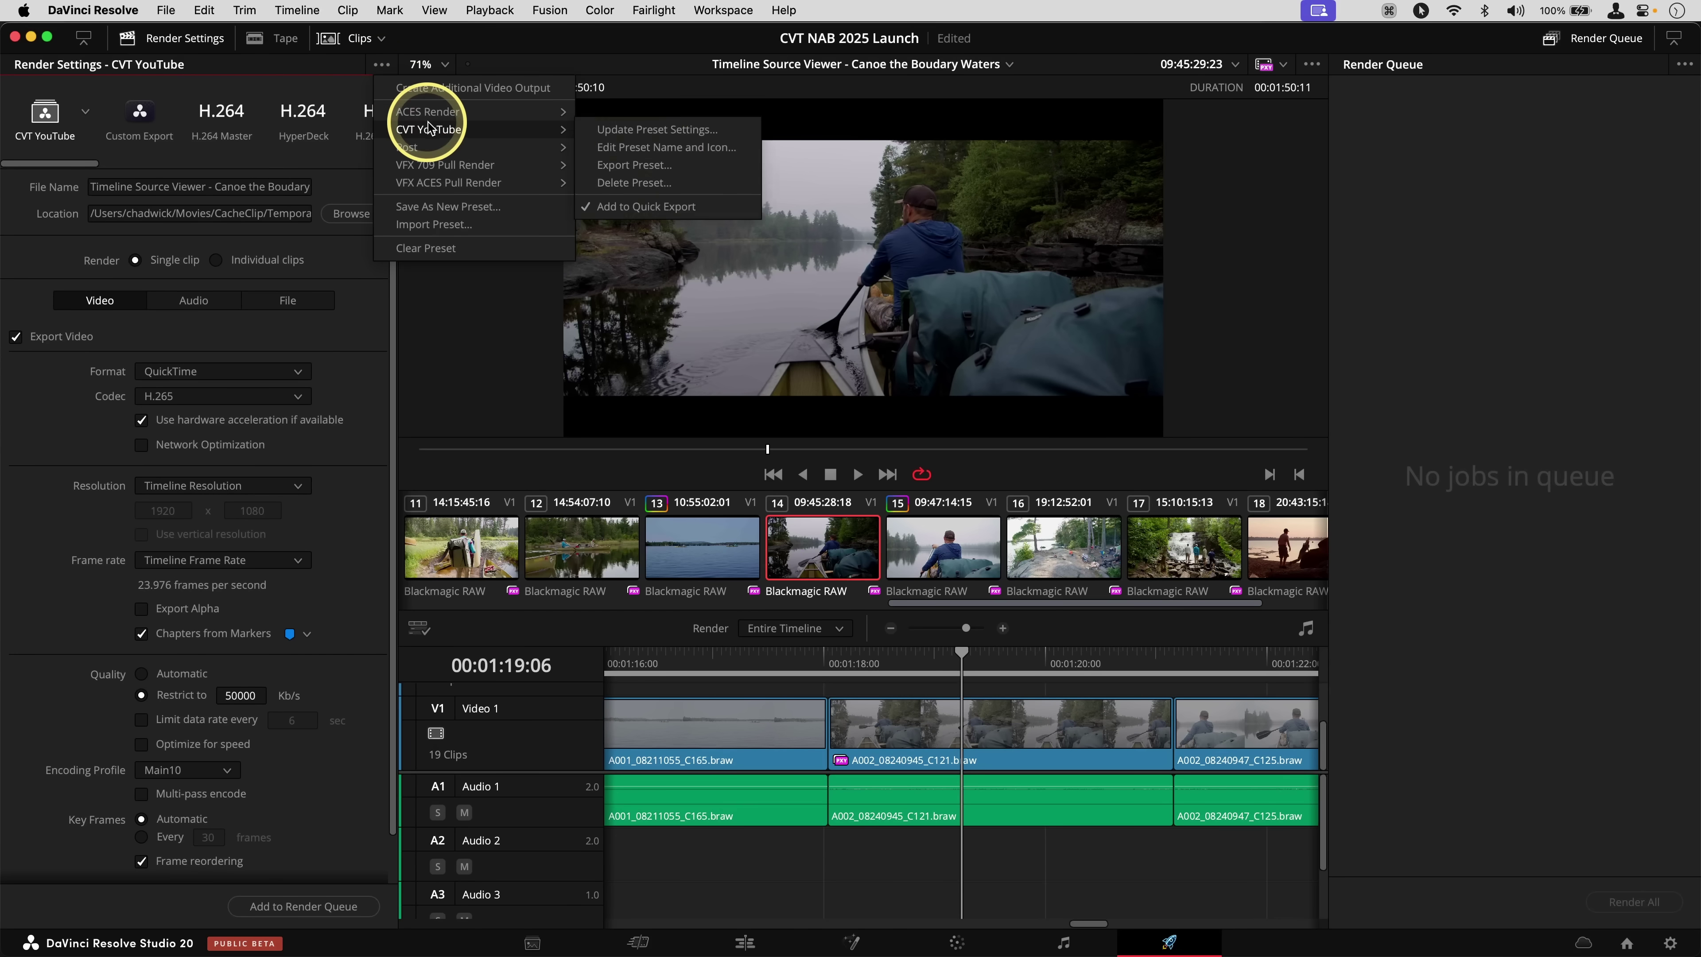
pyautogui.click(638, 154)
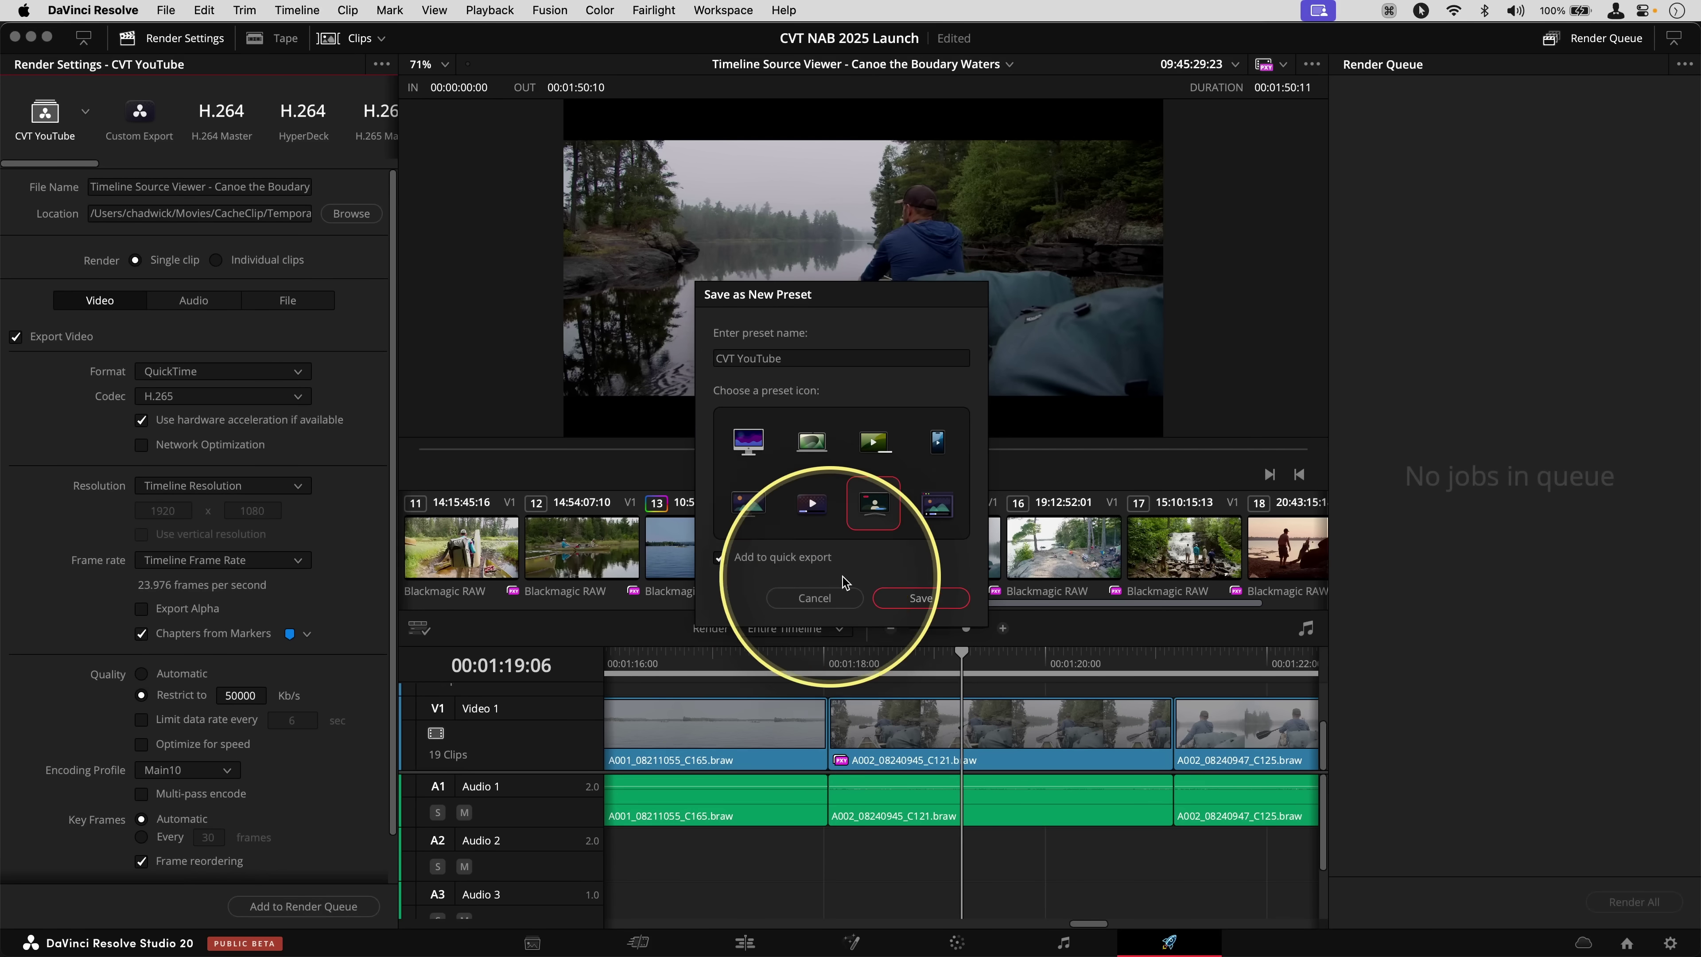
pyautogui.click(922, 597)
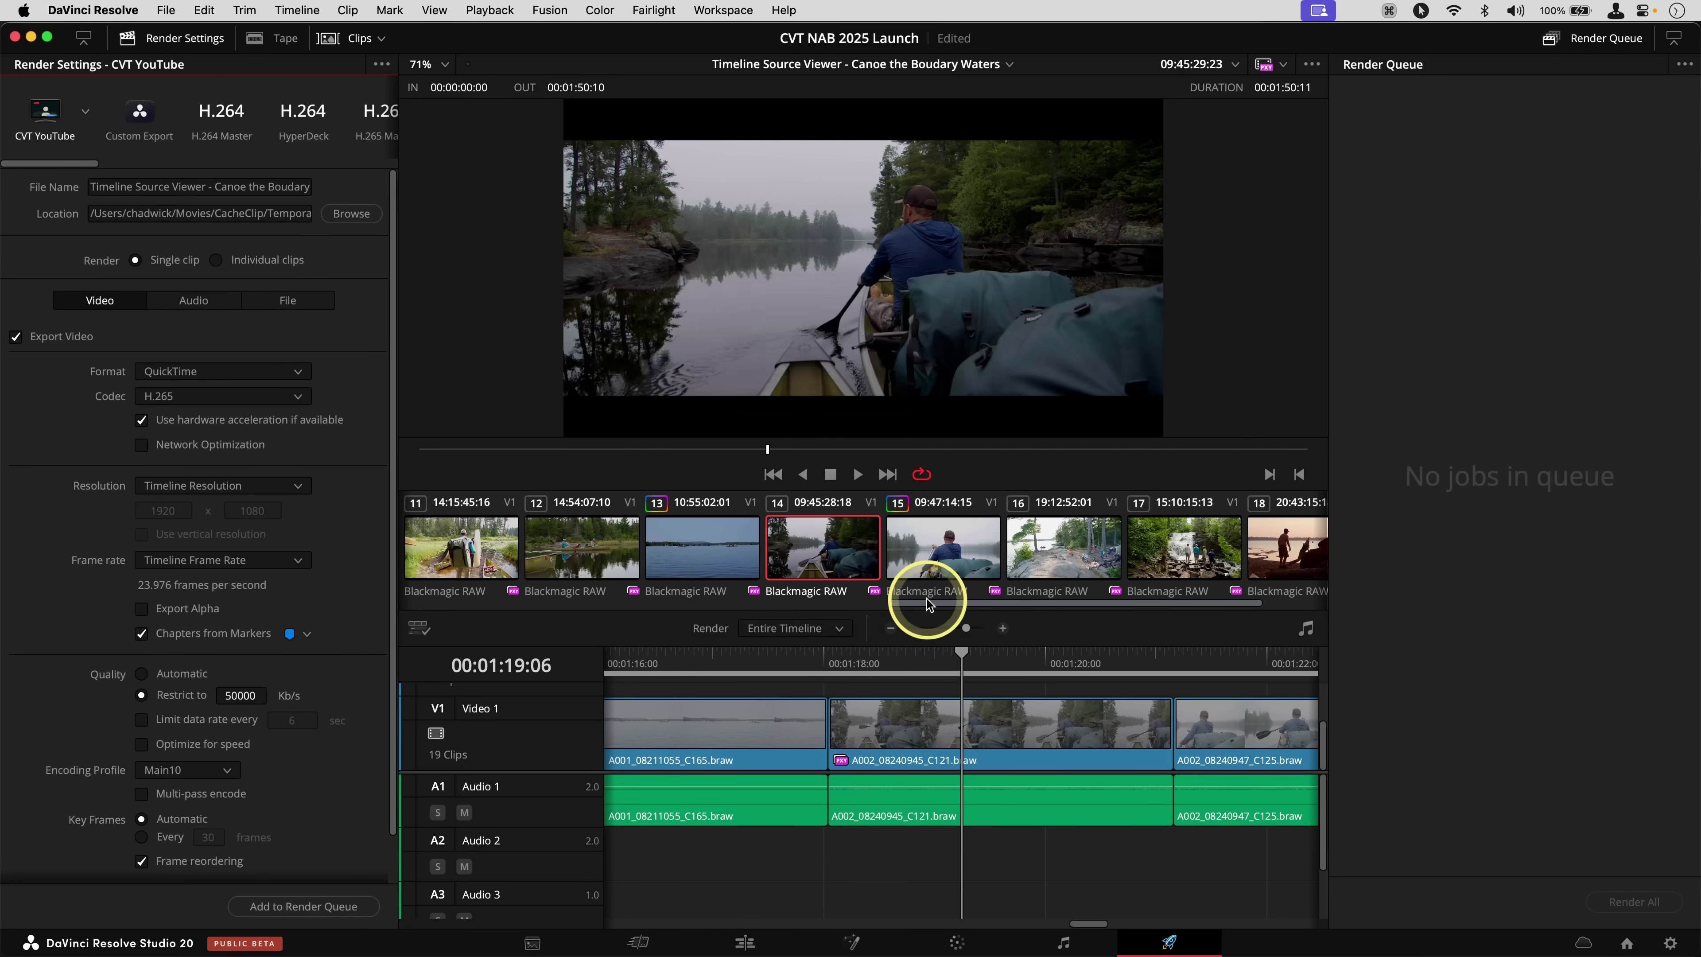
pyautogui.click(766, 946)
# Open Quick Export to see the CVT YouTube tile with its new person icon
pyautogui.click(1339, 38)
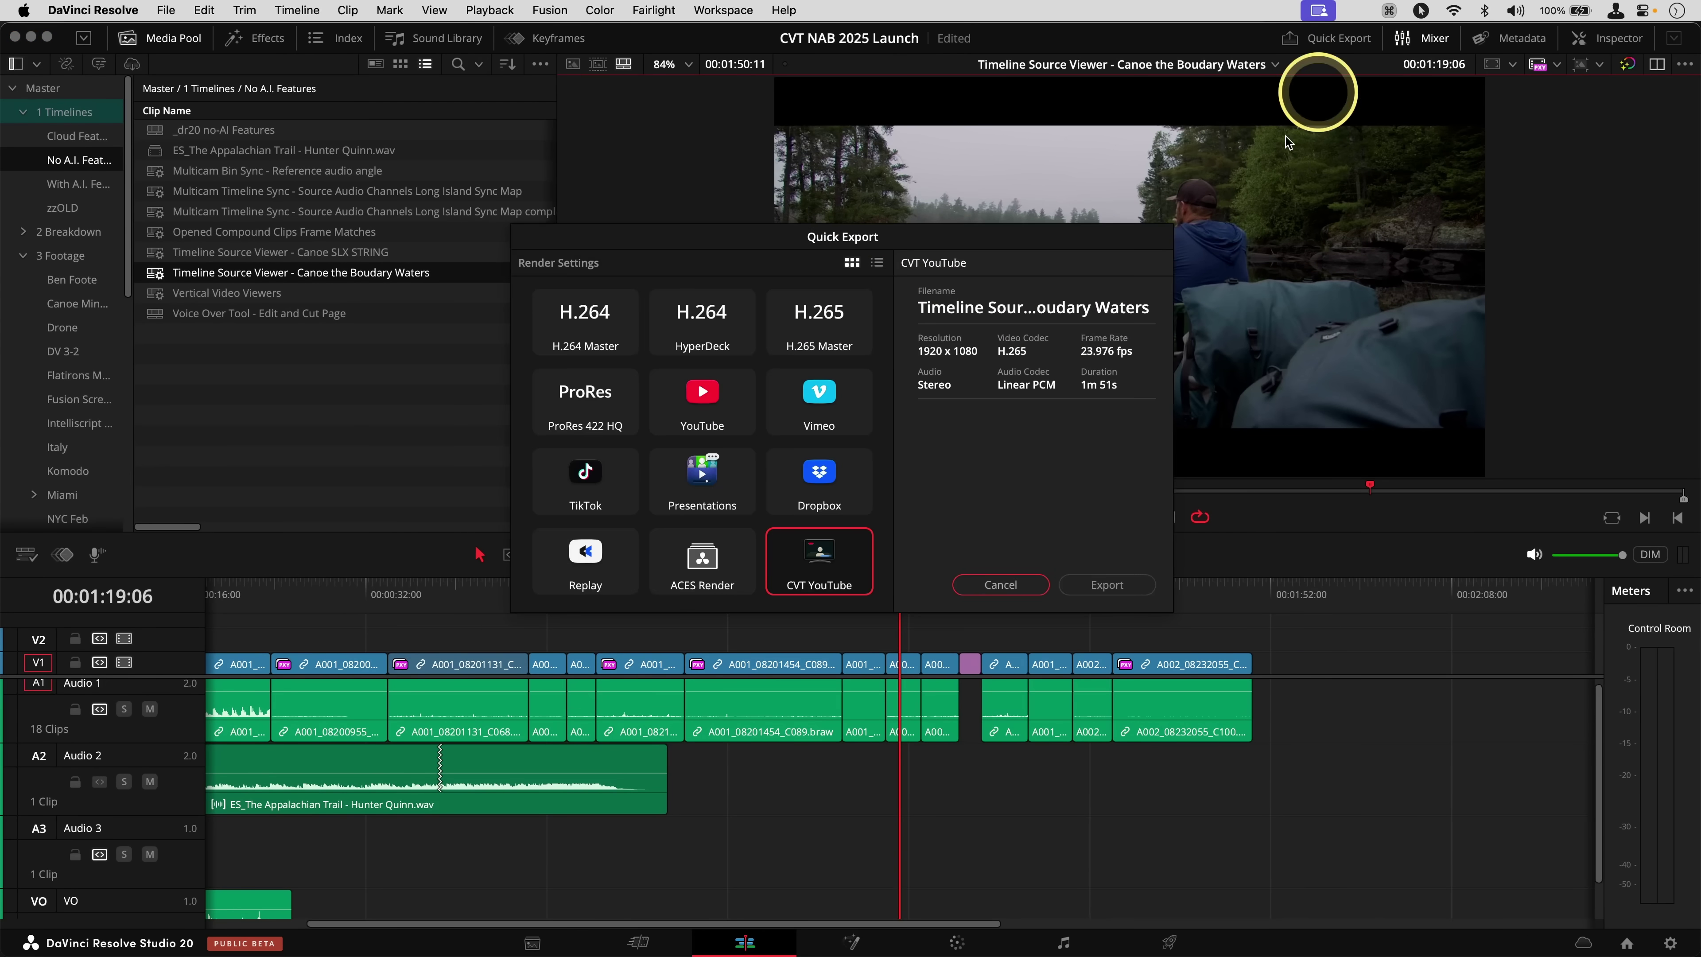